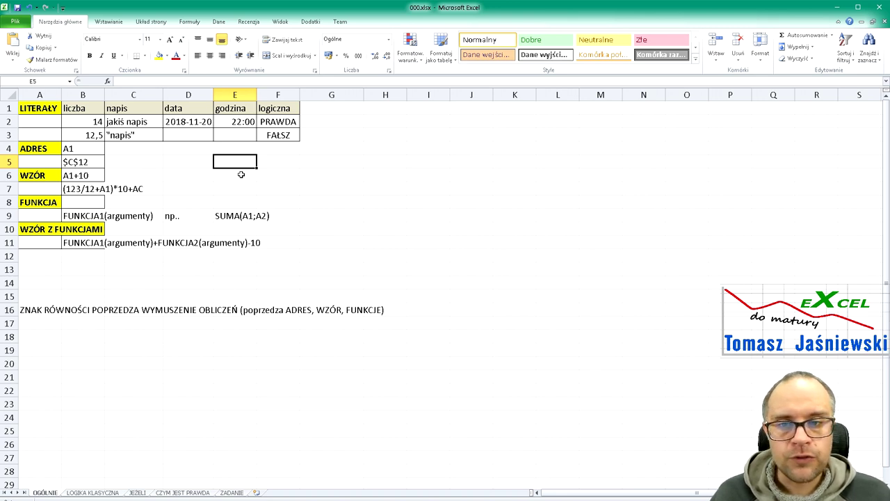
Step: Inspect the sample cells A2–E2: number 14, 12,5, text, date 2018-11-20 and time 22:00
click(403, 173)
click(322, 244)
click(361, 281)
click(424, 218)
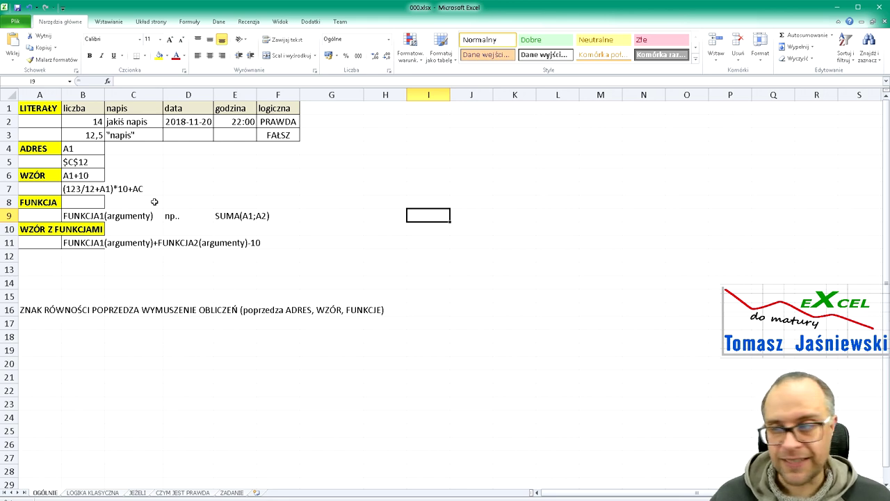
click(40, 122)
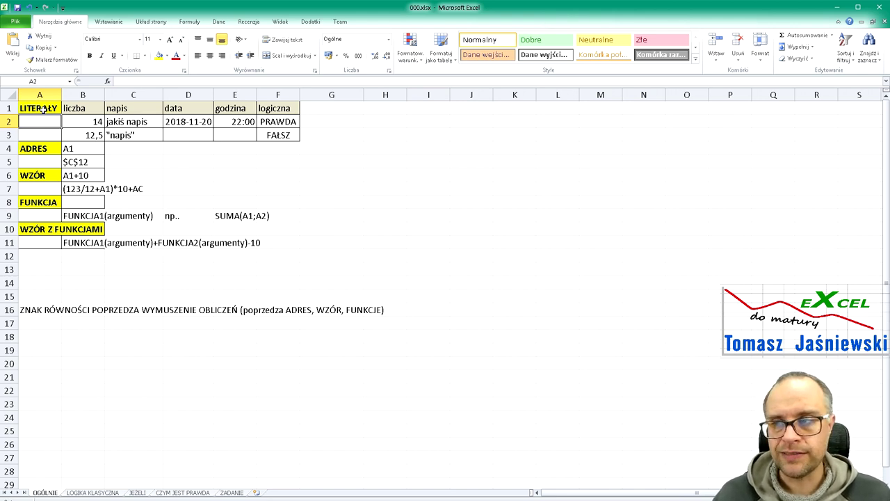
click(89, 122)
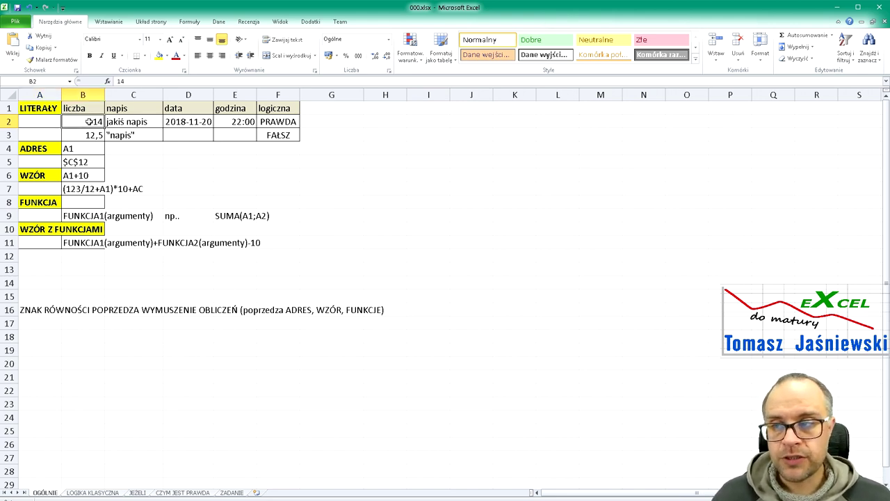
click(78, 138)
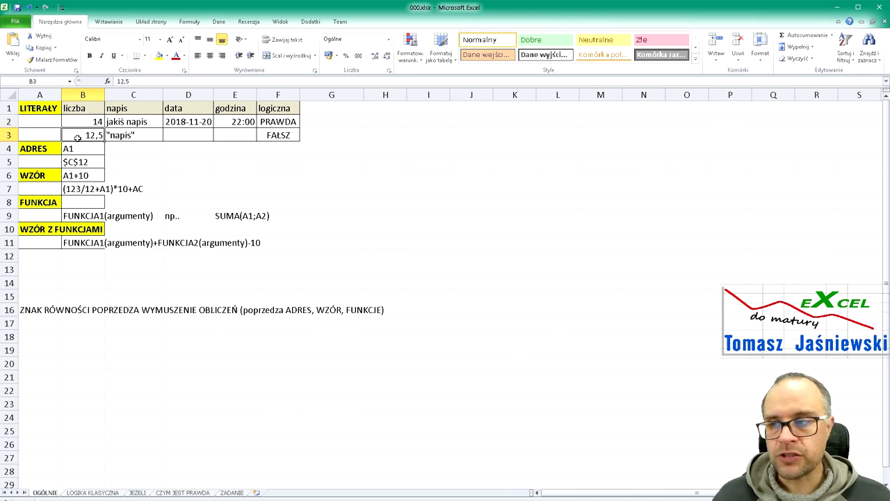
click(131, 121)
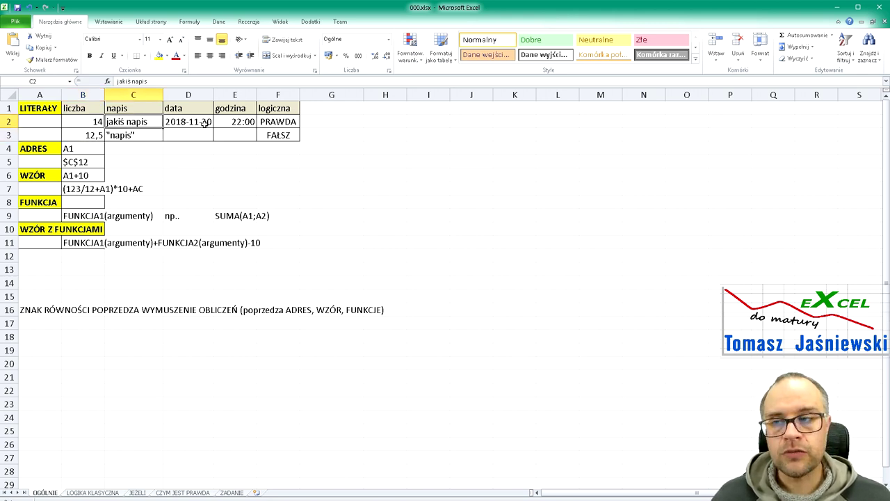
click(204, 123)
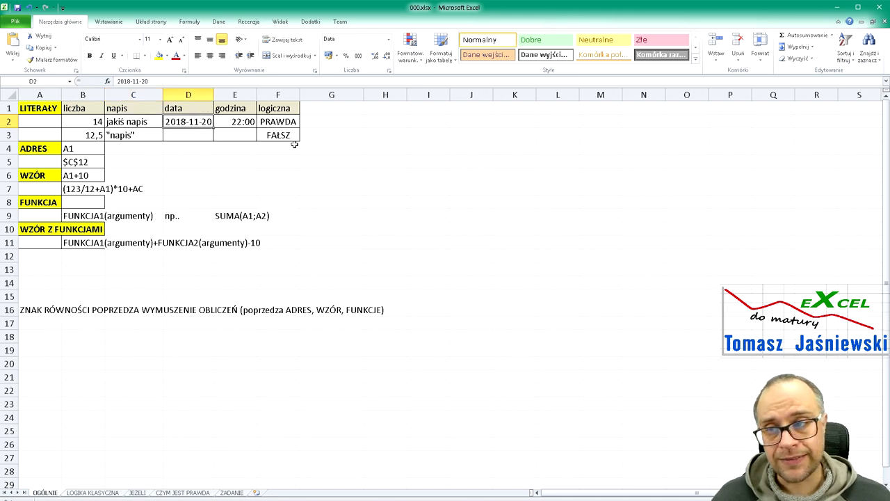
key(Right)
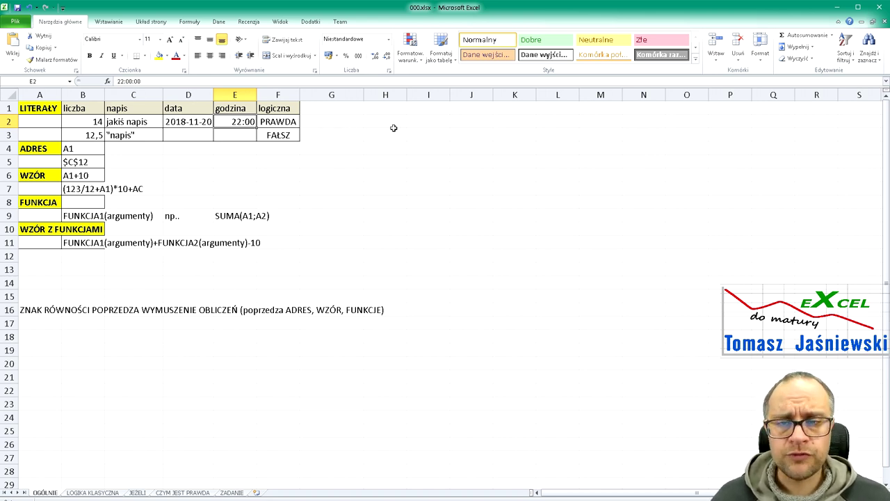
Step: Open Formatuj komórki for G2 and try the number format's decimal places, returning to 2
right_click(336, 122)
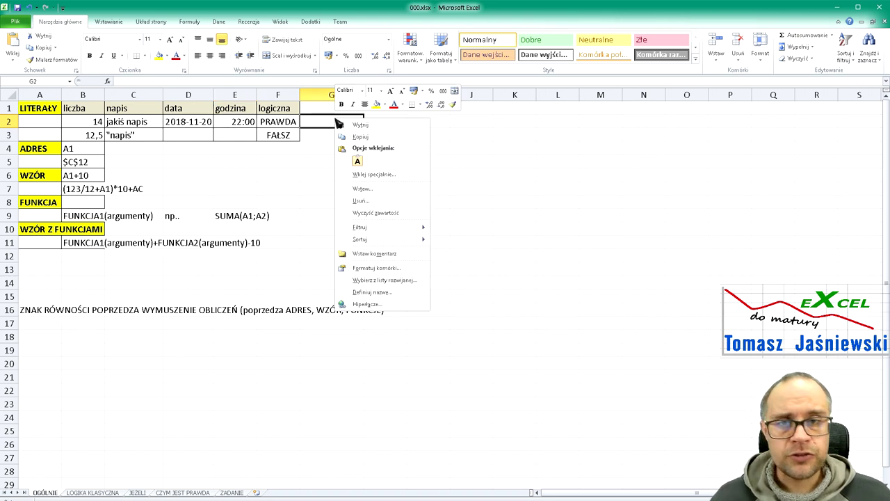
mouse_move(407, 230)
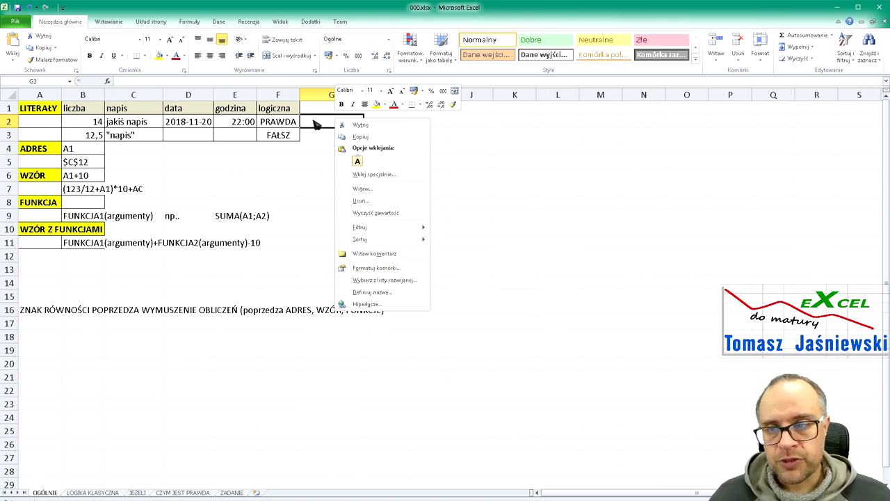
click(382, 270)
click(288, 195)
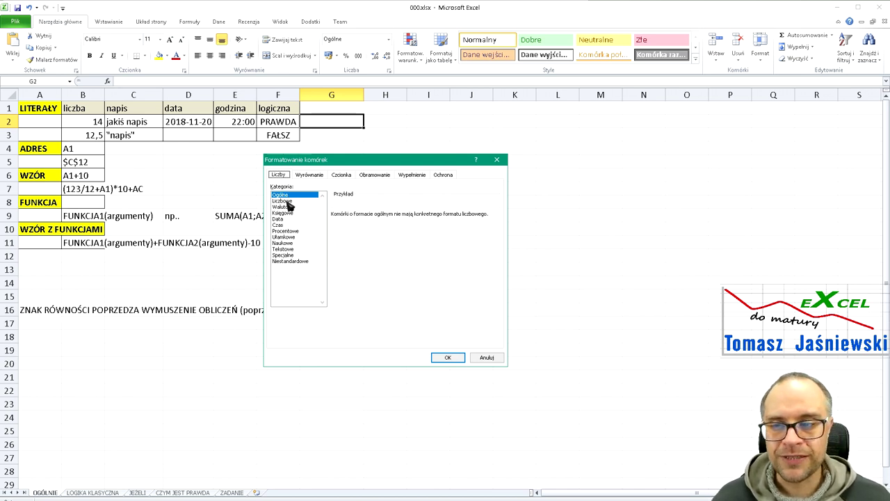
click(287, 201)
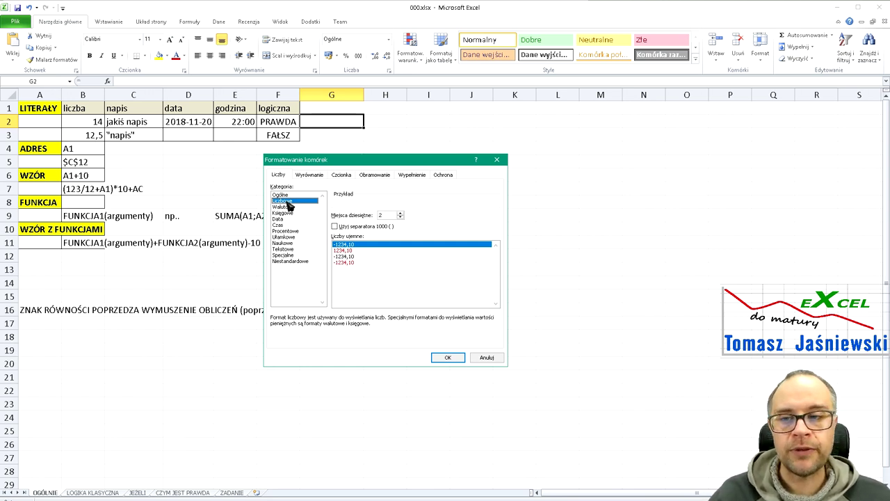
click(401, 217)
click(401, 217)
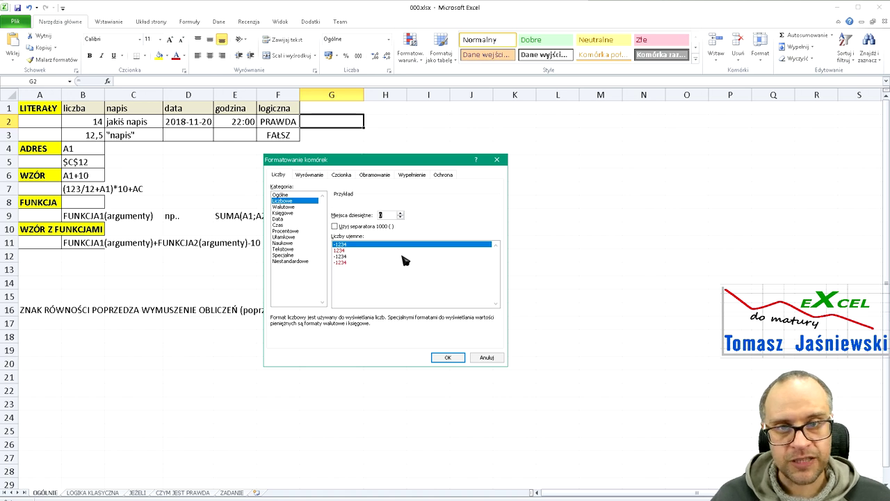
click(401, 212)
click(401, 213)
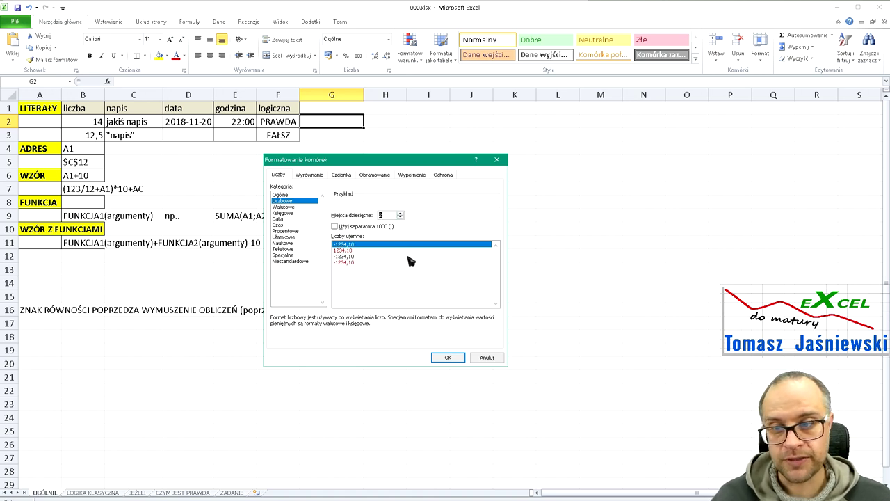
Step: Browse the categories from currency and accounting through Specjalne to the custom format codes
click(293, 208)
click(292, 218)
click(291, 213)
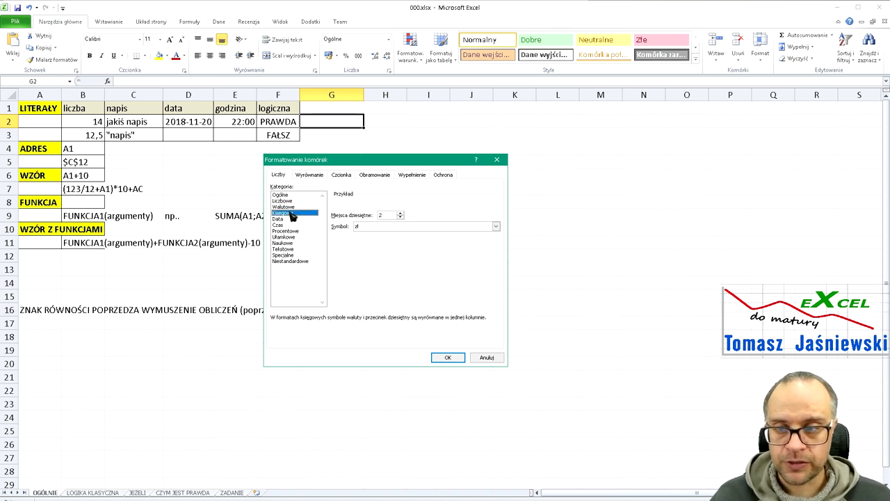
click(290, 219)
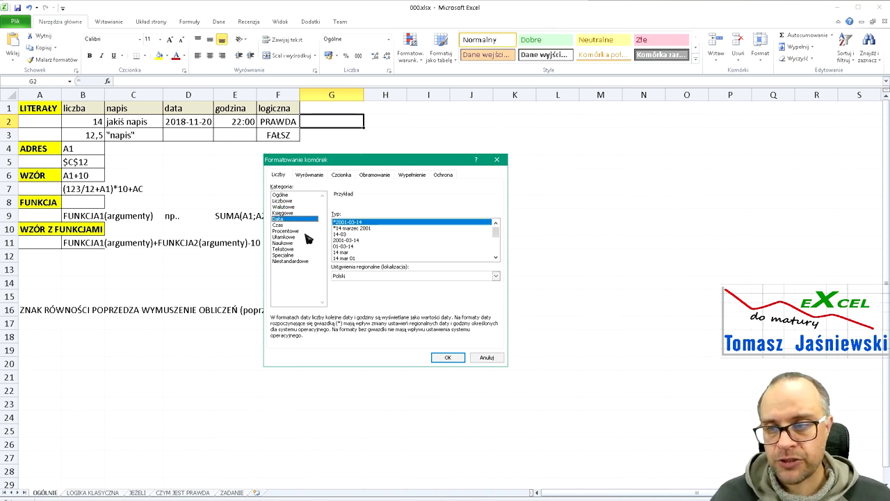
click(299, 225)
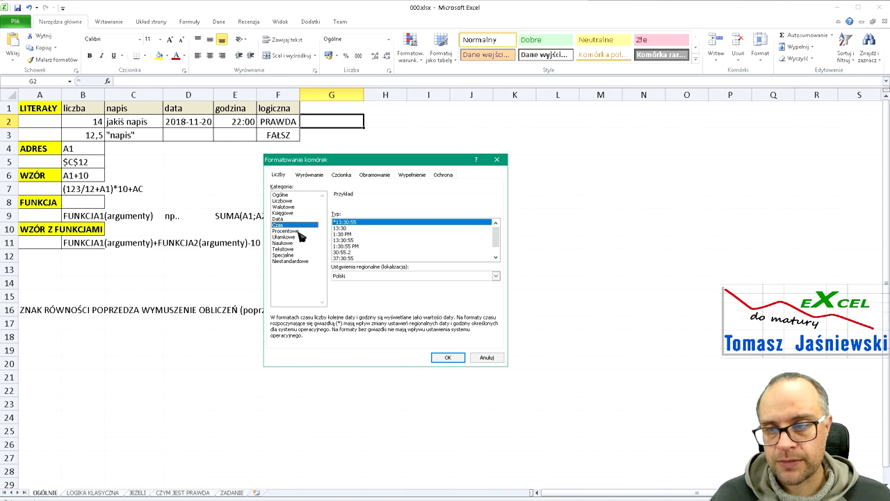
click(299, 231)
click(298, 237)
click(298, 243)
click(298, 249)
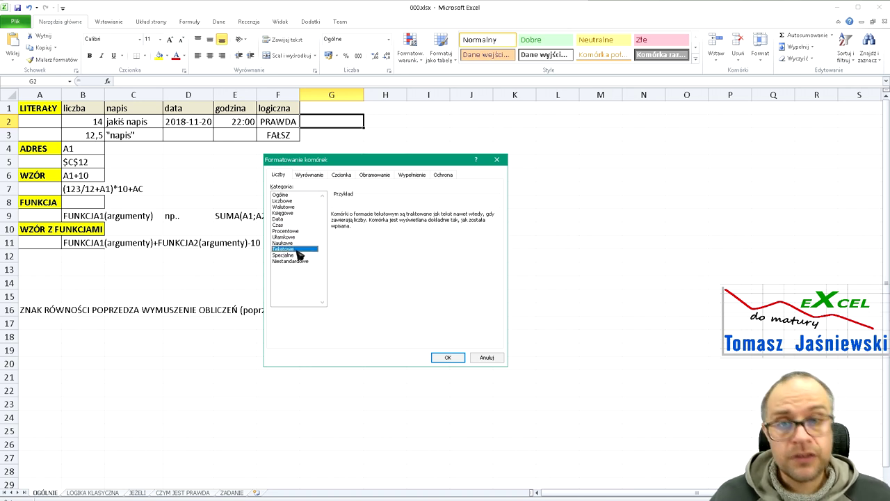
click(297, 256)
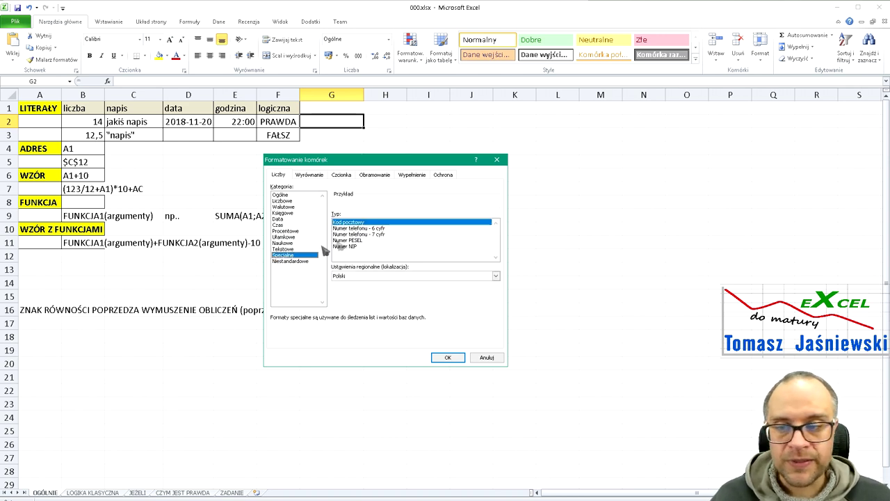
click(290, 262)
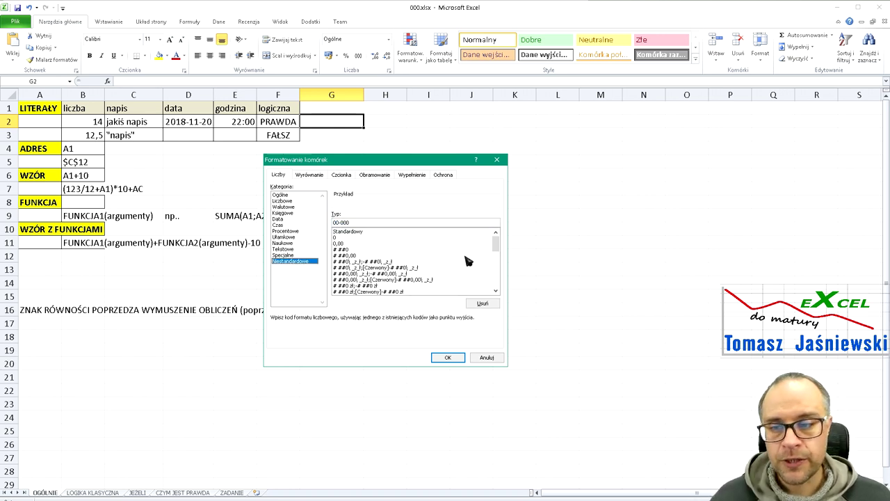
Step: Pick the code rrrr-mm-dd gg:mm, append :ss and apply it to G2
drag(495, 244, 495, 273)
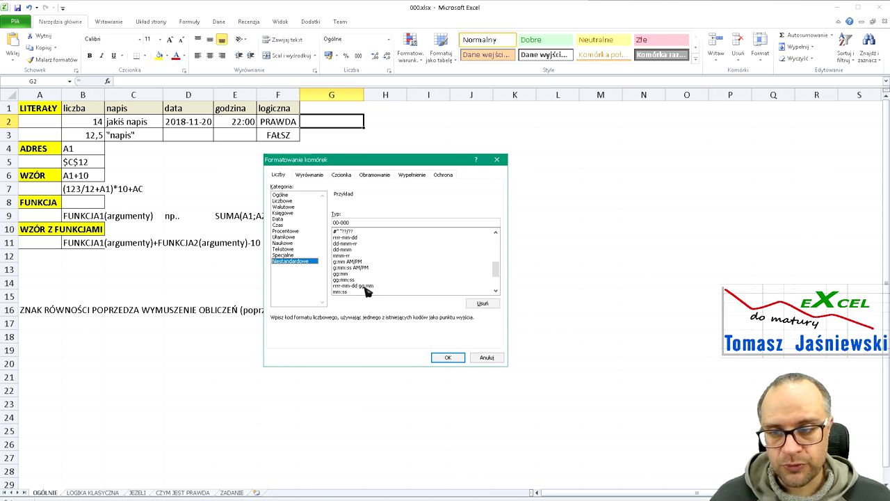
click(367, 286)
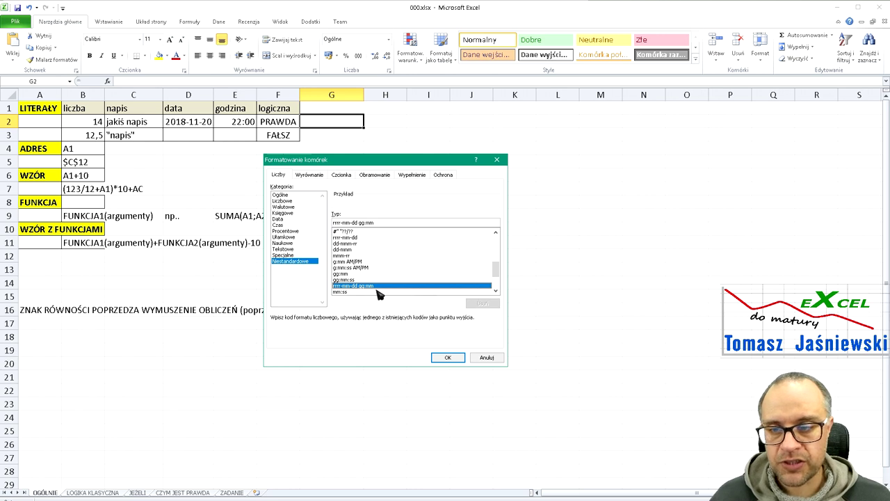
click(387, 224)
text(:ss)
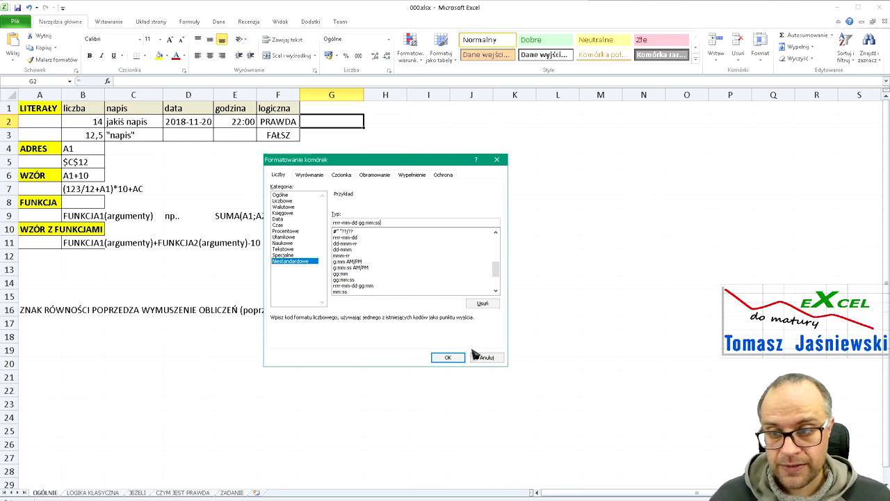
click(452, 357)
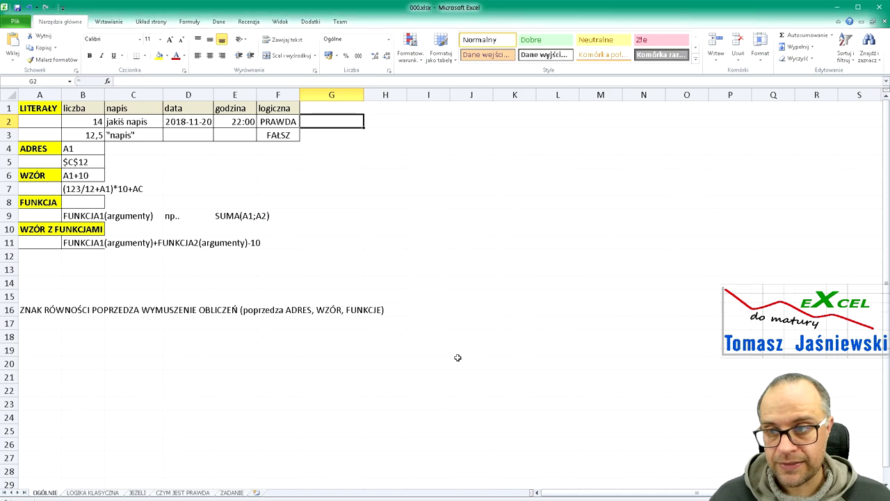
right_click(334, 123)
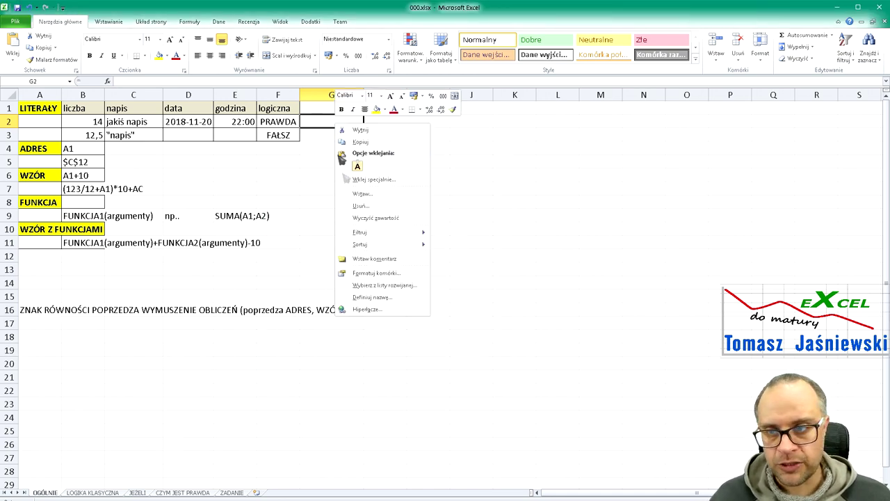
click(376, 272)
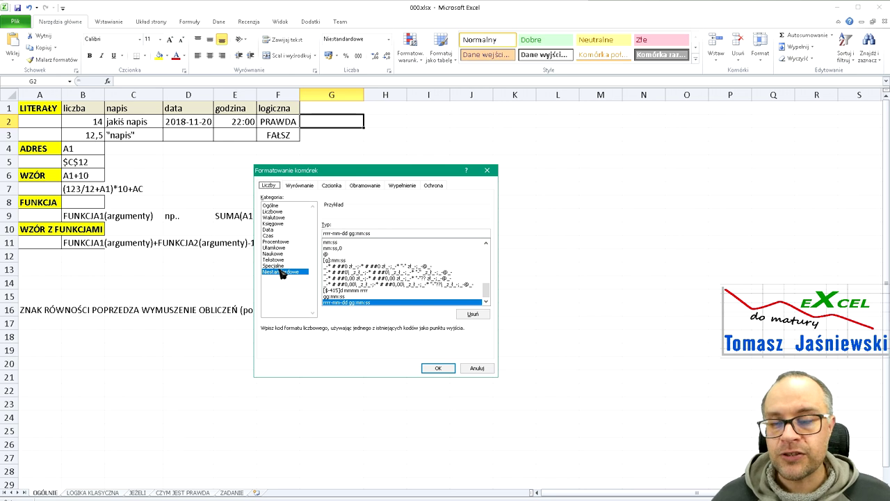
click(480, 368)
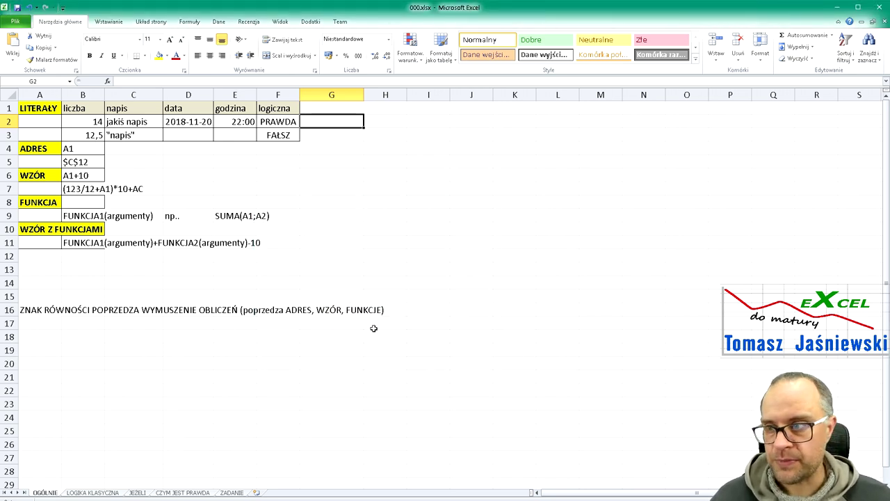
key(Down)
key(Left)
key(Left)
key(Left)
key(Left)
key(Down)
key(Left)
key(Left)
click(77, 148)
click(50, 150)
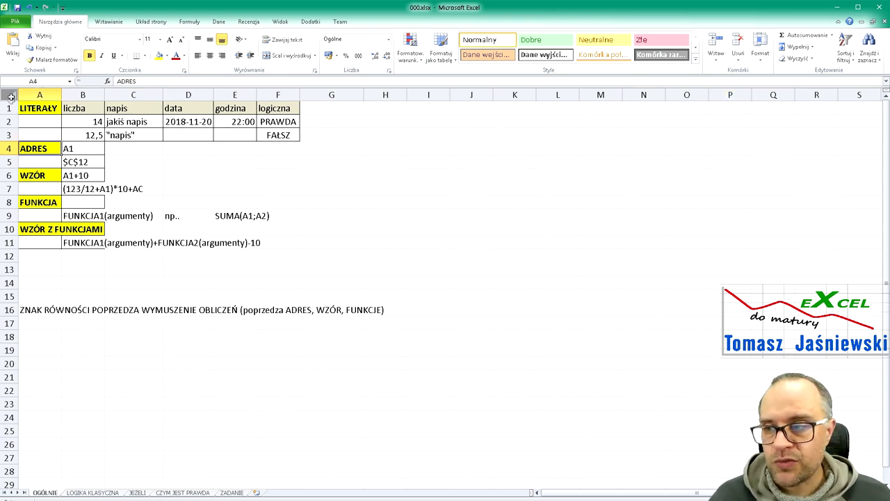
click(385, 162)
click(472, 211)
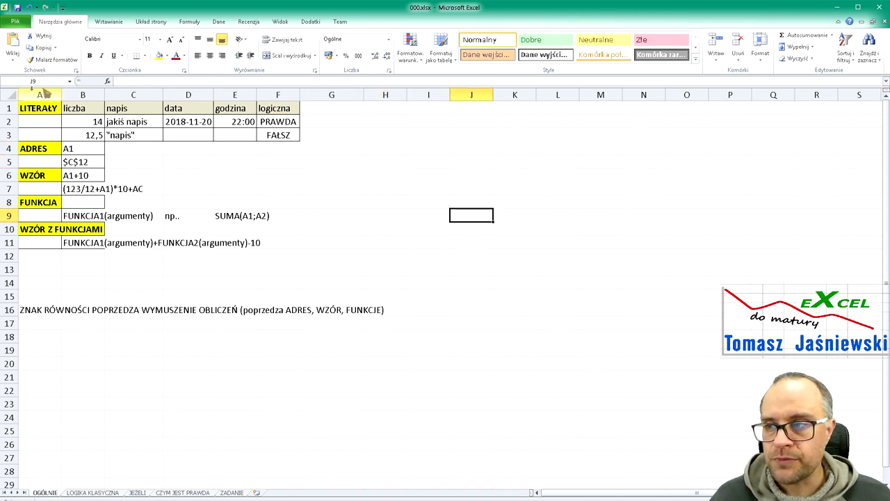
click(69, 81)
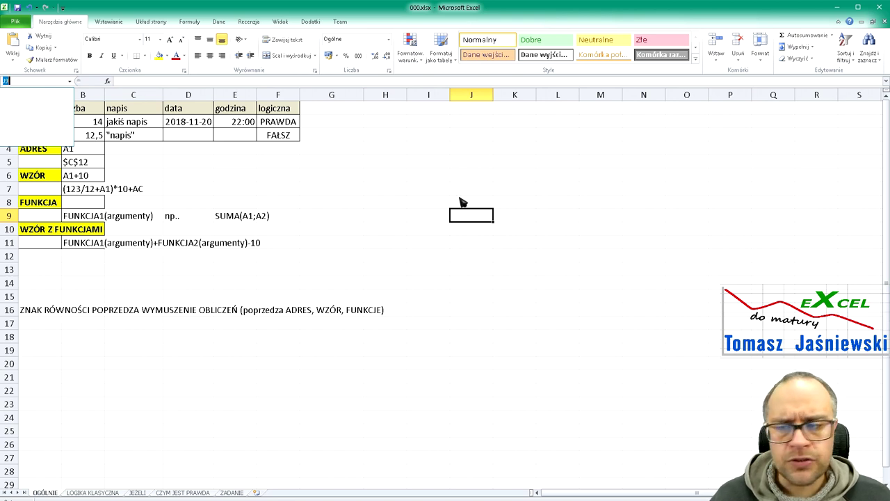
click(462, 201)
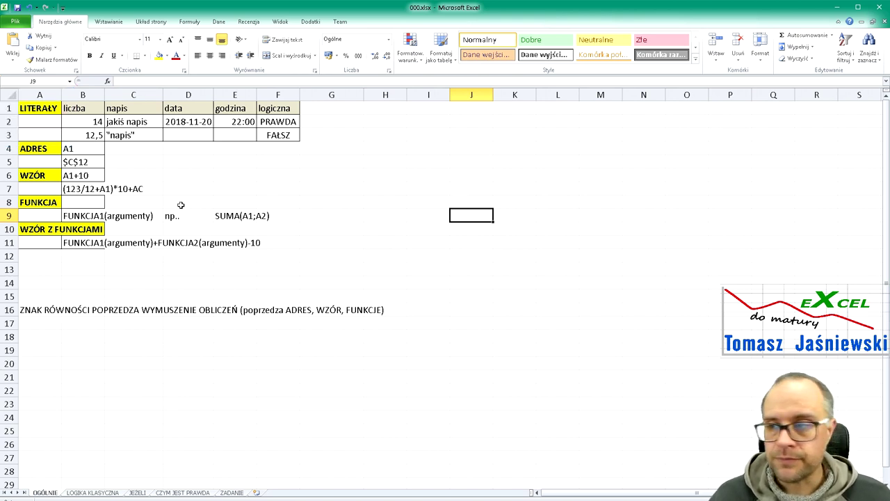
click(88, 148)
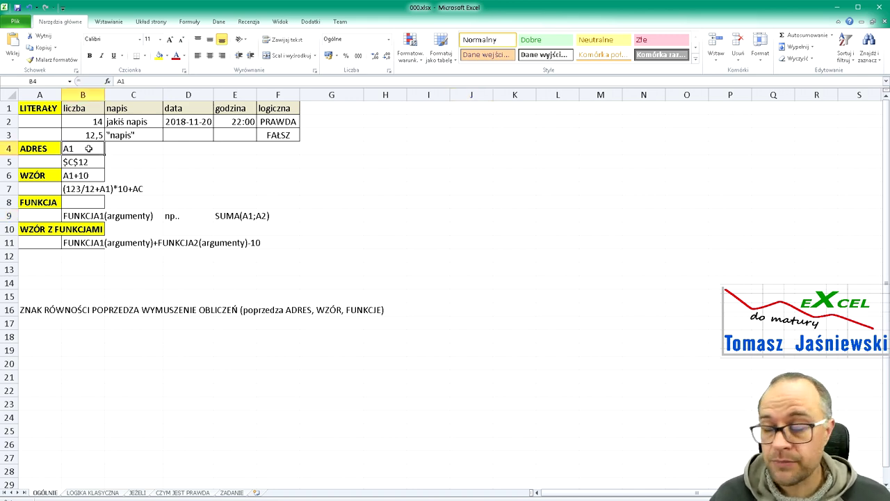
click(88, 161)
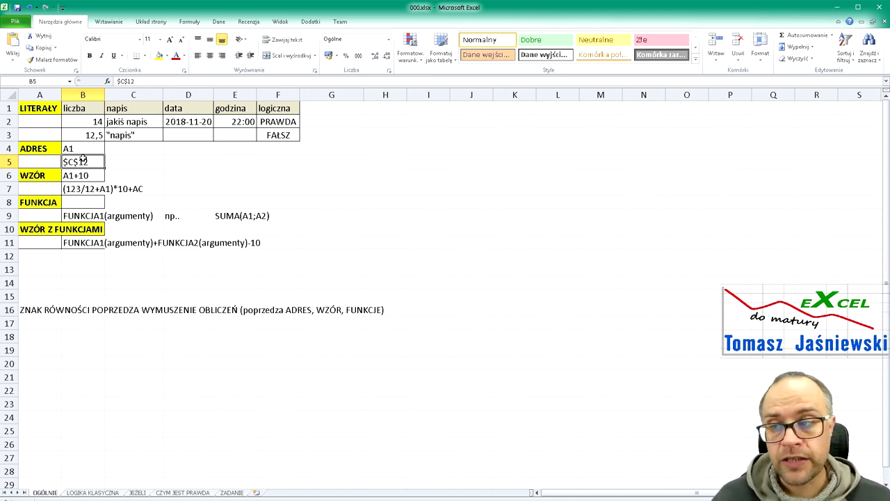
click(89, 147)
click(89, 161)
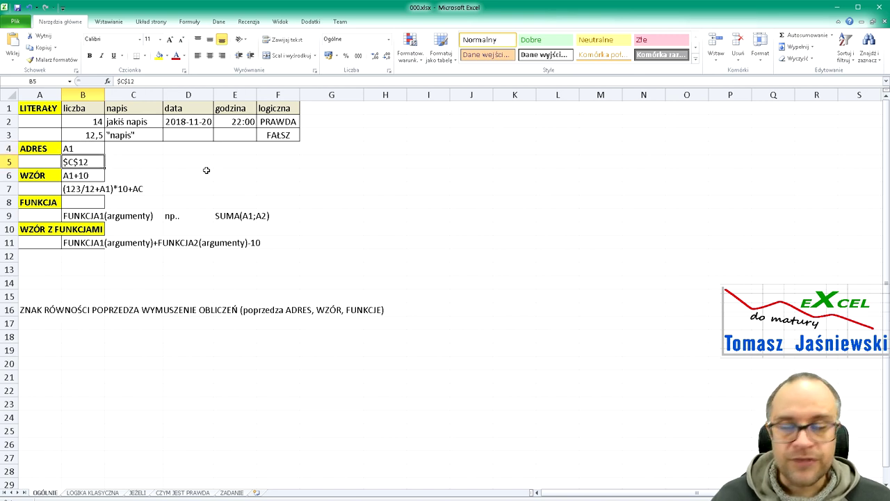
click(108, 177)
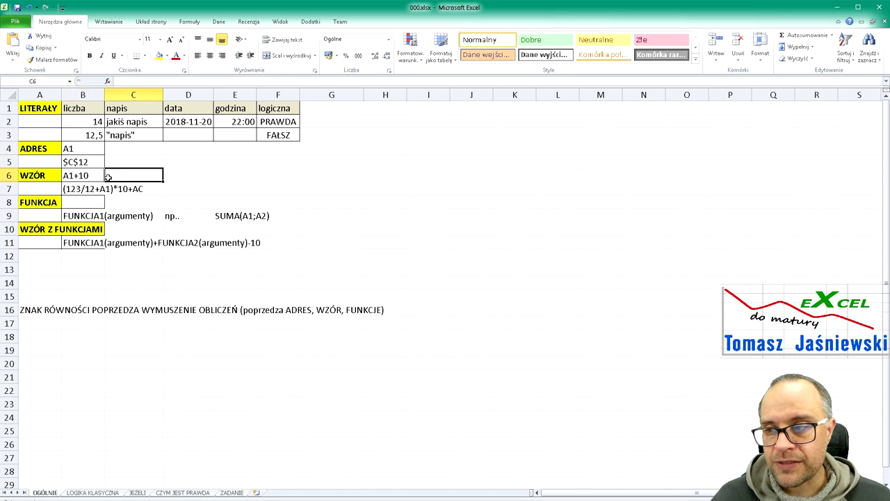
click(96, 176)
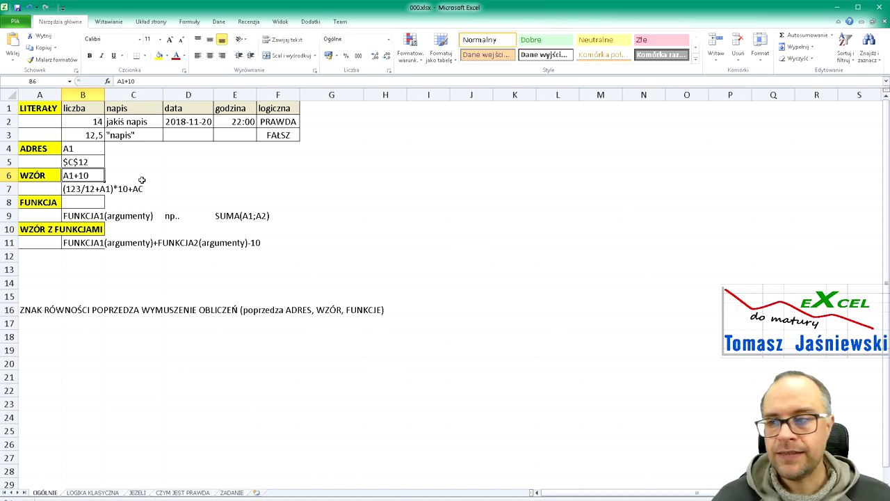
click(95, 186)
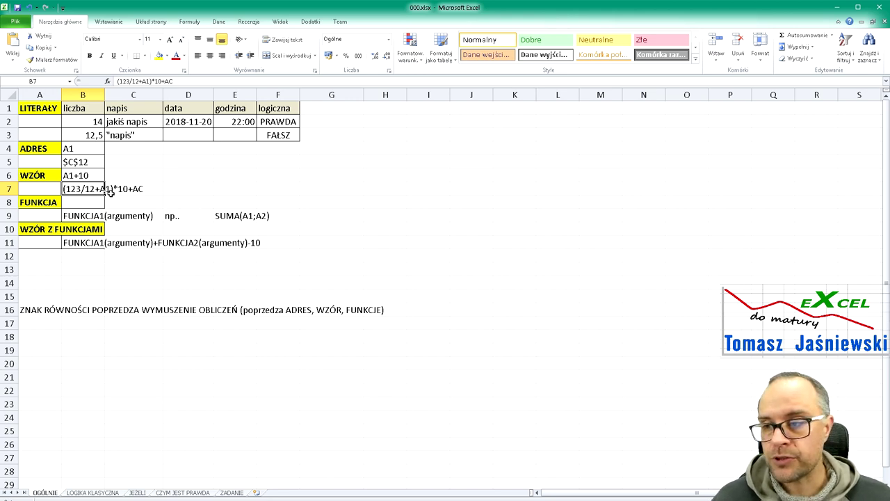
click(245, 178)
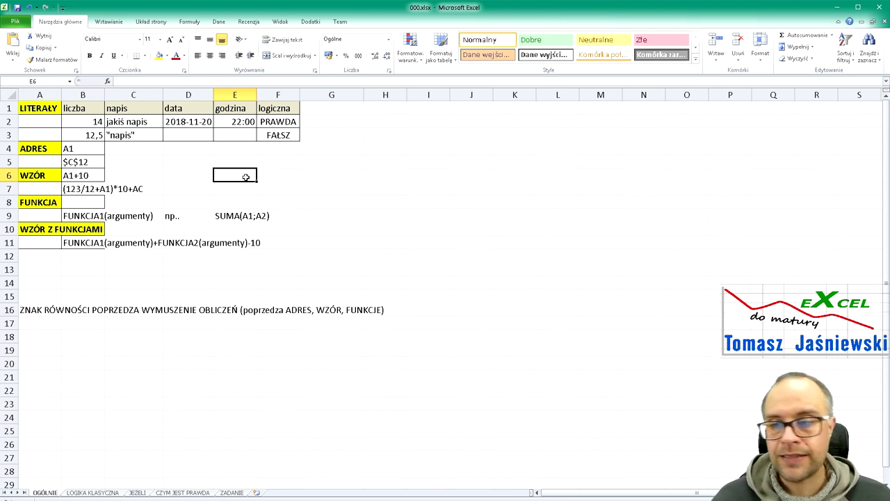
click(235, 217)
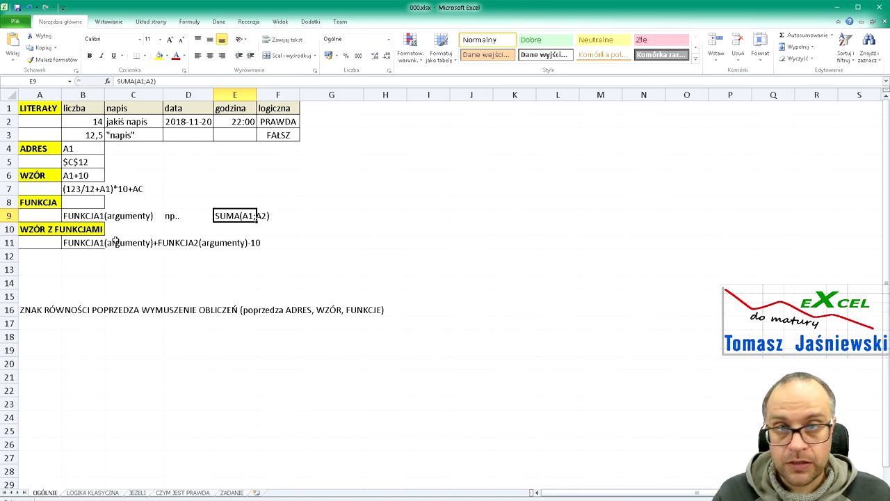
Step: Enter the formula =B2 in cell A13 so it shows 14
click(45, 267)
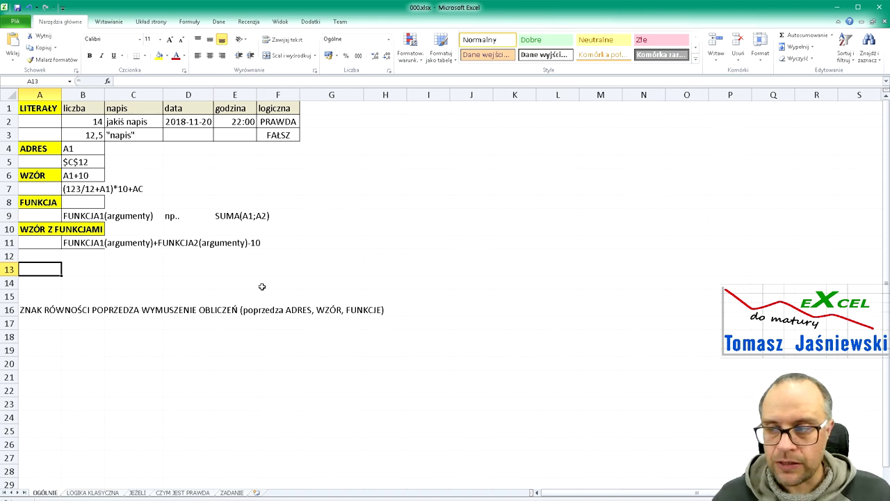
text(=)
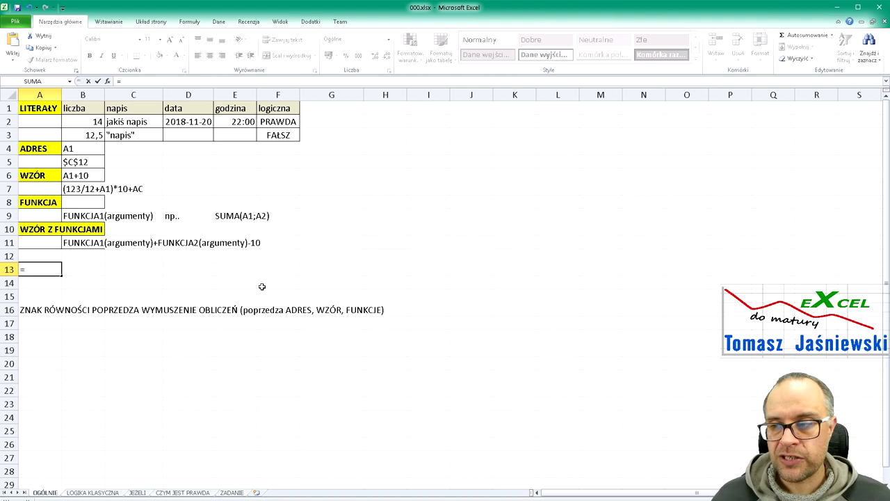
key(Escape)
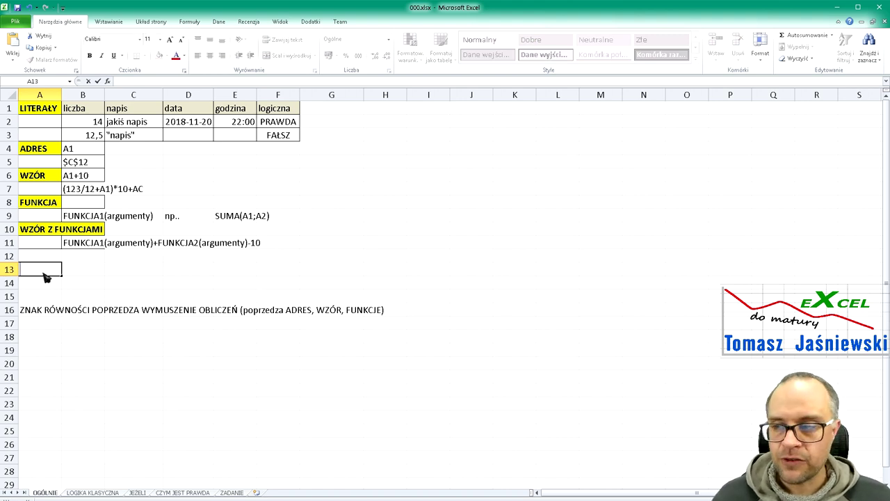
click(80, 273)
click(49, 270)
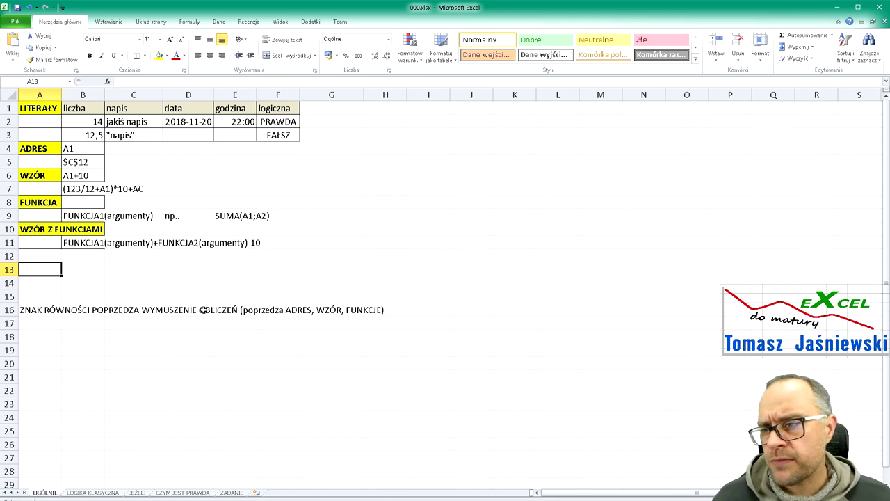
click(78, 128)
click(52, 272)
text(=B)
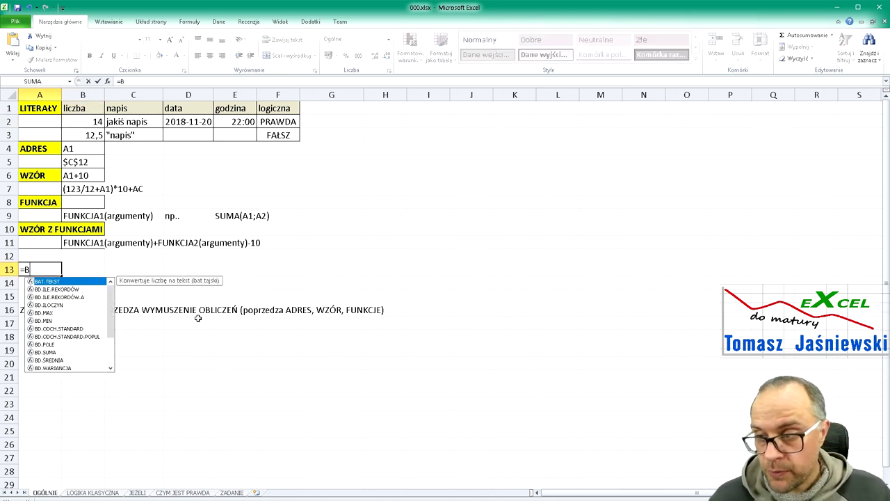
text(2)
key(Return)
key(Up)
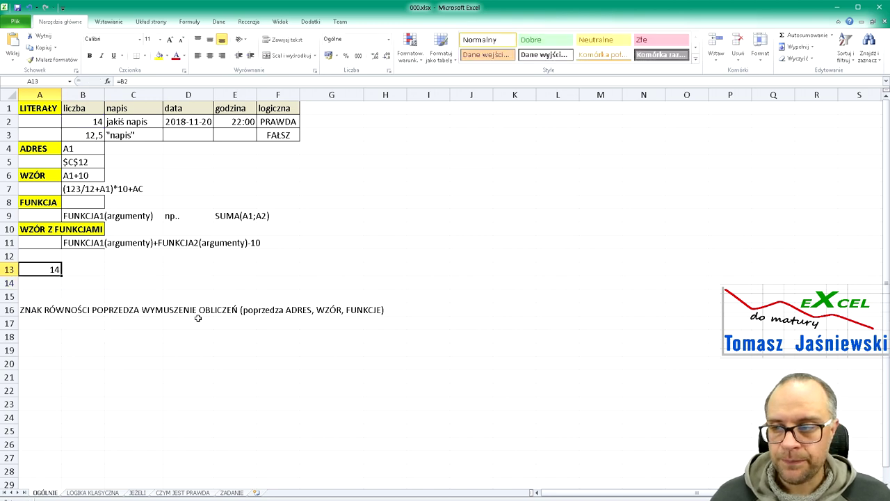
key(F2)
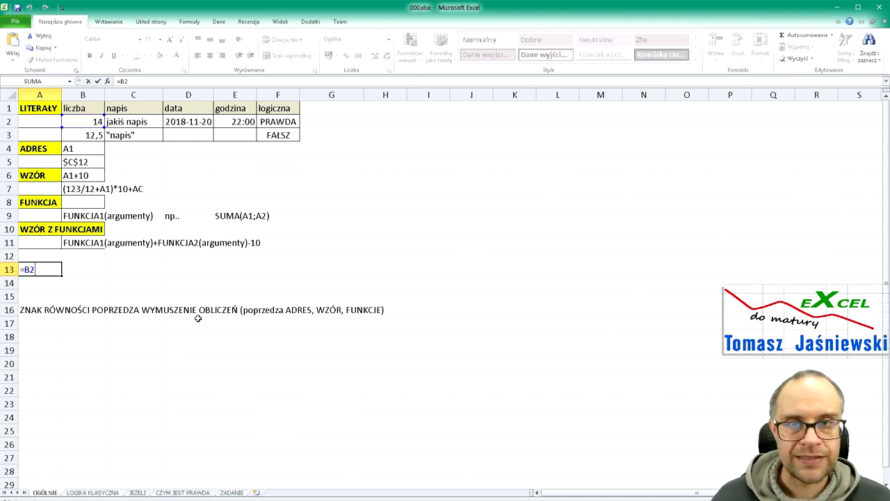
key(ctrl+Return)
key(F2)
key(ctrl+Return)
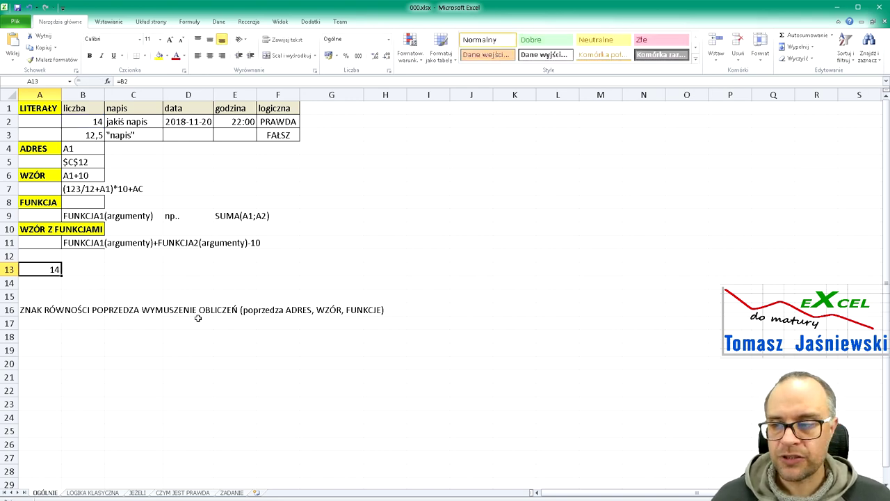
Step: Change B2 to 20 and confirm A13 now shows 20
key(Up)
key(Up)
key(Up)
key(Up)
key(Up)
key(Up)
key(Up)
key(Up)
key(Up)
key(Up)
key(Up)
key(Right)
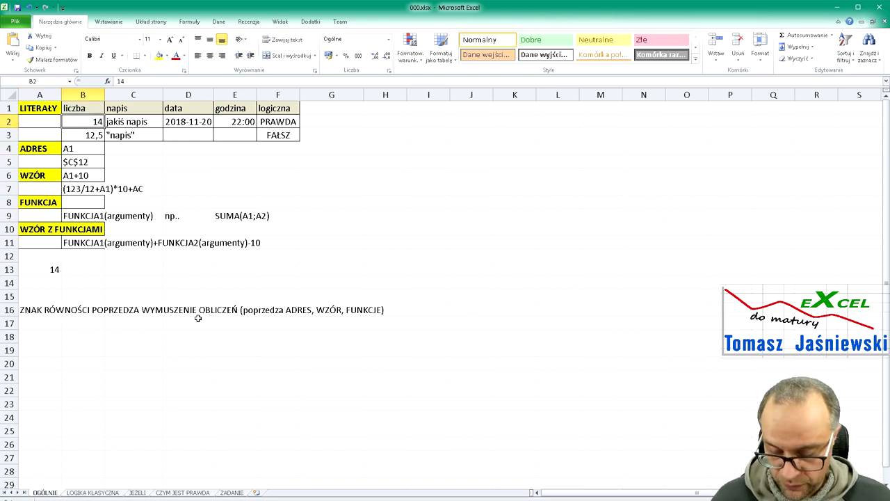
text(20)
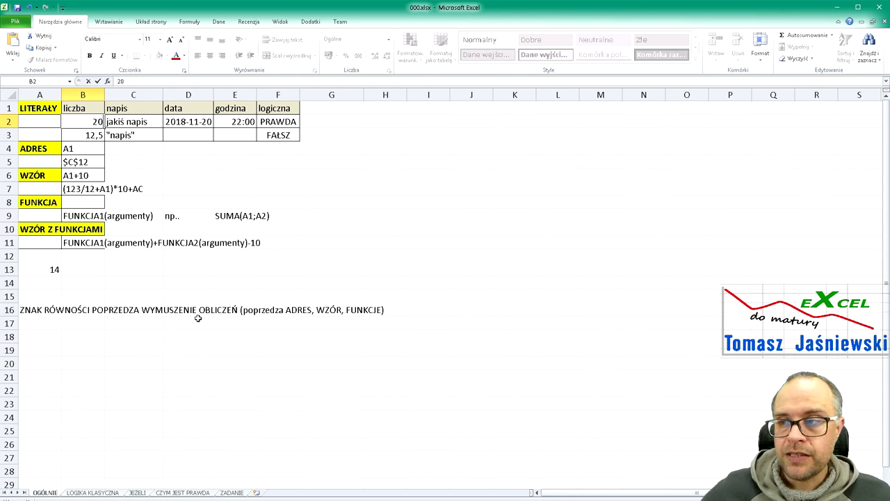
key(Return)
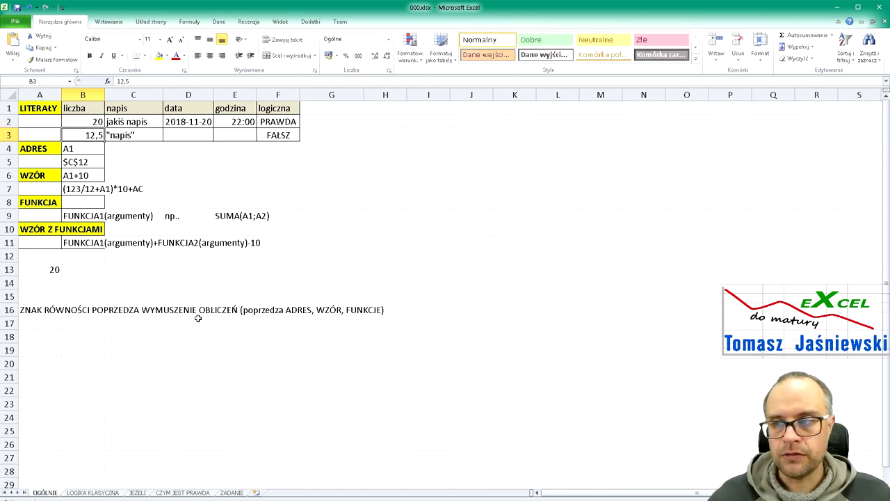
click(38, 269)
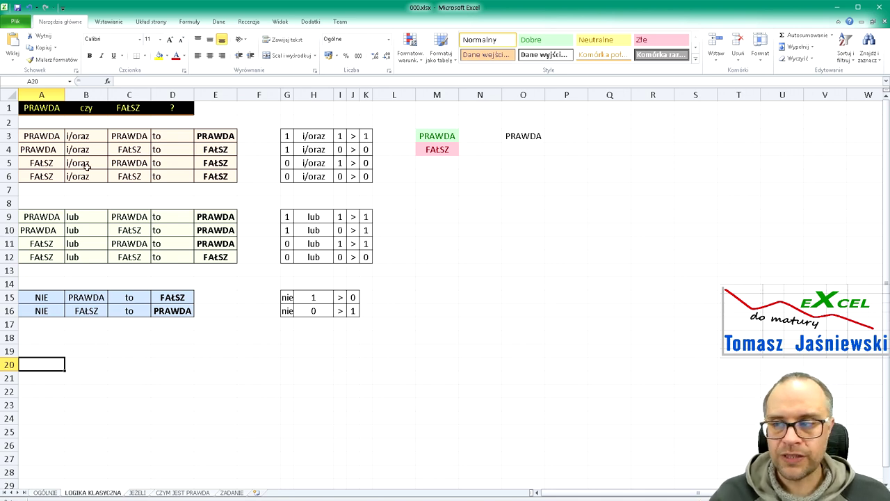
Step: Inspect the first truth table: PRAWDA in A3 and C5, FAŁSZ results in E4–E6
click(62, 135)
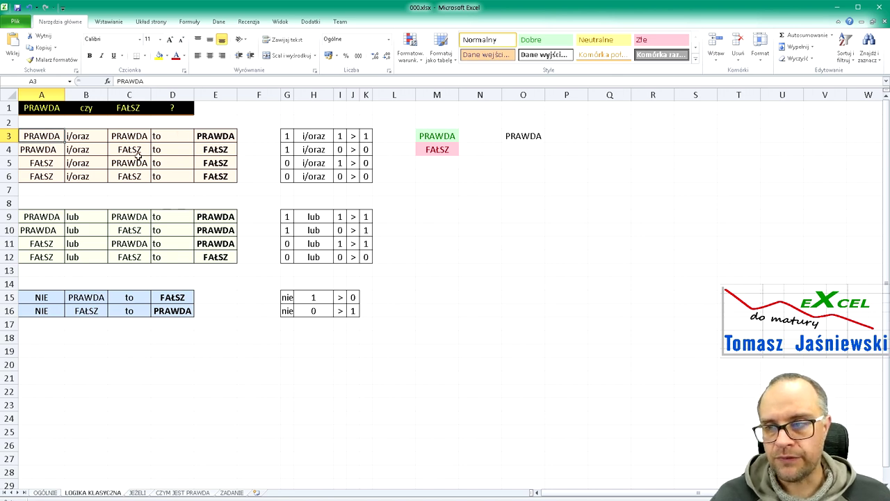
click(229, 152)
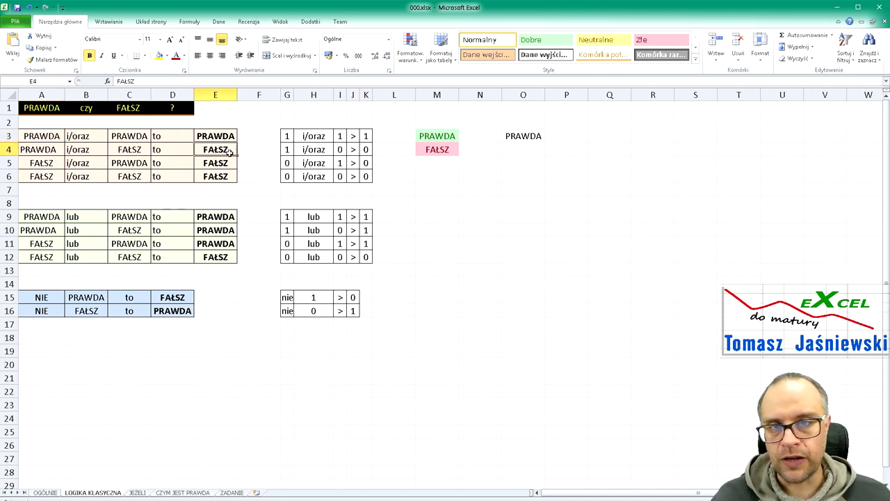
click(84, 163)
click(128, 163)
click(206, 162)
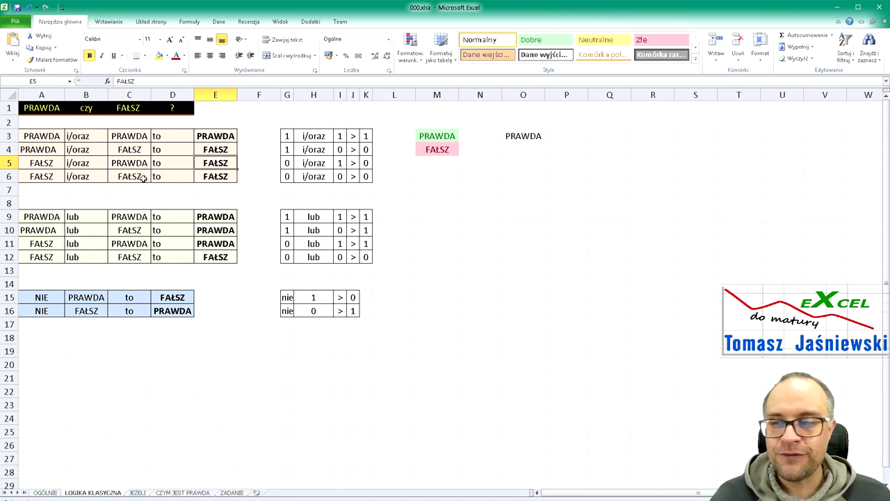
click(220, 177)
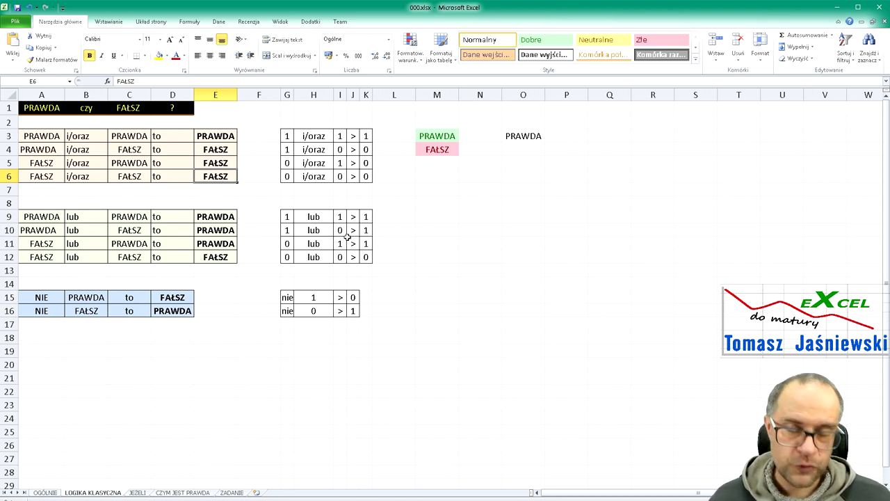
click(38, 299)
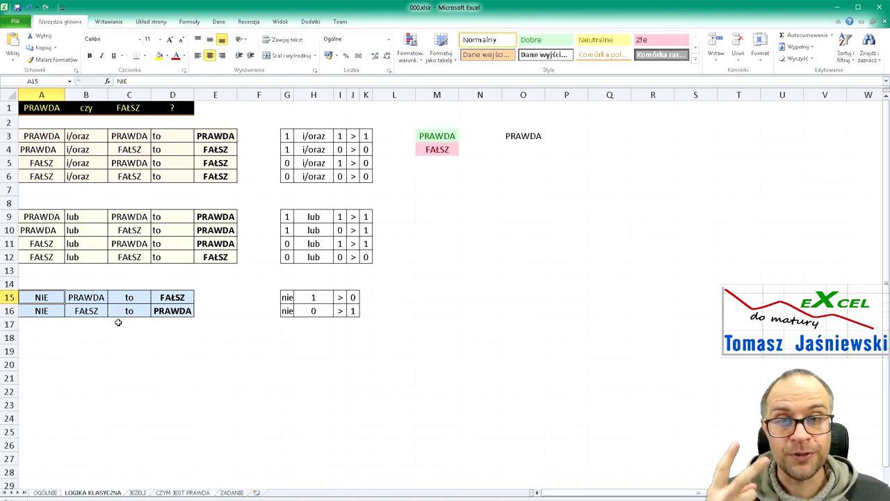
click(425, 140)
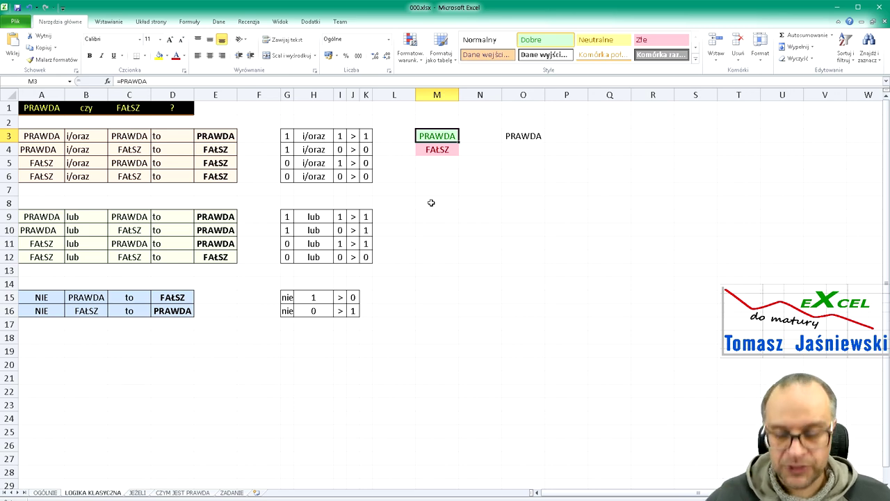
click(436, 176)
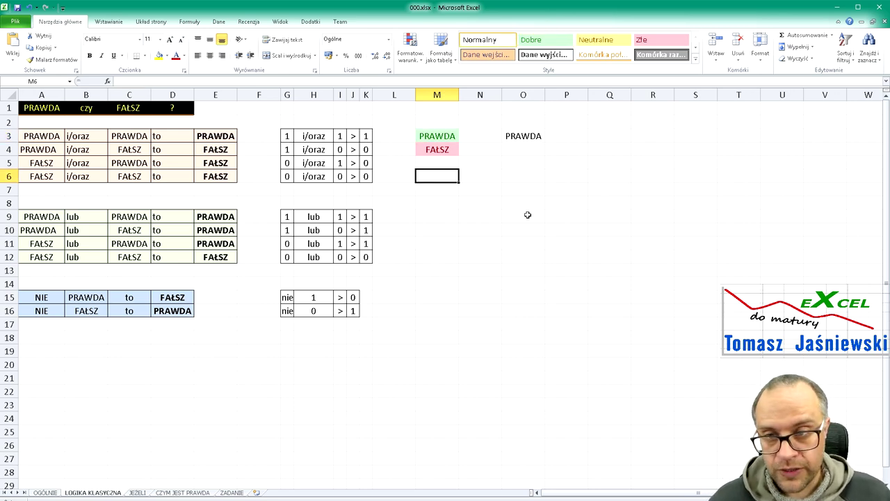
click(456, 133)
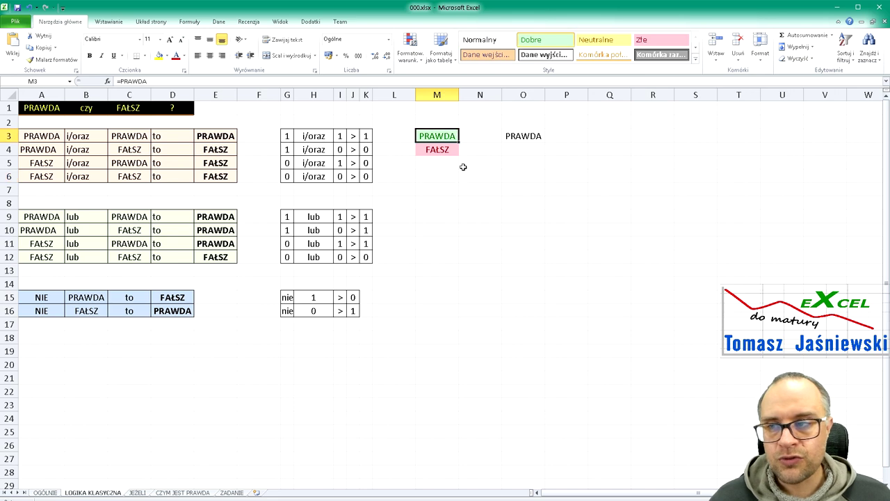
click(161, 85)
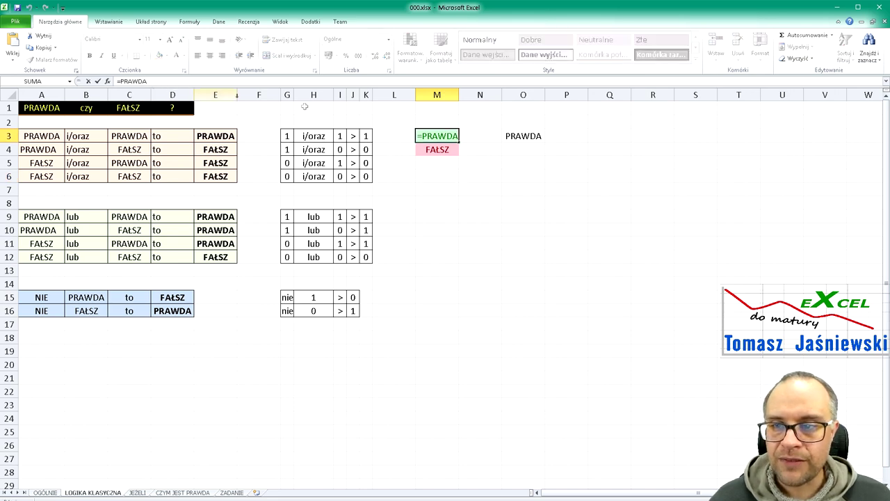
click(452, 147)
key(F2)
key(Escape)
click(451, 134)
key(F2)
key(Escape)
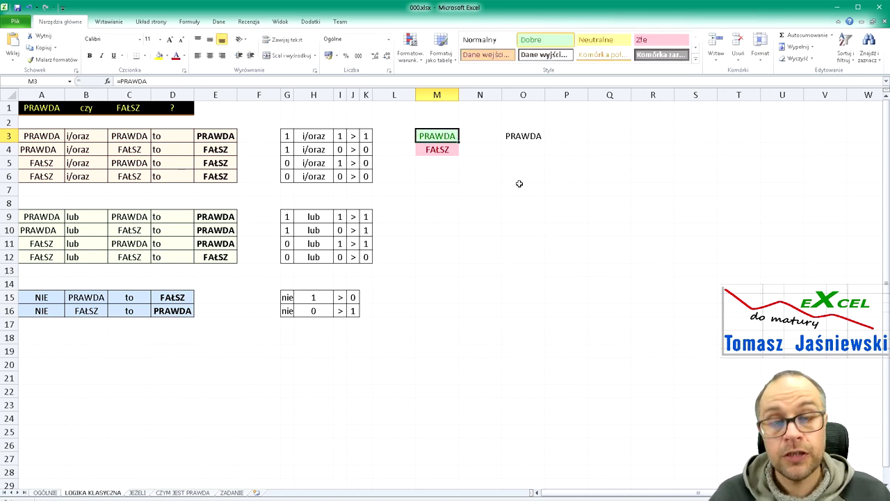
click(534, 136)
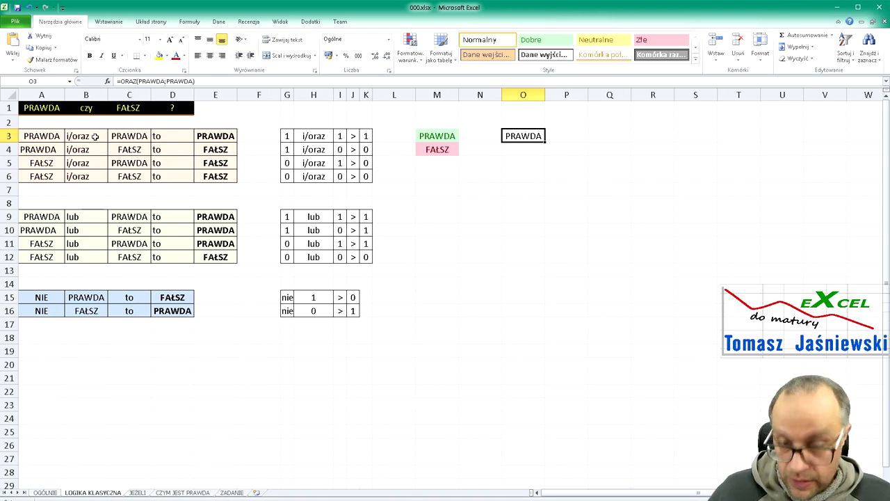
key(F2)
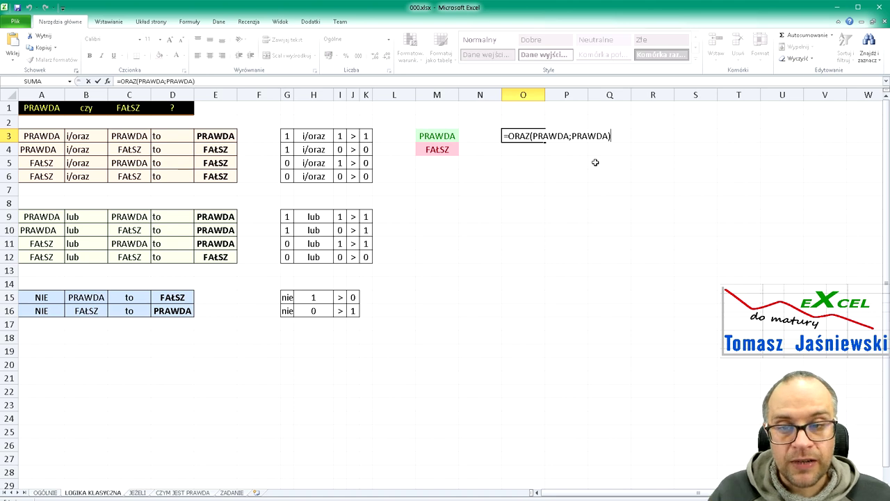
key(Return)
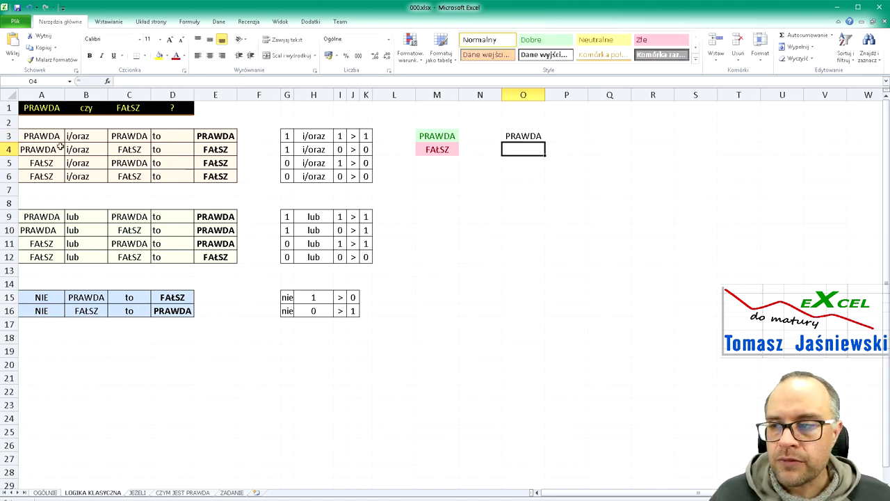
drag(38, 135, 219, 176)
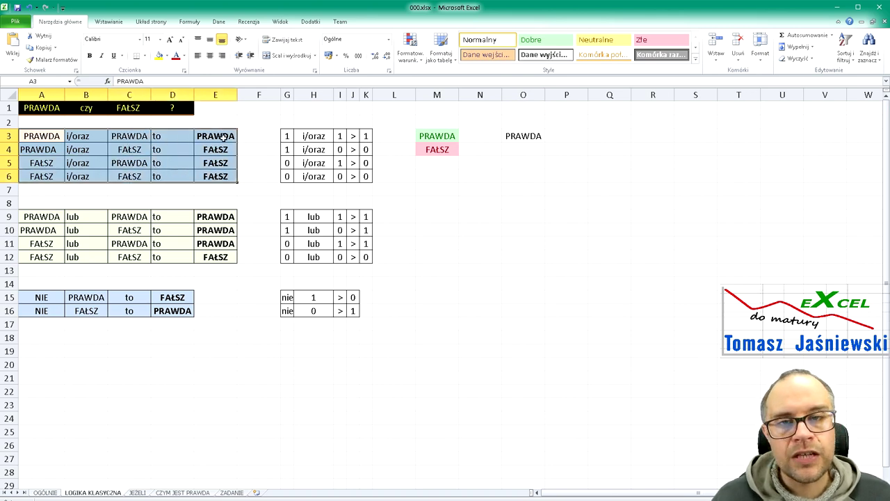
click(511, 137)
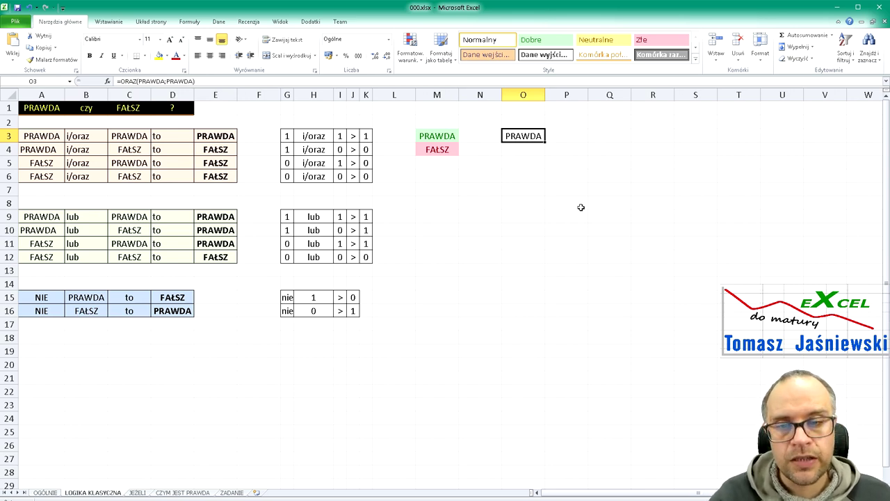
key(F2)
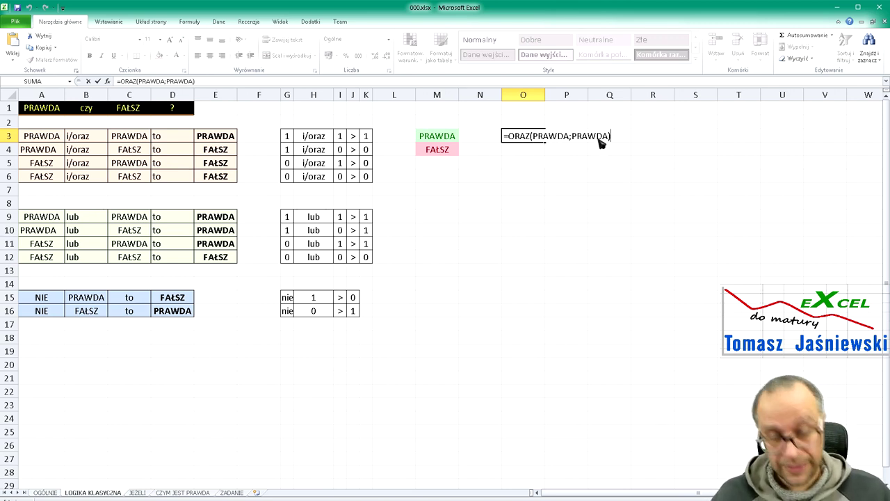
key(Return)
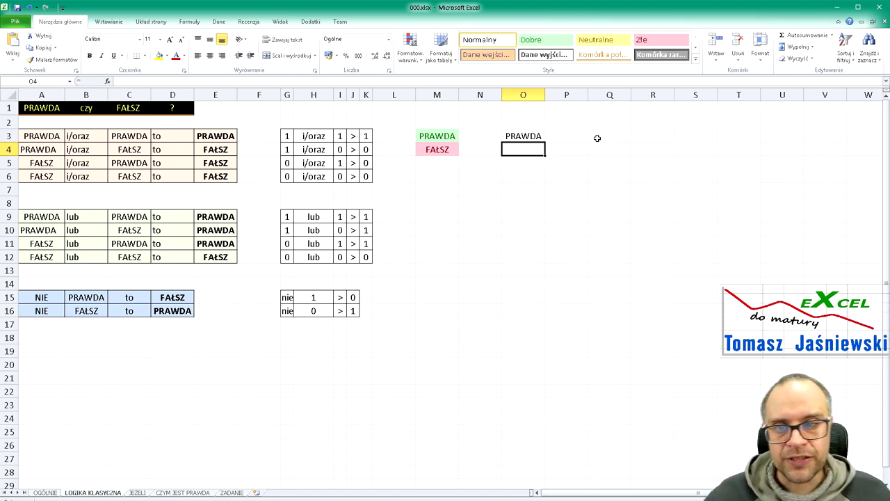
click(522, 137)
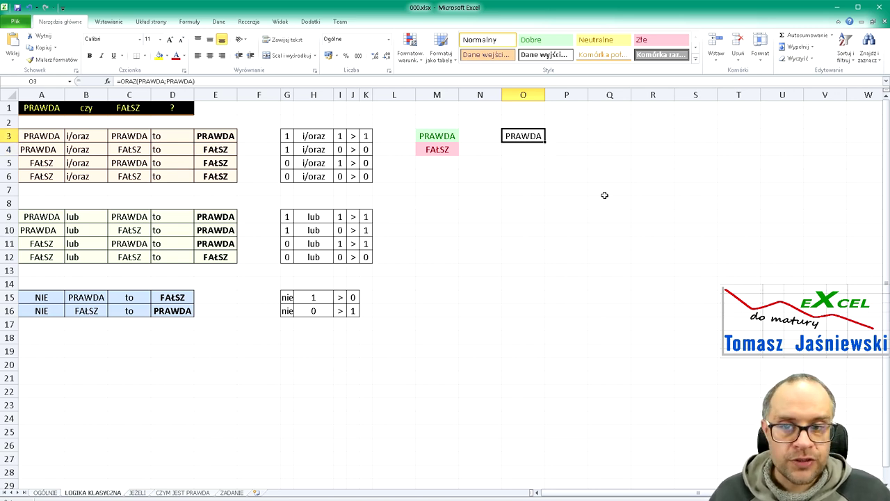
key(F2)
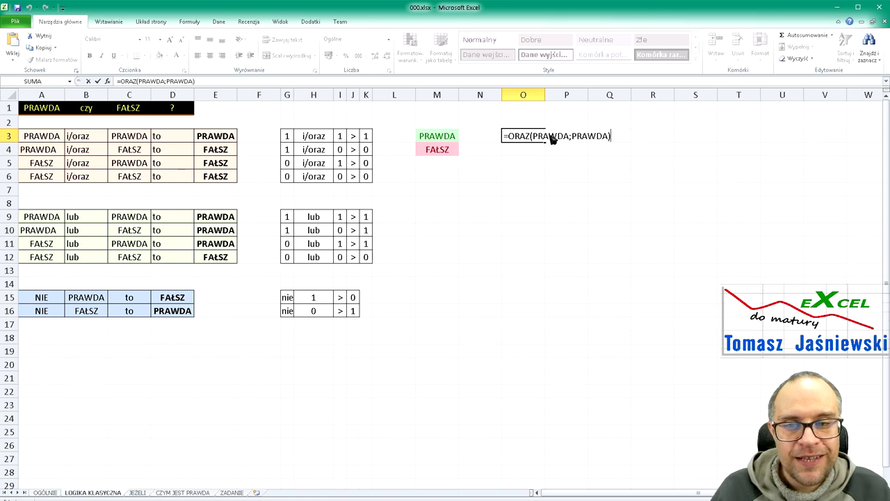
key(Return)
key(Return)
key(Return)
key(Return)
key(Return)
key(Return)
Step: Enter =LUB(PRAWDA;PRAWDA) in O9, correcting the closing bracket, so it returns PRAWDA
text(=)
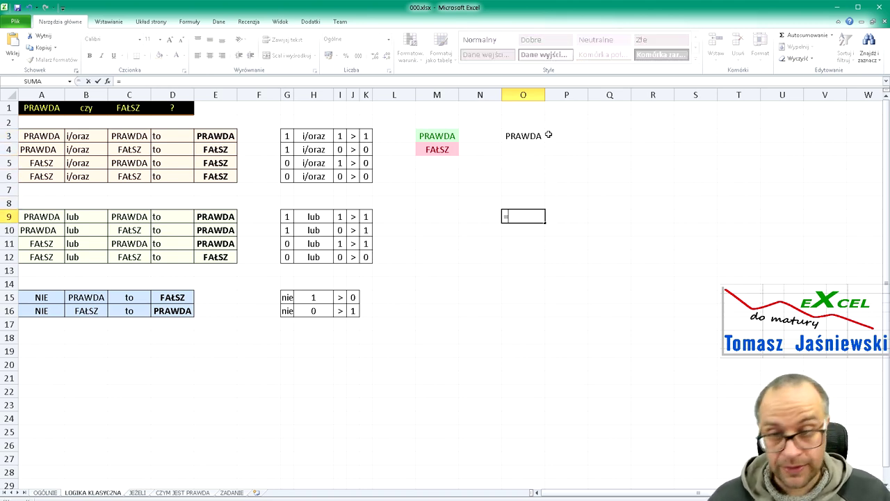
text(LUB)
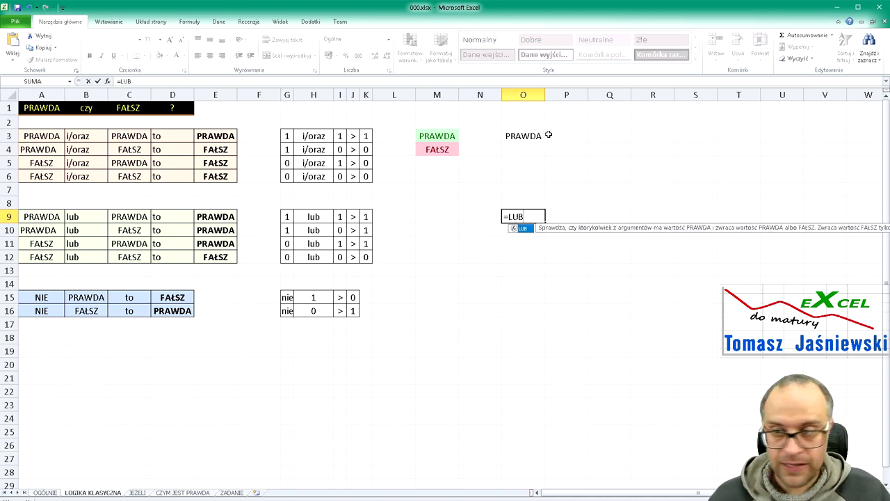
text(()
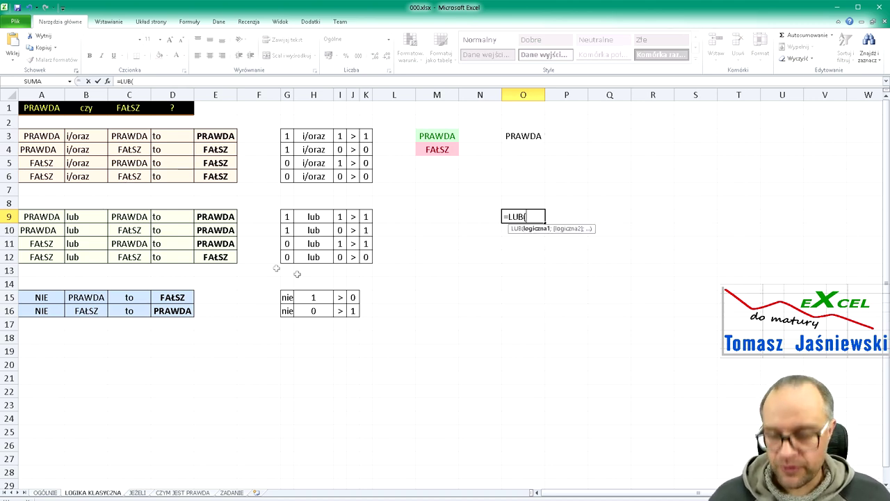
text(PRAWDA;)
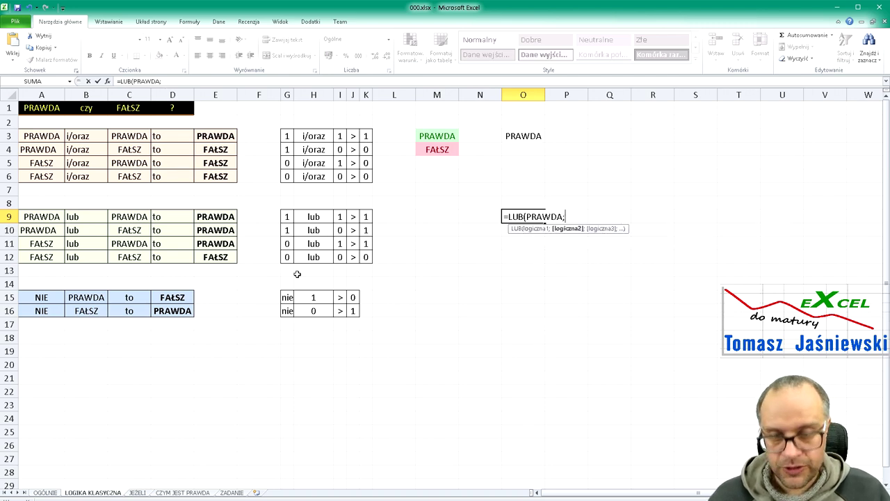
text(PRAWDA)
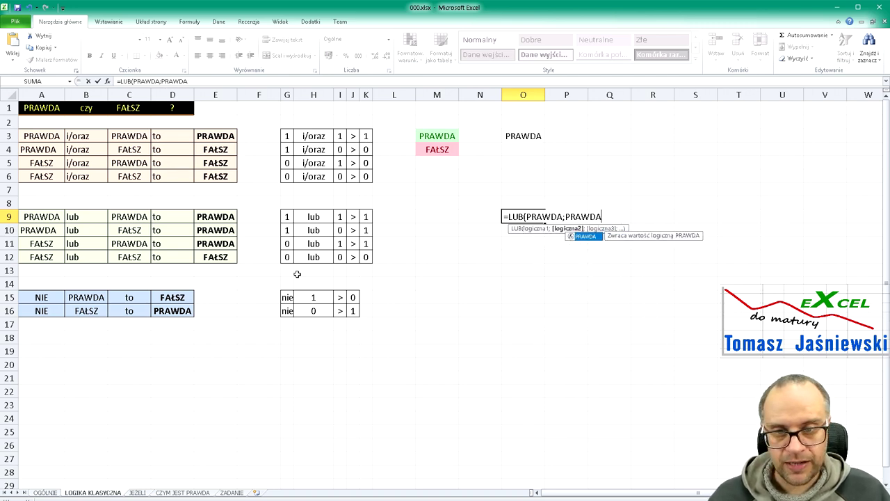
text(_)
key(BackSpace)
text())
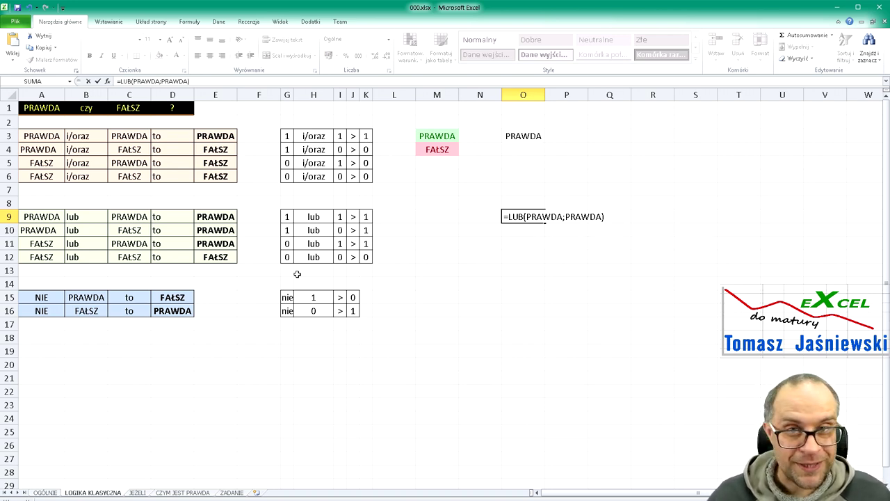
key(Return)
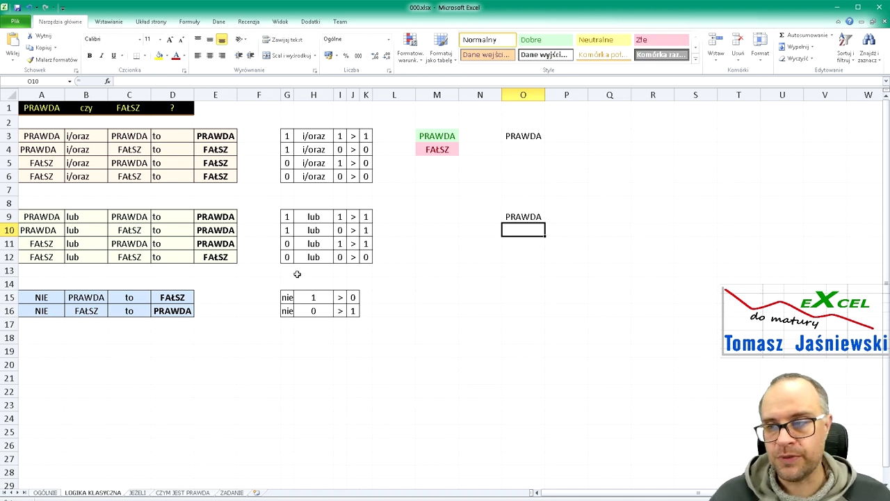
click(540, 296)
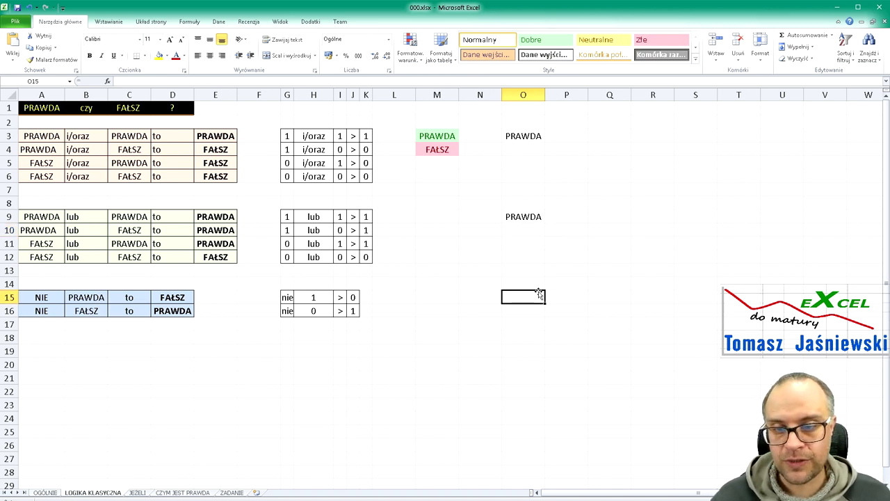
Step: Enter =NIE(PRAWDA) in O15, returning FAŁSZ, then switch to the JEŻELI sheet
text(=nie)
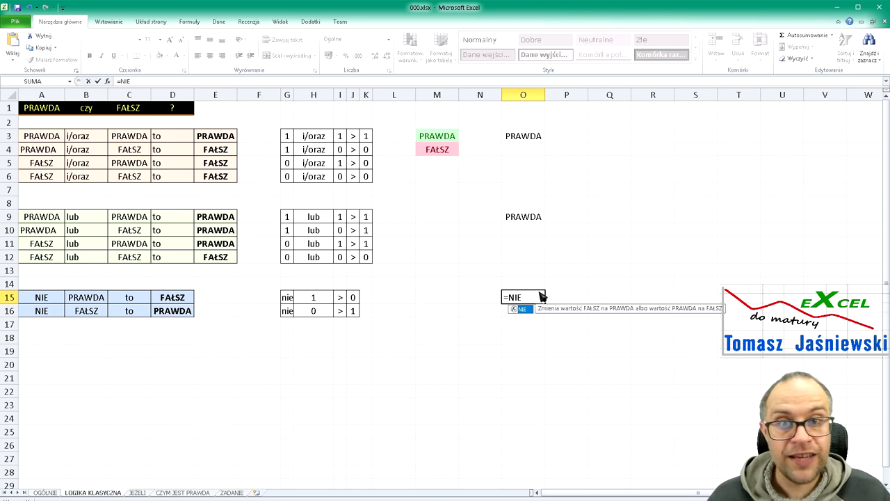
key(Tab)
text(prawda)
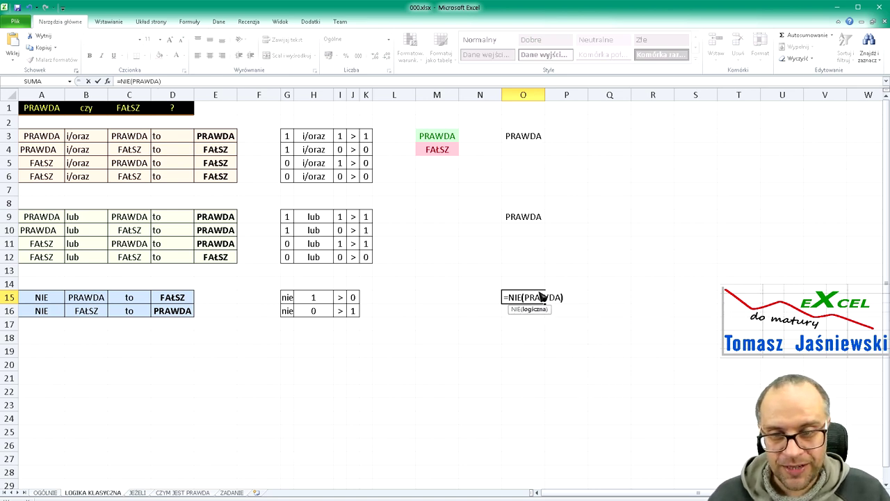
key(Return)
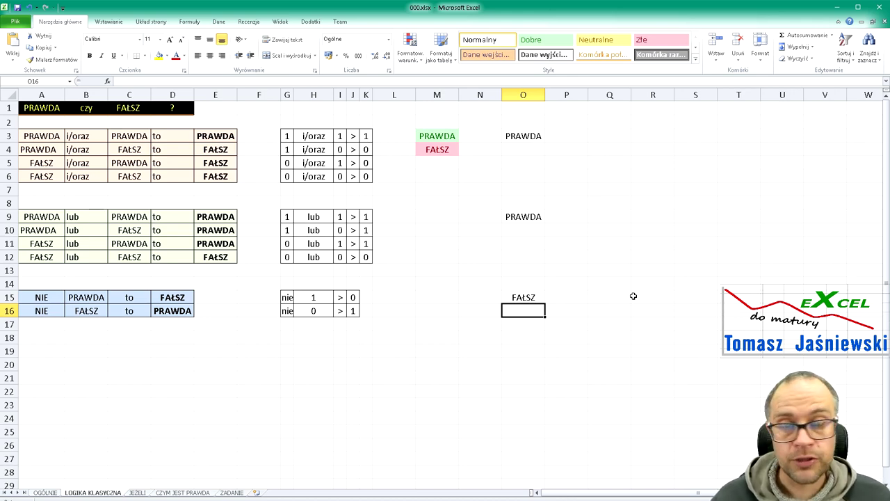
key(ctrl+Page_Down)
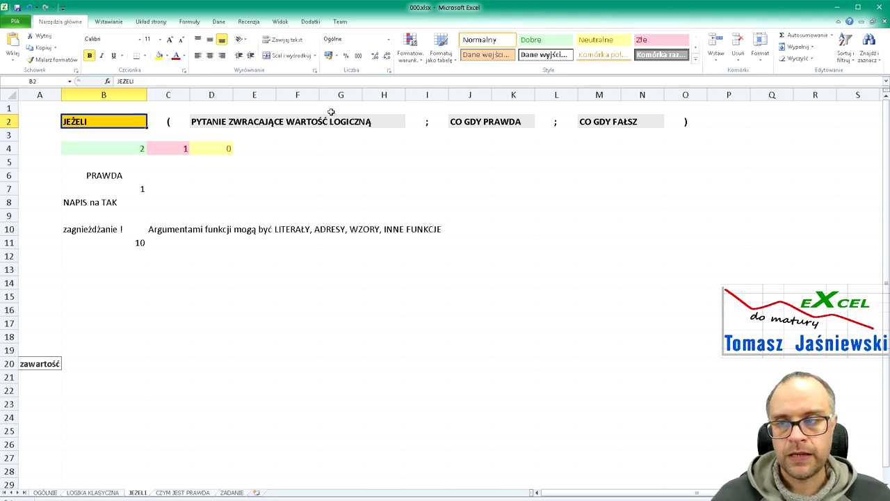
click(203, 122)
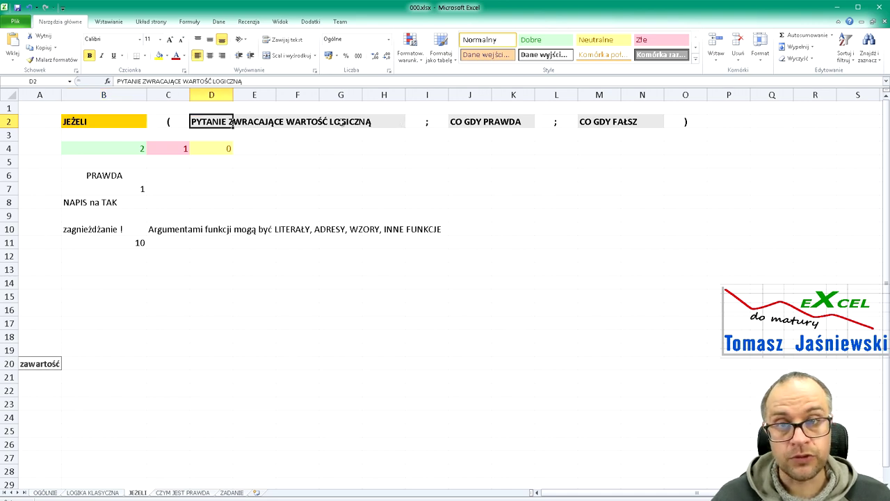
click(409, 122)
click(387, 123)
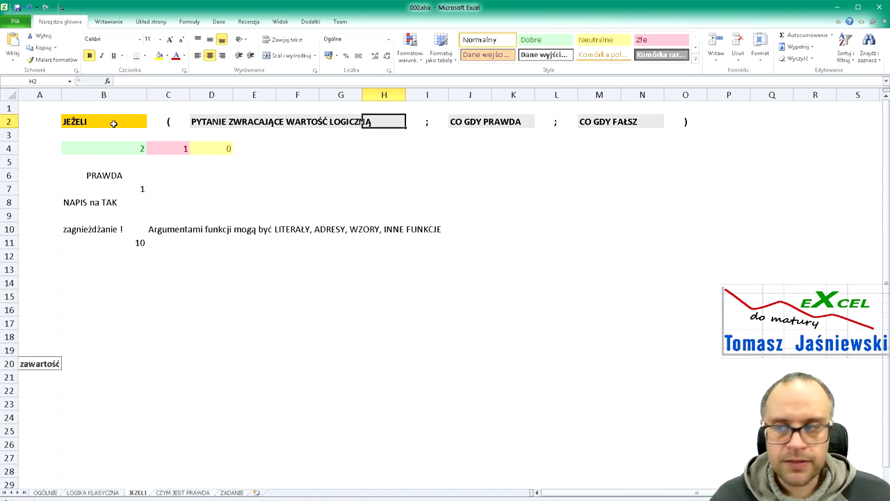
drag(443, 122, 523, 121)
click(508, 122)
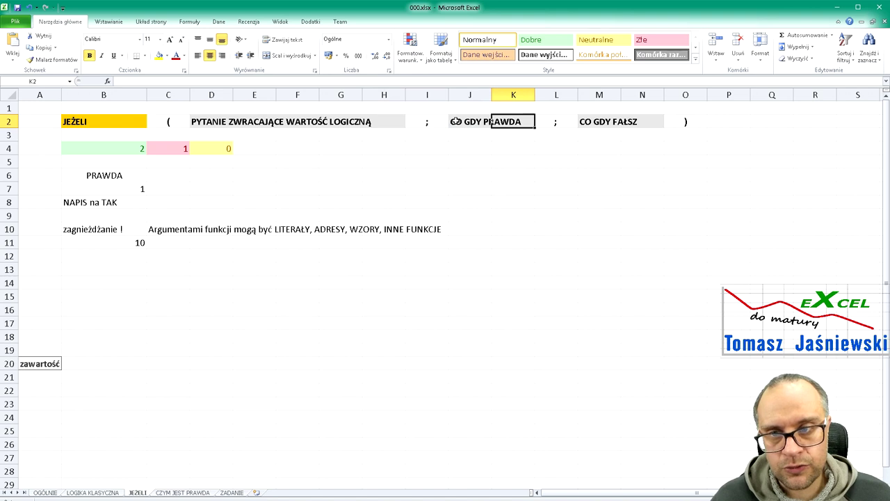
click(497, 152)
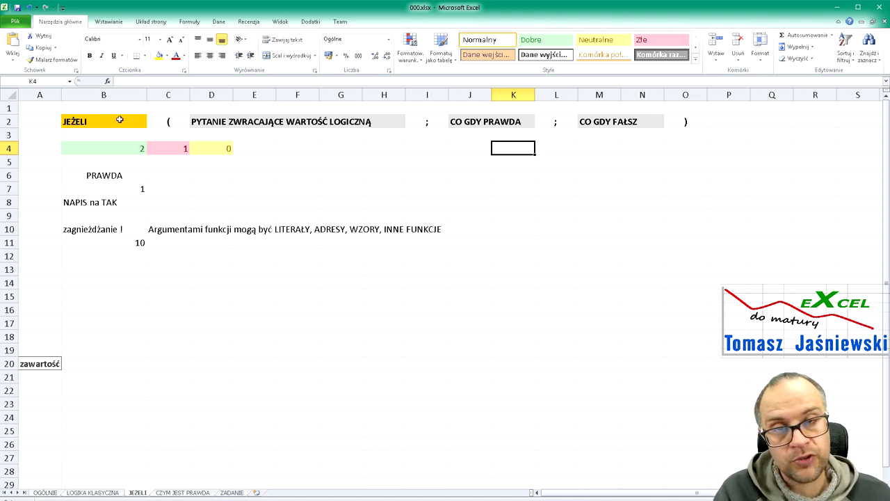
drag(82, 124, 668, 125)
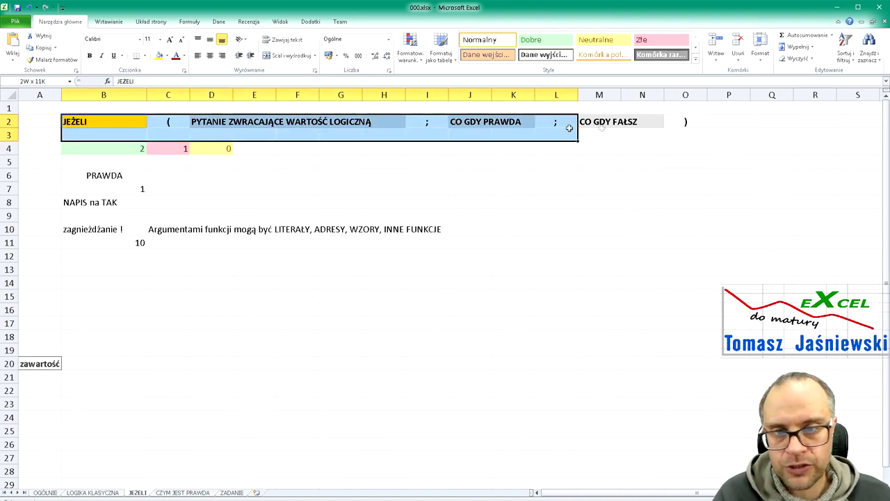
click(634, 125)
click(588, 122)
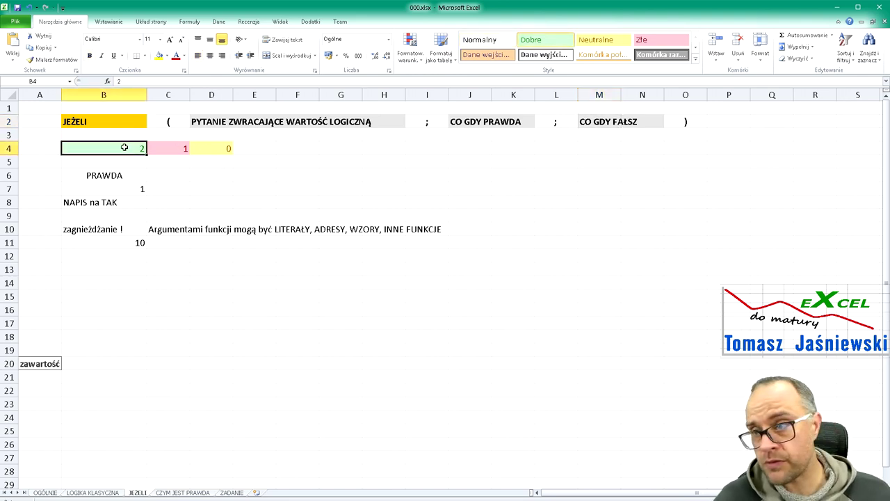
Step: Review B4=2, C4=1, D4=0 and open B6's =JEŻELI(B4>C4;PRAWDA;FAŁSZ) in-cell
click(161, 149)
click(215, 148)
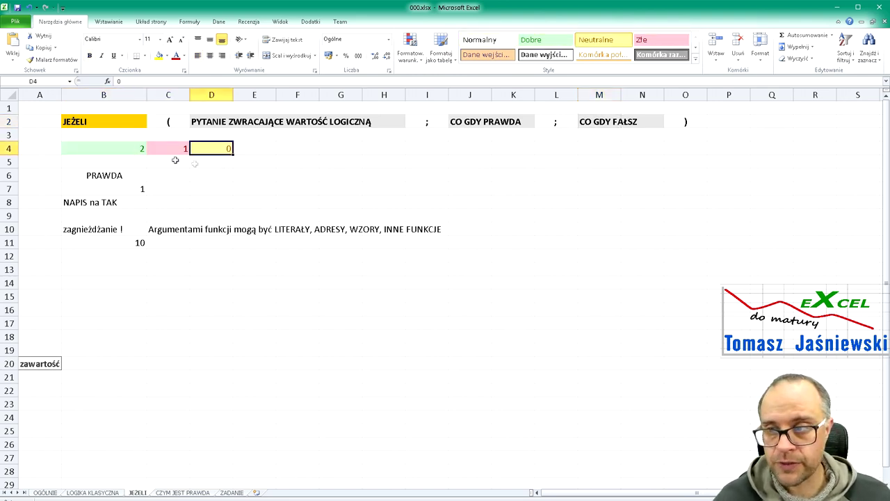
click(124, 155)
click(160, 151)
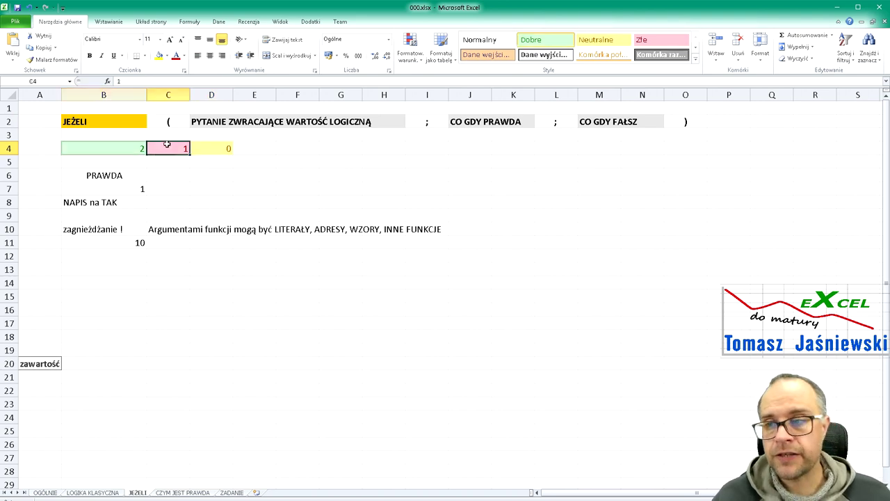
click(219, 147)
click(132, 173)
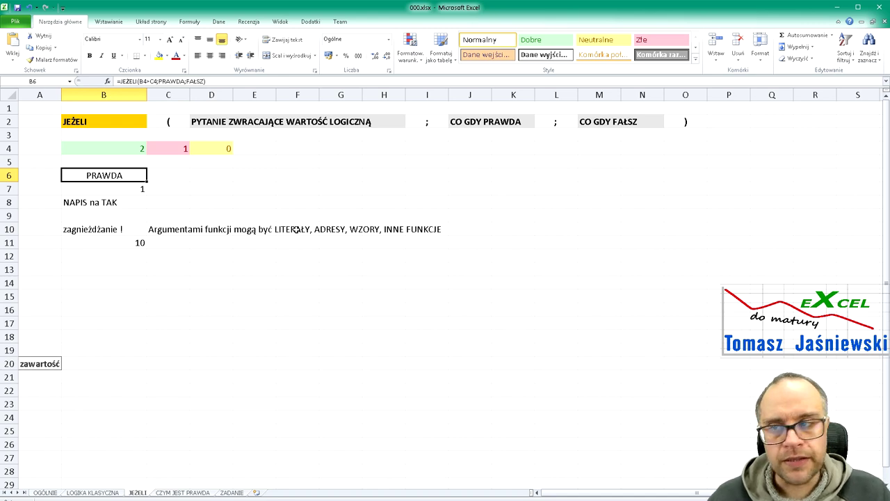
click(125, 147)
click(175, 148)
click(204, 150)
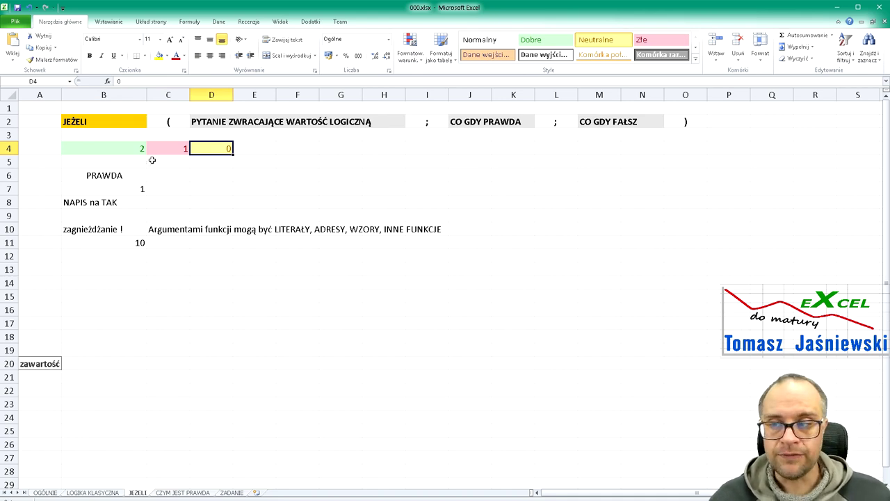
click(131, 174)
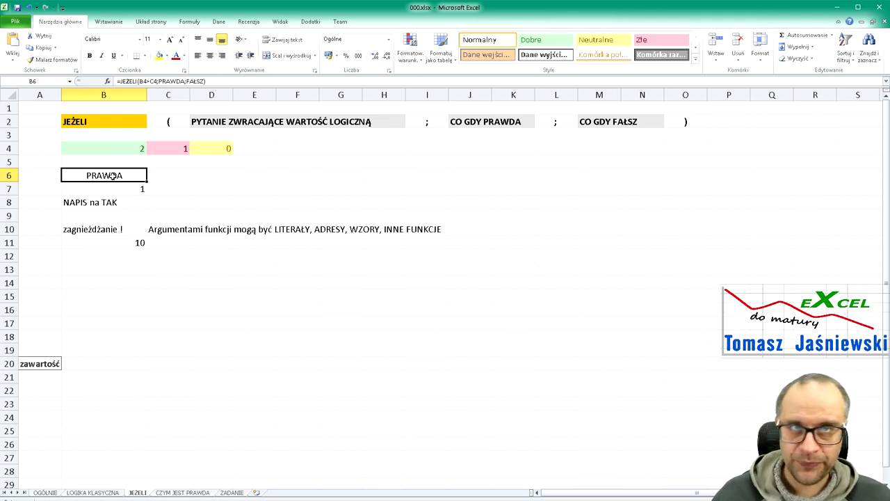
double_click(112, 176)
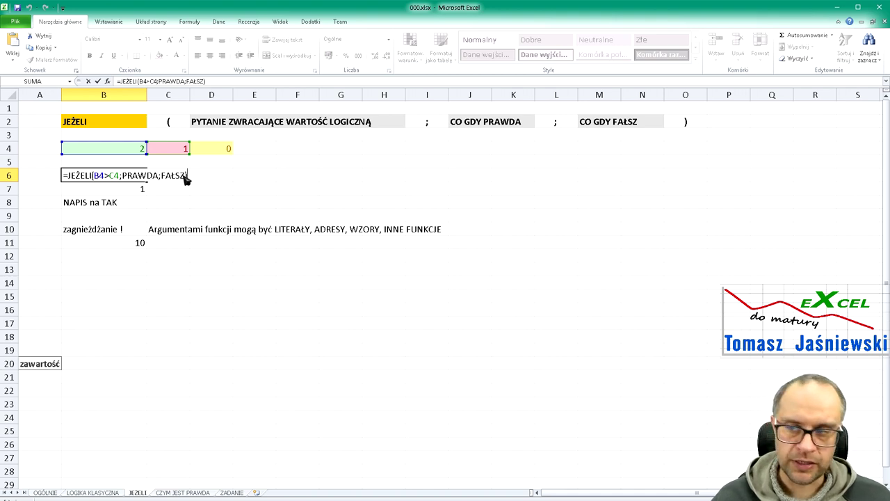
Step: Leave B6 unchanged and change C4 from 1 to 3
key(Return)
key(Up)
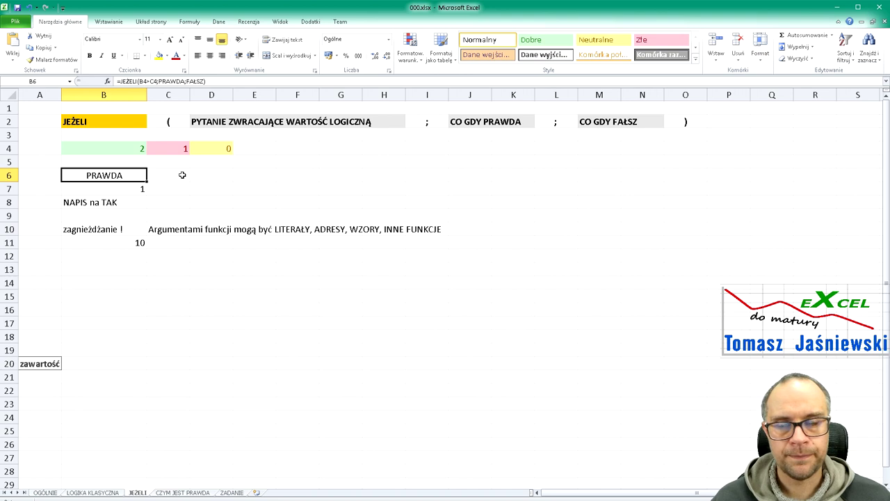
key(Up)
key(Up)
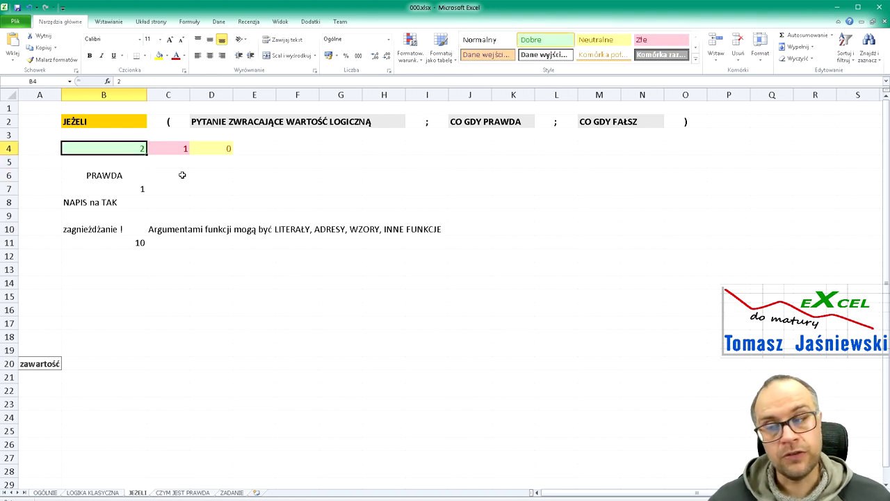
key(Right)
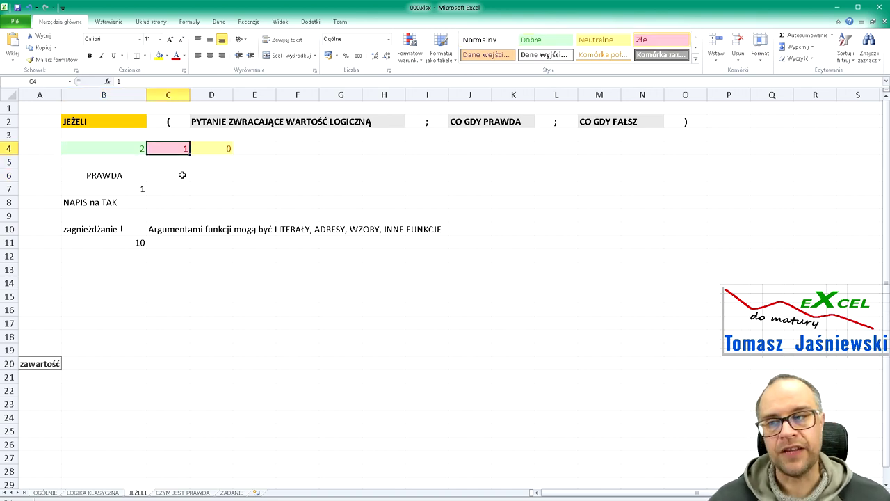
text(3)
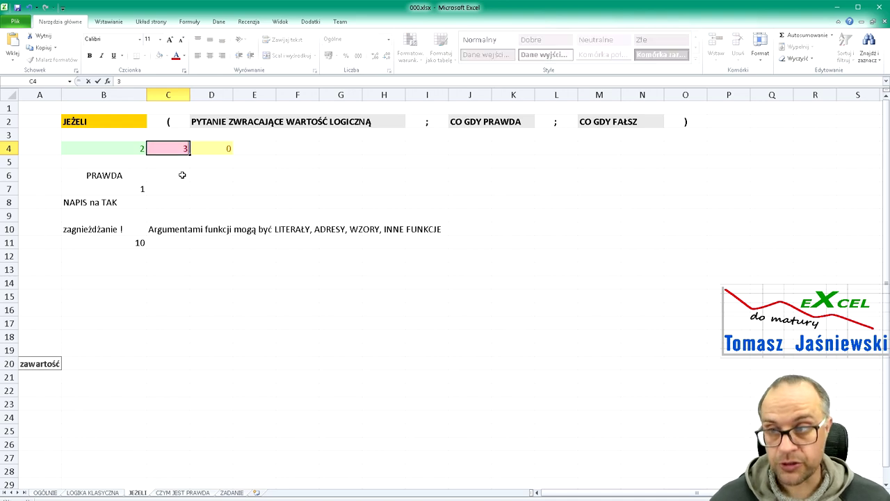
key(Return)
Step: Check that B6 now returns FAŁSZ, since 2 is not greater than 3
key(Left)
key(Down)
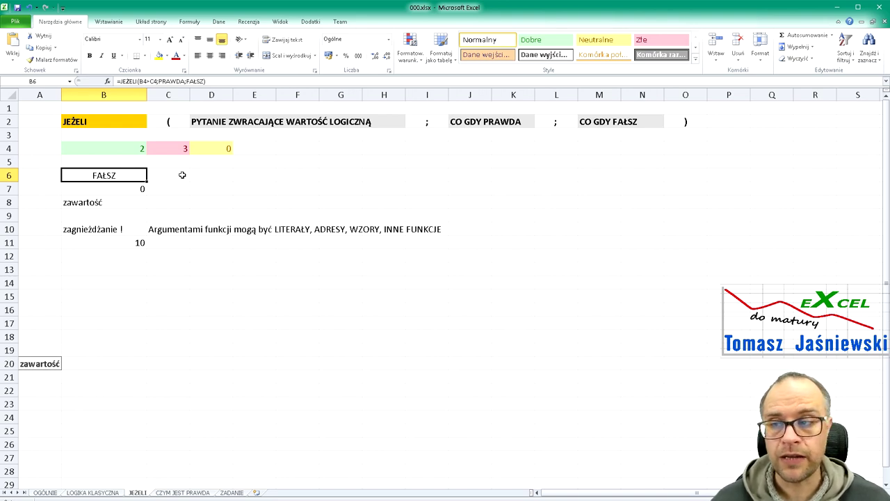
key(Up)
key(Up)
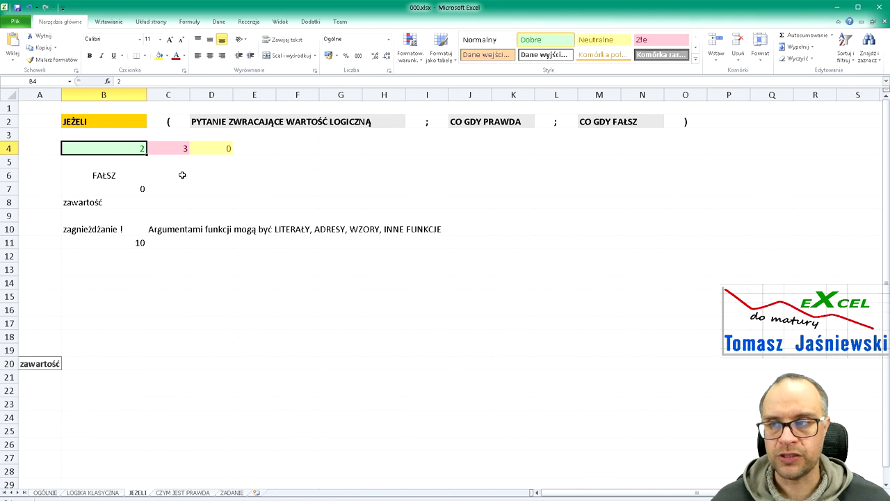
key(Right)
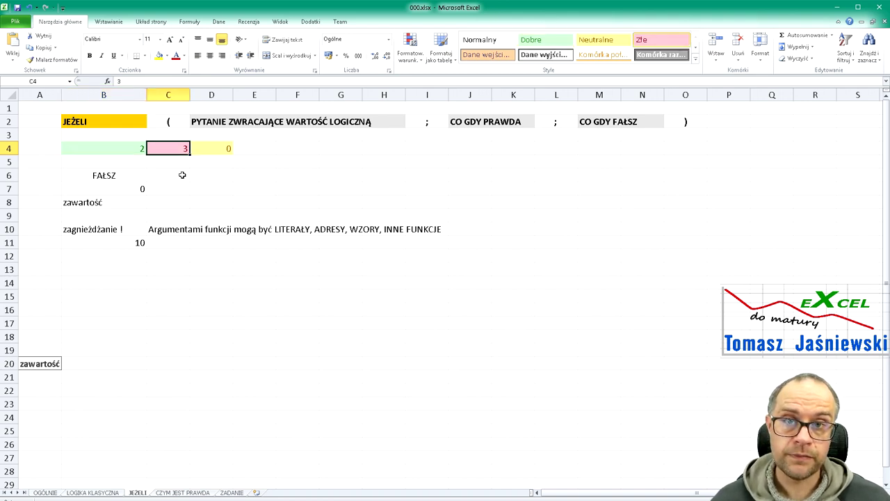
key(Down)
key(Down)
key(Left)
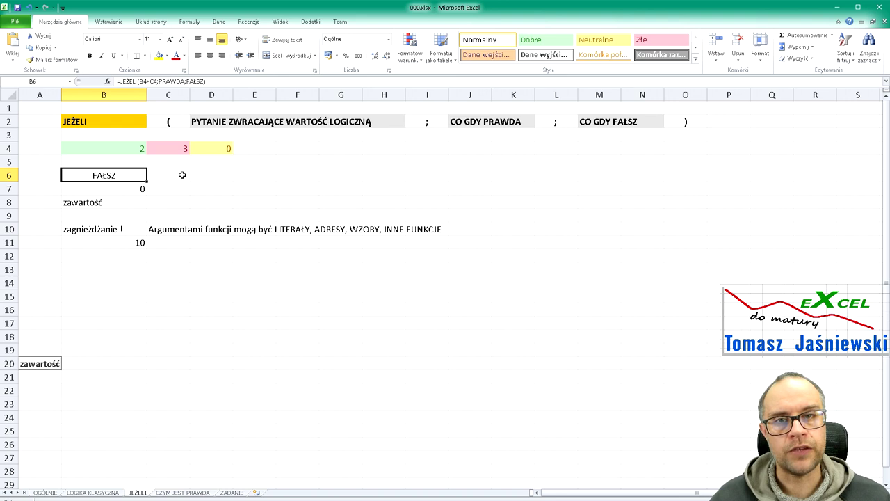
key(ctrl+2)
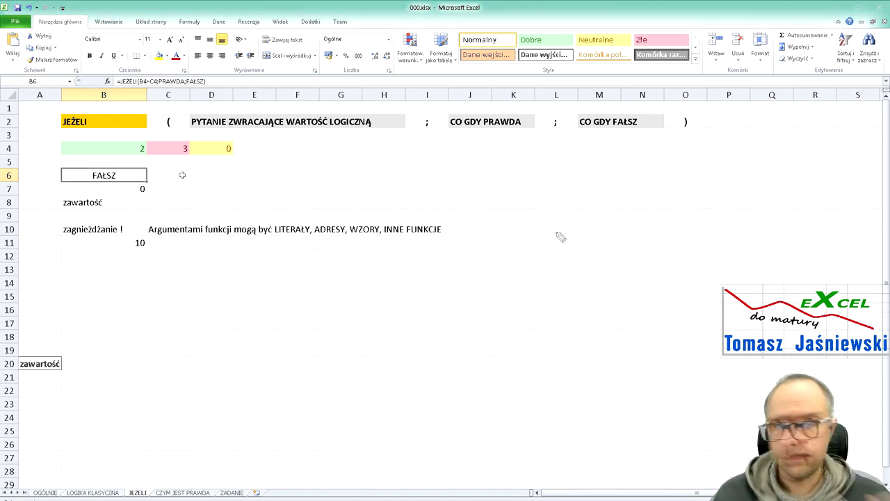
Step: Sketch the IF function box with three branching lines and a question mark
mouse_move(494, 195)
mouse_down()
mouse_move(487, 277)
mouse_move(647, 288)
mouse_move(666, 200)
mouse_move(554, 189)
mouse_move(486, 195)
mouse_move(487, 206)
mouse_up()
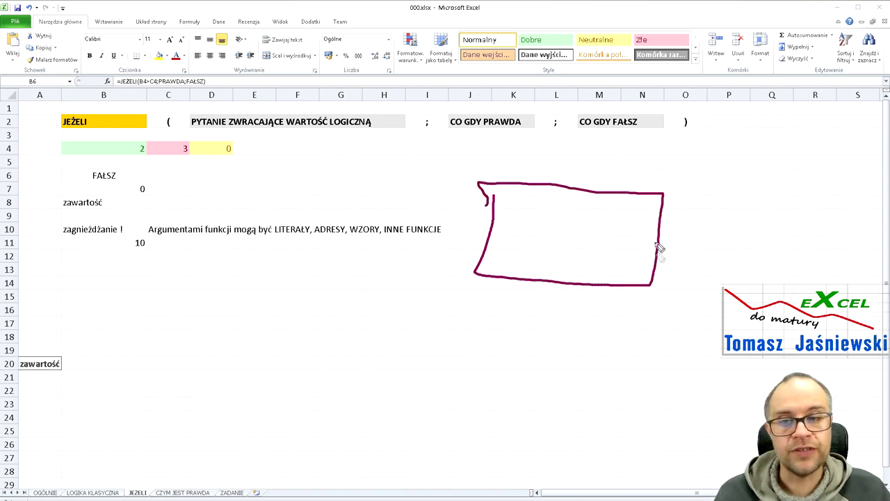
drag(500, 216, 502, 232)
mouse_move(525, 199)
mouse_down()
mouse_move(519, 263)
mouse_move(544, 232)
mouse_up()
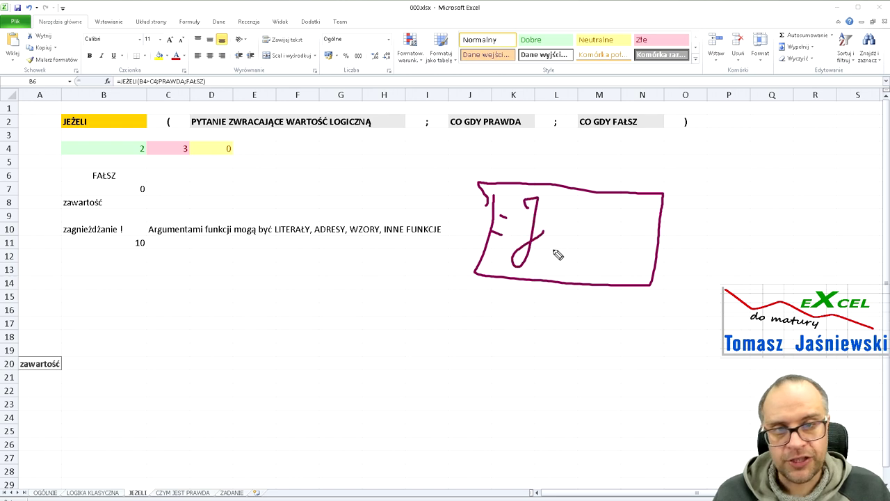
drag(580, 203, 562, 270)
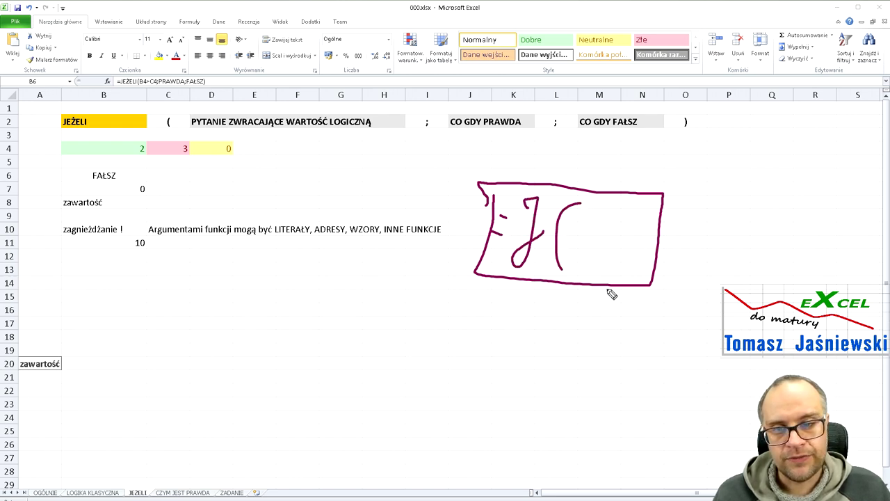
drag(605, 213, 700, 161)
drag(609, 241, 693, 251)
drag(599, 266, 650, 345)
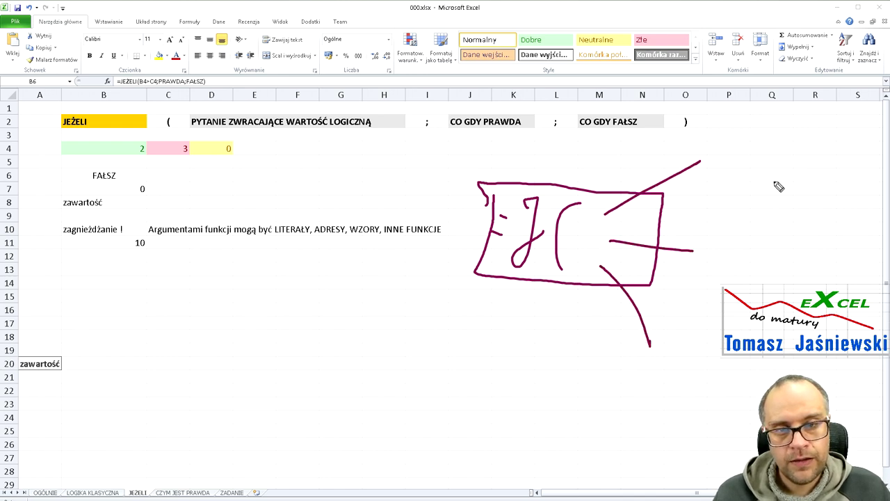
drag(748, 136, 750, 153)
click(746, 173)
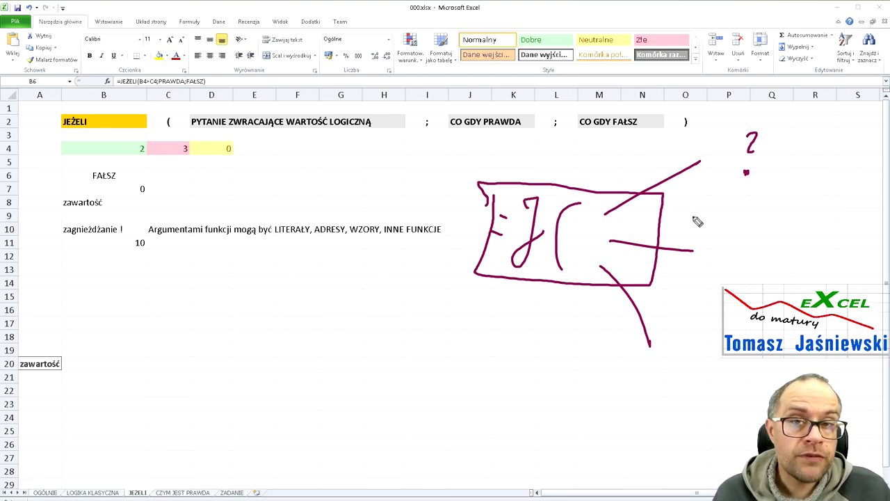
Step: Circle the question, label the true and F outcomes, add result boxes and cross one out
mouse_move(768, 120)
mouse_down()
mouse_move(729, 127)
mouse_move(744, 108)
mouse_up()
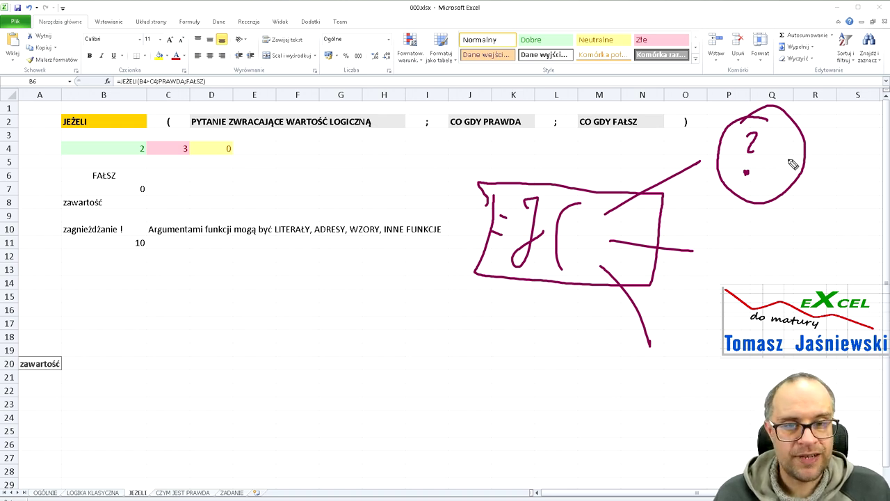
drag(786, 187, 793, 167)
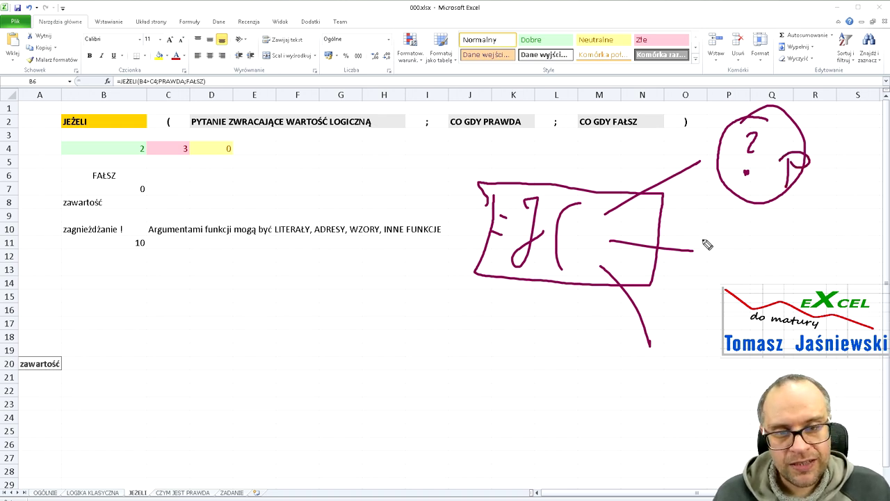
drag(701, 240, 698, 252)
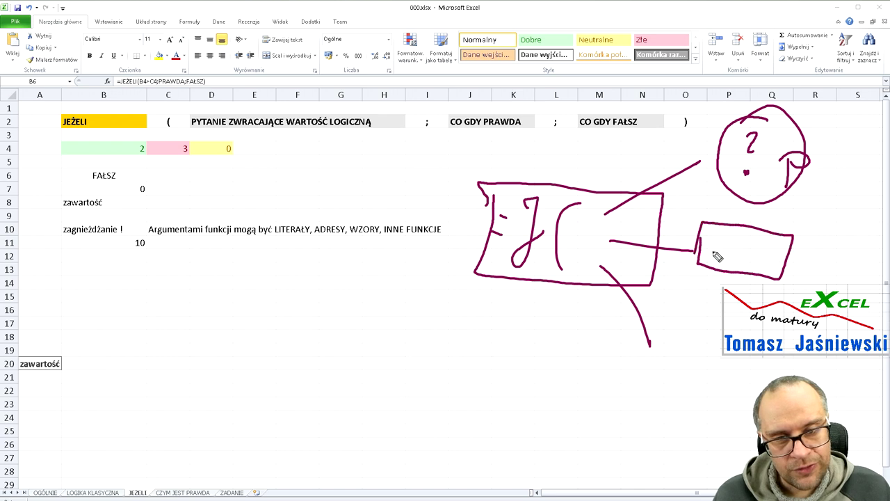
mouse_move(614, 216)
mouse_down()
mouse_move(590, 246)
mouse_move(616, 245)
mouse_move(592, 272)
mouse_up()
drag(780, 139, 809, 200)
mouse_move(851, 161)
mouse_down()
mouse_move(845, 196)
mouse_move(863, 166)
mouse_move(858, 180)
mouse_up()
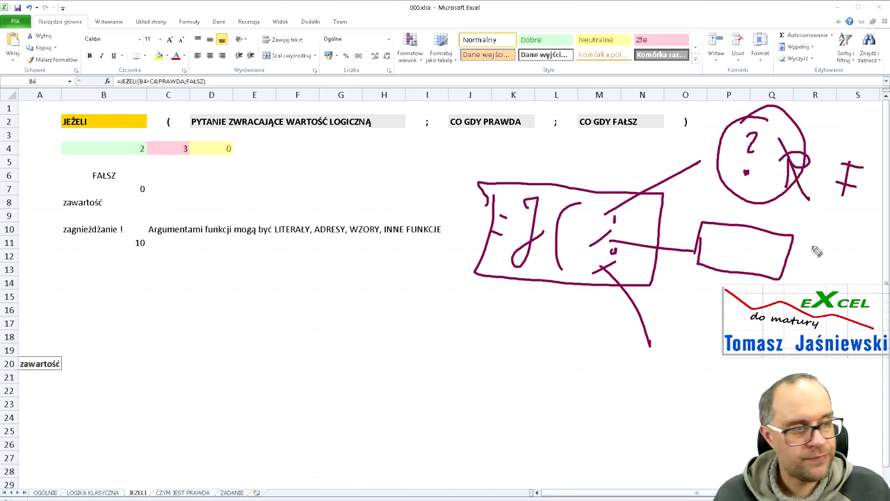
mouse_move(630, 323)
mouse_down()
mouse_move(699, 371)
mouse_move(647, 330)
mouse_up()
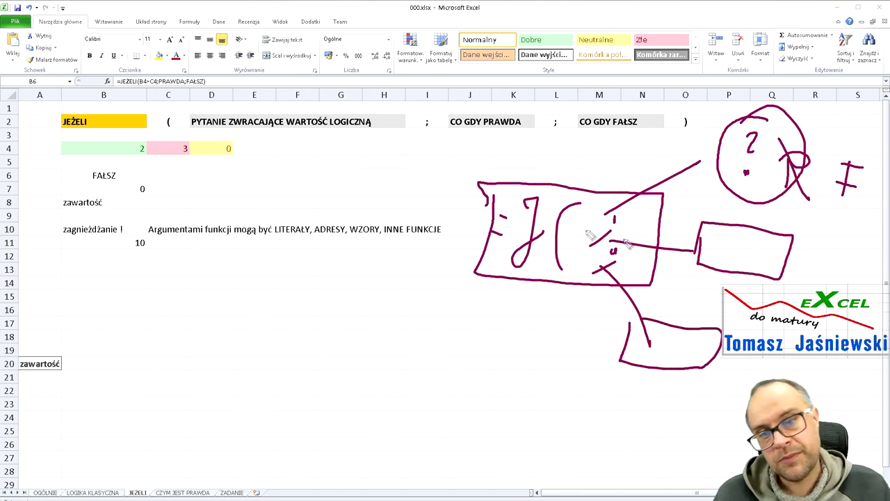
drag(724, 208, 723, 205)
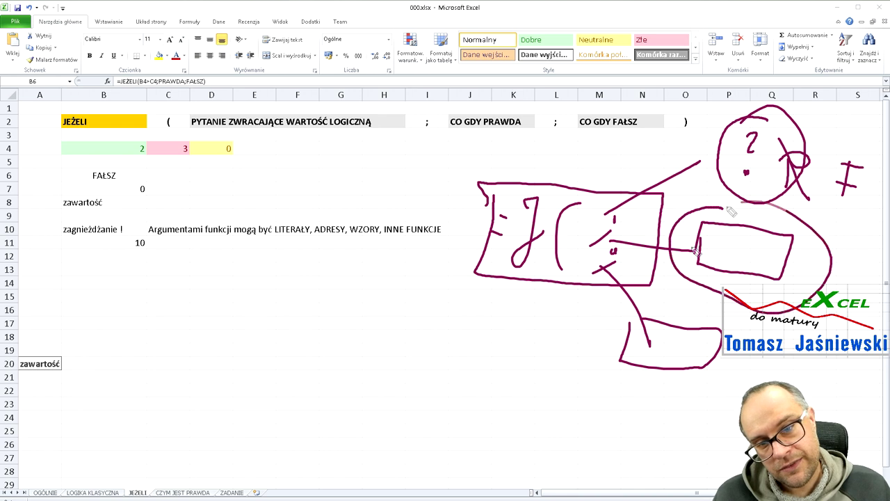
drag(637, 303, 717, 361)
drag(713, 314, 589, 398)
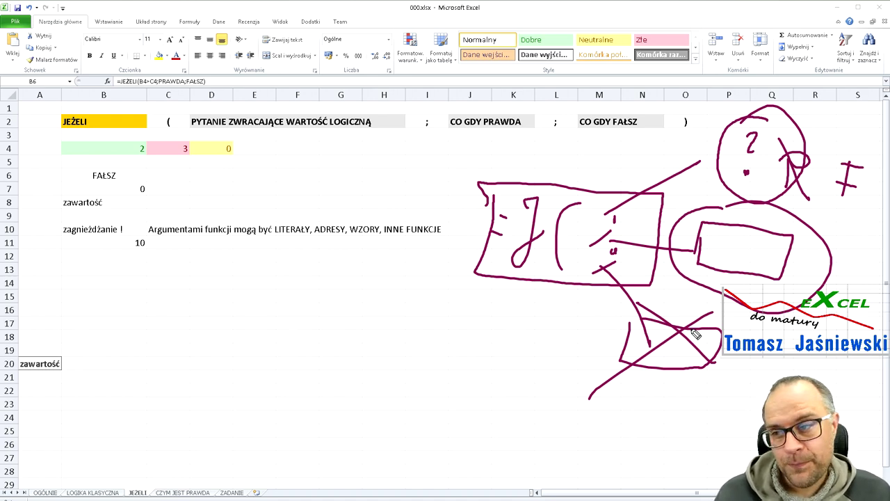
click(122, 190)
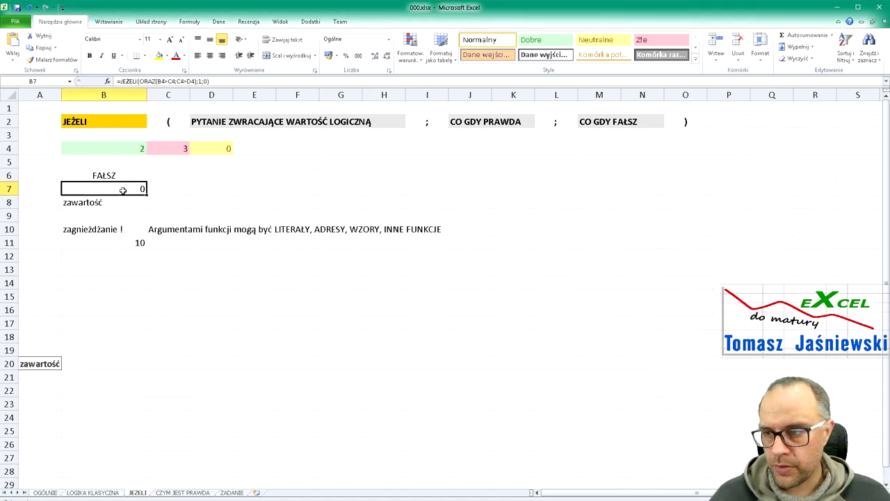
double_click(123, 190)
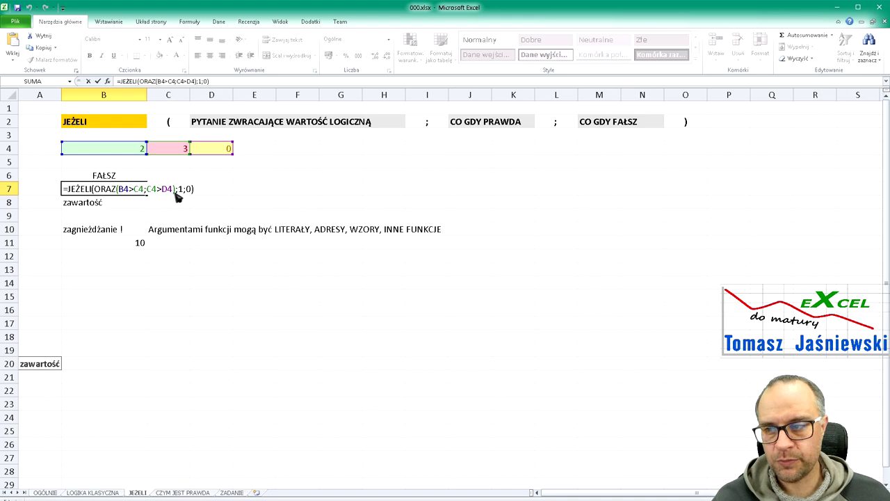
drag(178, 196, 95, 194)
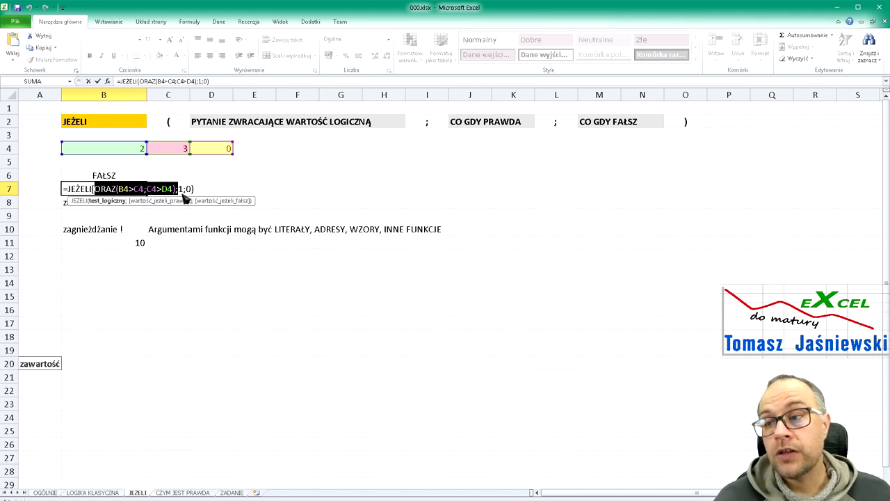
click(184, 195)
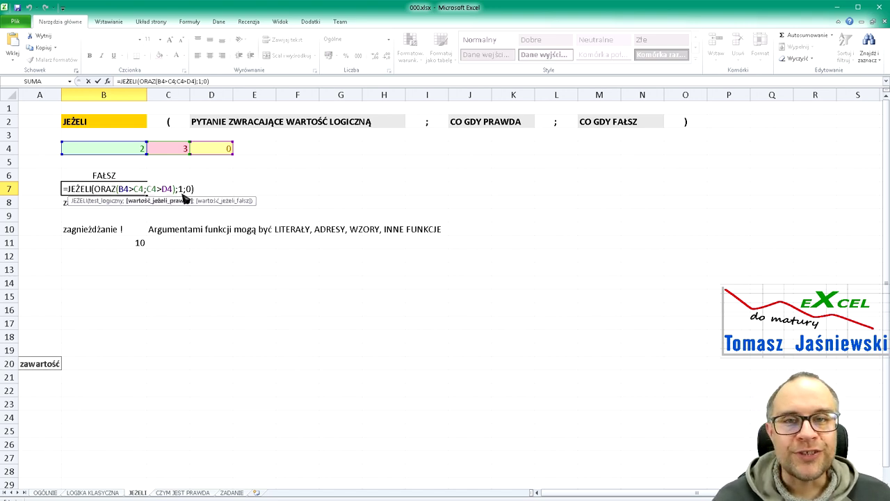
key(Return)
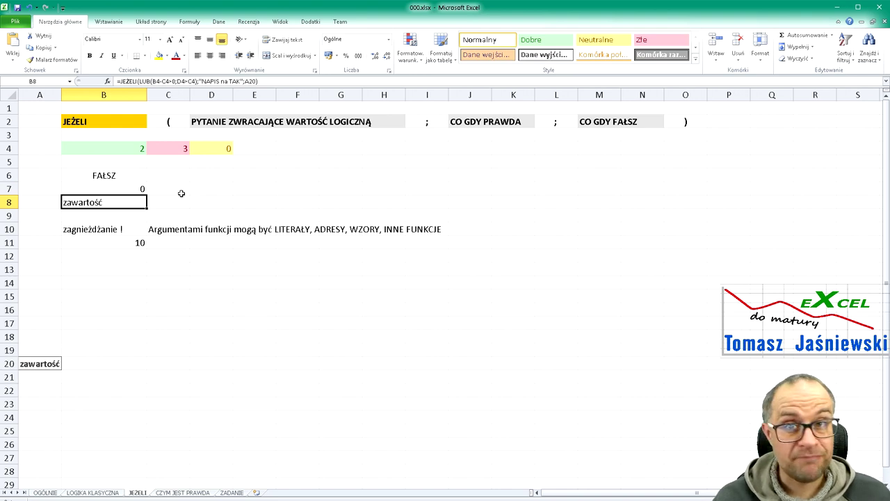
key(Up)
key(F2)
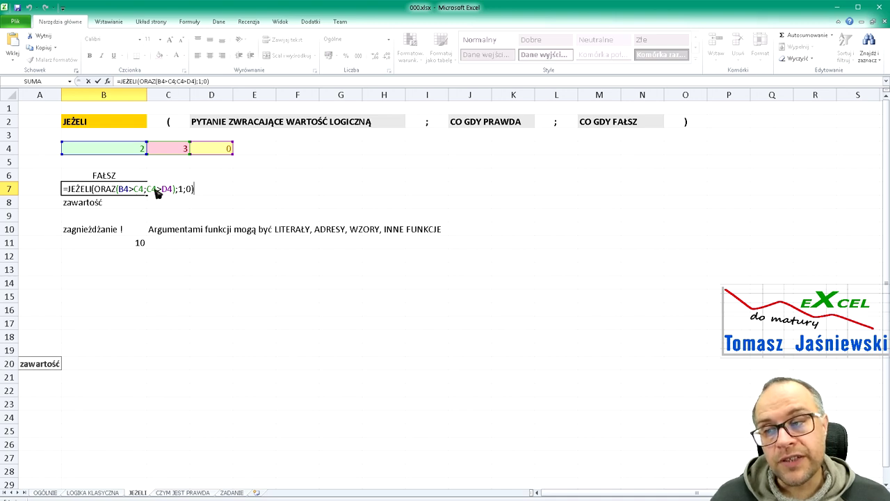
Step: Highlight the ORAZ condition and false value 0 in B7's formula, then set C4 to 1
drag(94, 189, 178, 196)
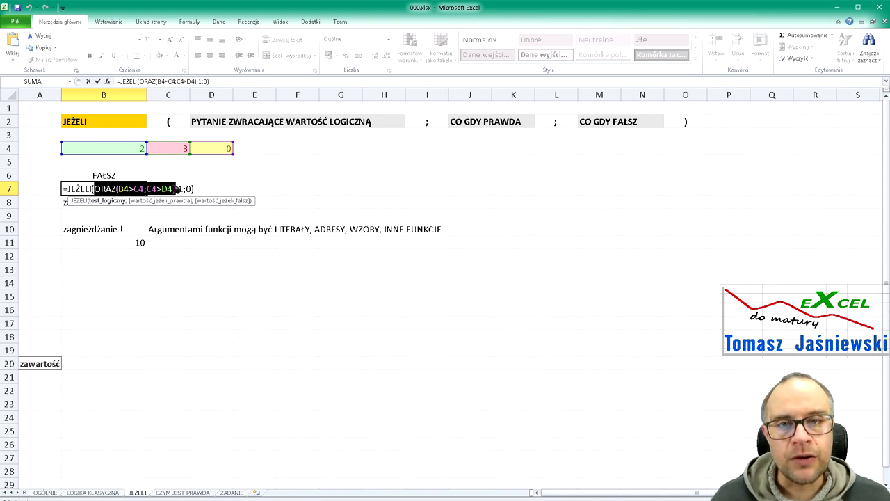
double_click(187, 188)
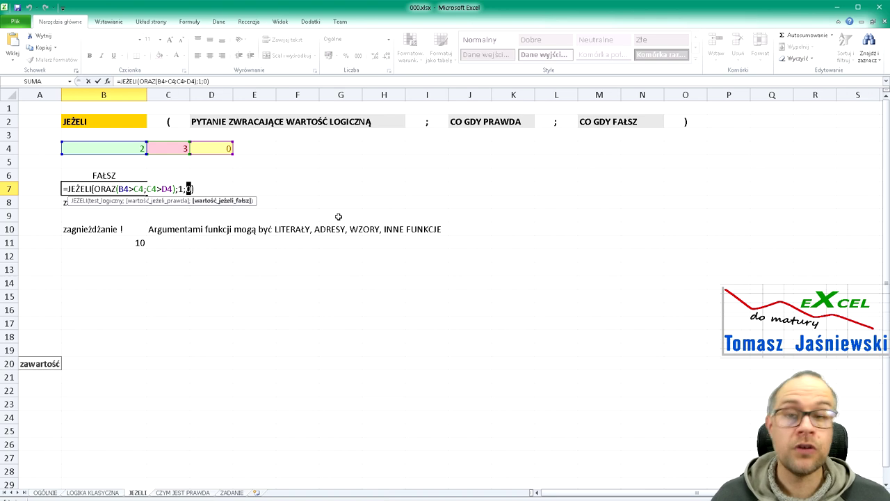
key(Escape)
key(Up)
Step: Mark the numbers B4 to D4, check B7 now returns 1, and open B8's formula
key(Up)
key(Up)
key(Right)
text(1)
key(Return)
key(Down)
key(Left)
key(Down)
key(Up)
key(Up)
key(Up)
key(shift+Right)
key(shift+Left)
key(shift+Right)
key(shift+Right)
key(Left)
key(Right)
key(Right)
key(Down)
key(Down)
key(Down)
key(Left)
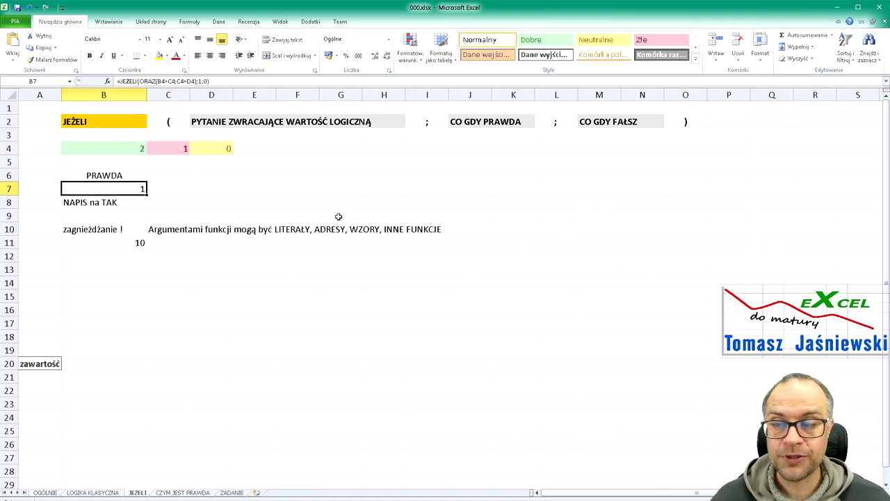
key(Down)
key(F2)
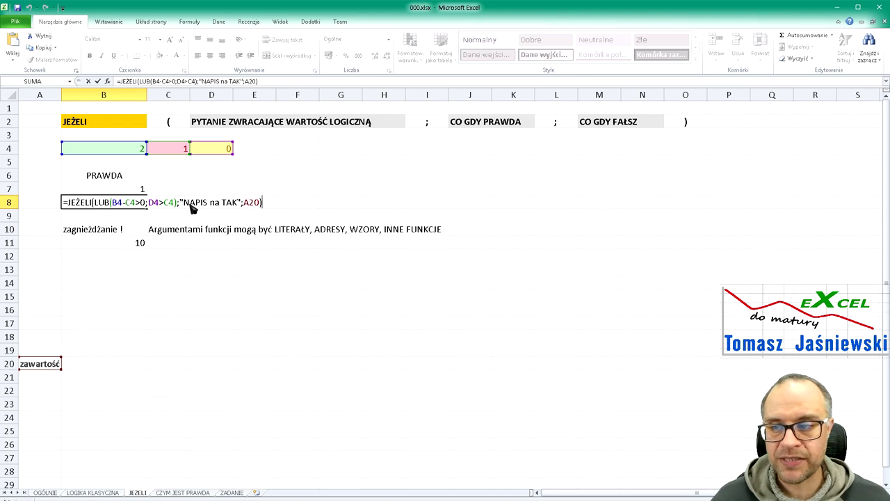
Step: Review B8's formula, highlighting its NAPIS na TAK argument and the A20 reference, without changing it
drag(181, 203, 242, 202)
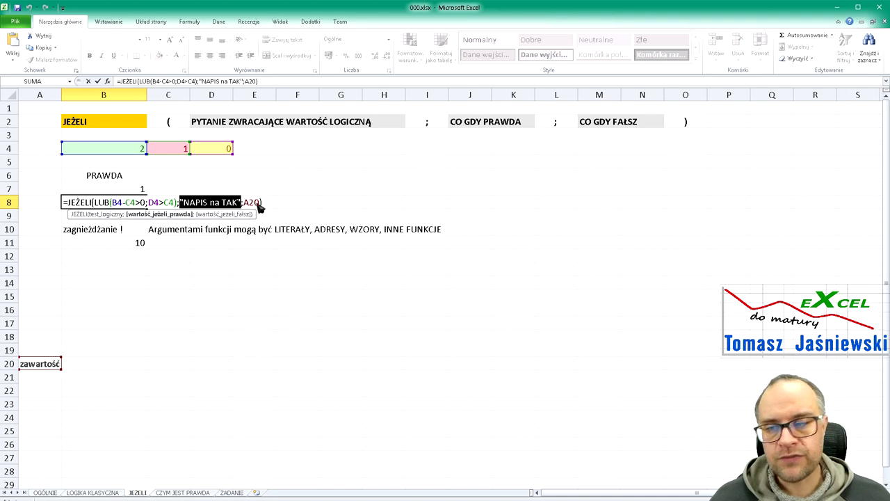
key(ctrl+Return)
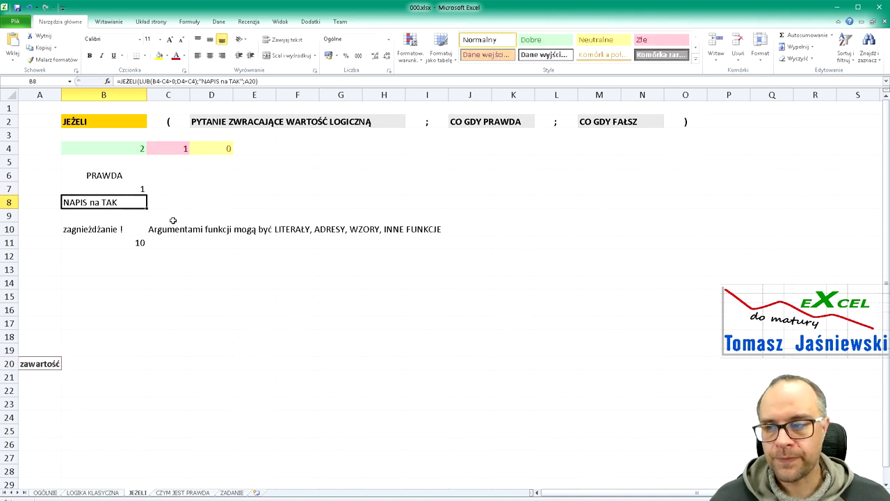
key(F2)
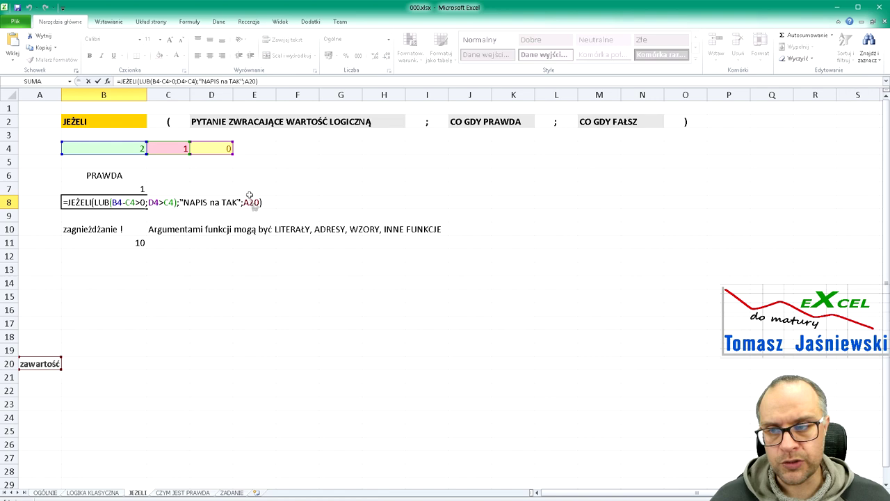
key(ctrl+Return)
click(60, 363)
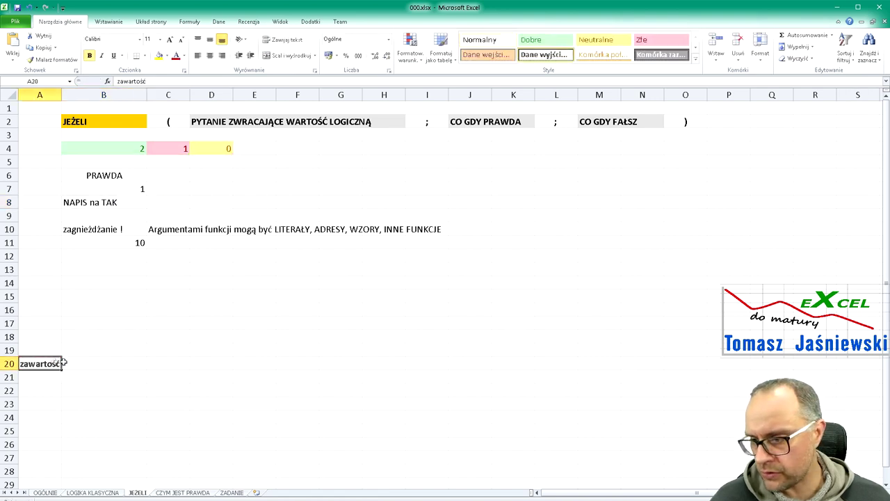
click(123, 206)
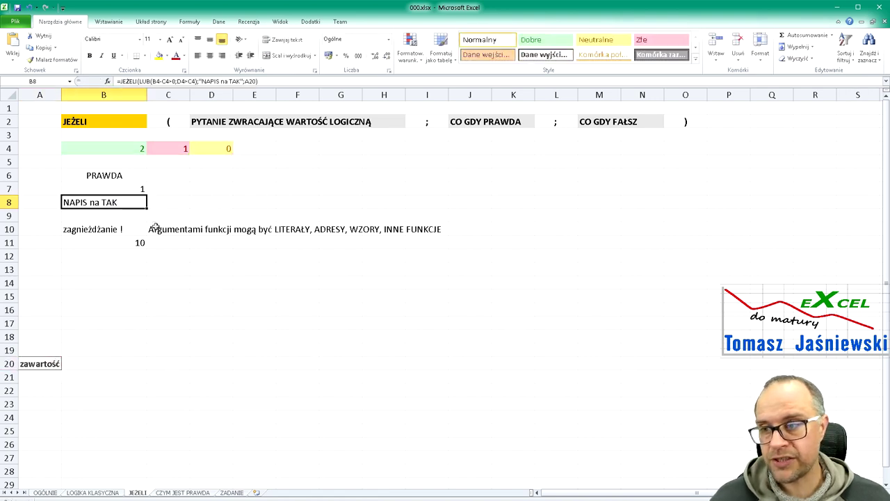
key(F2)
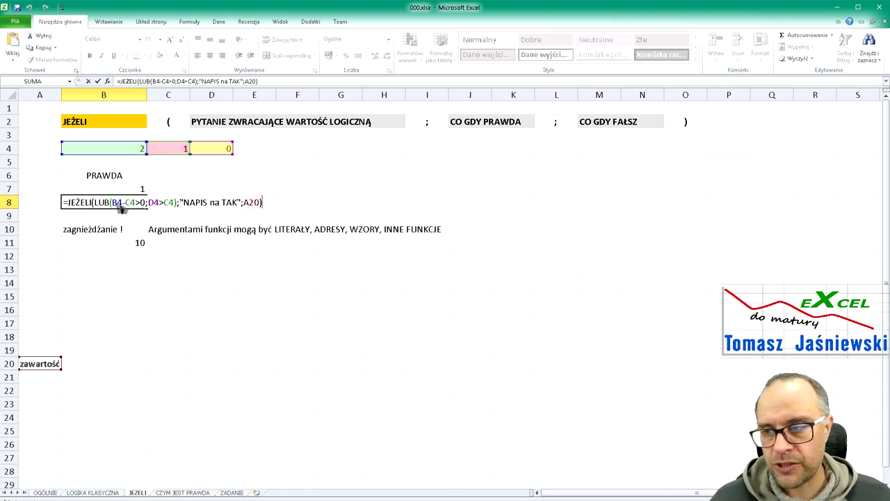
key(Return)
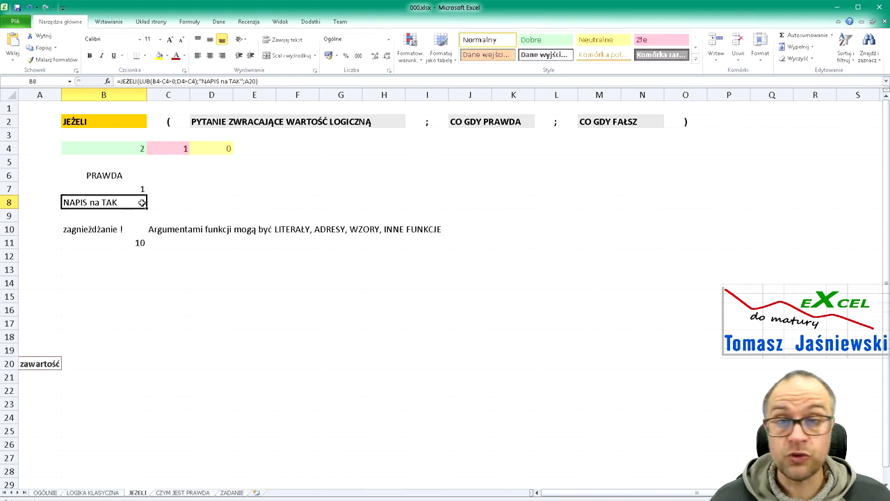
Step: Set C4 back to 3
click(173, 149)
text(3)
key(Return)
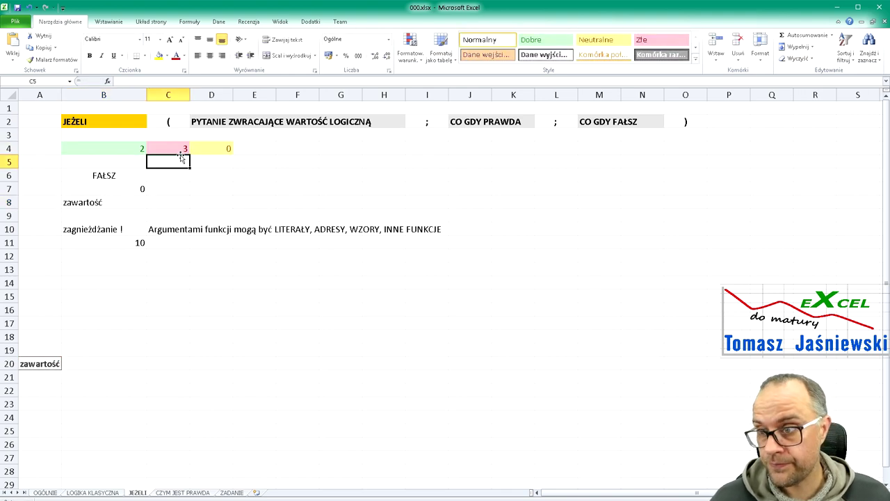
double_click(126, 202)
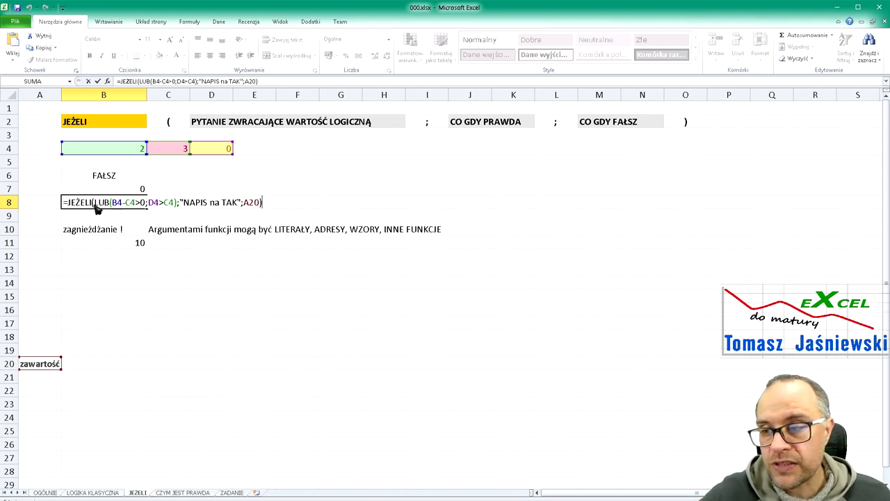
drag(94, 204, 174, 204)
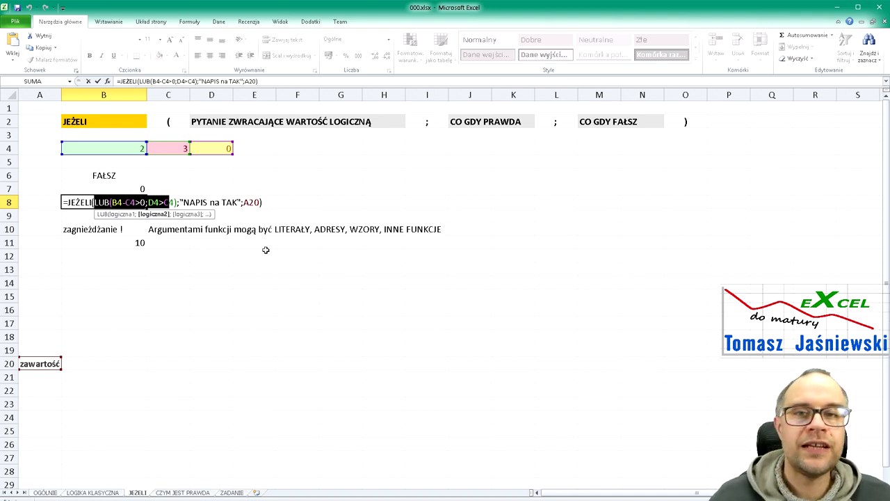
key(Return)
click(49, 363)
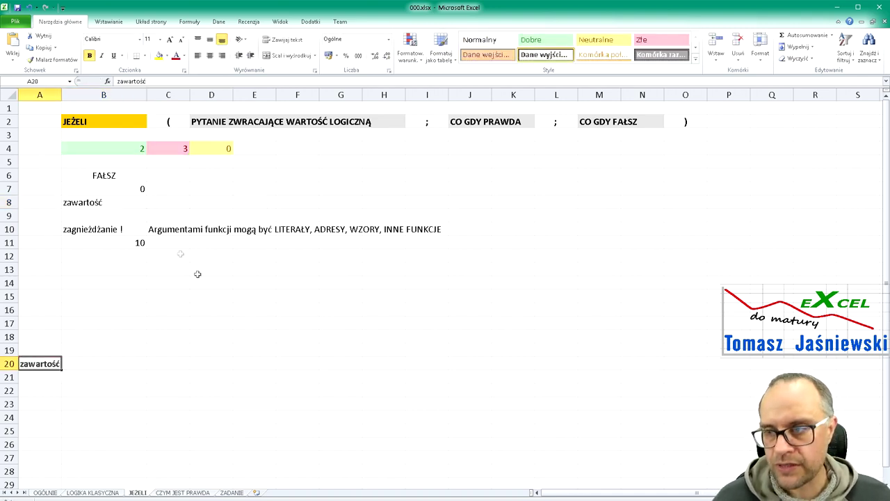
click(137, 201)
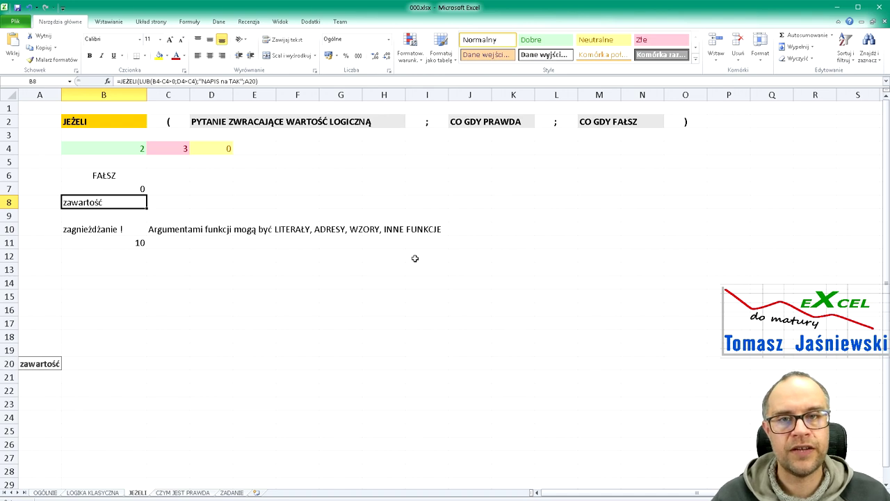
key(Down)
key(Down)
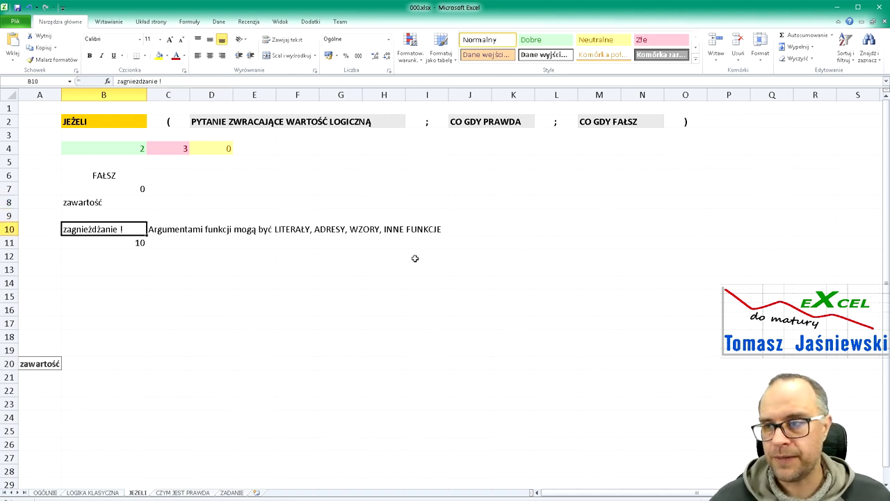
key(Down)
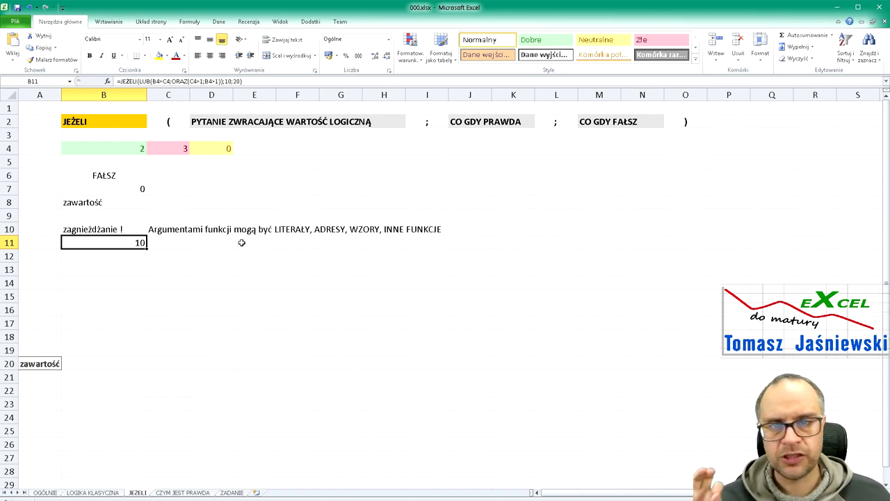
click(167, 228)
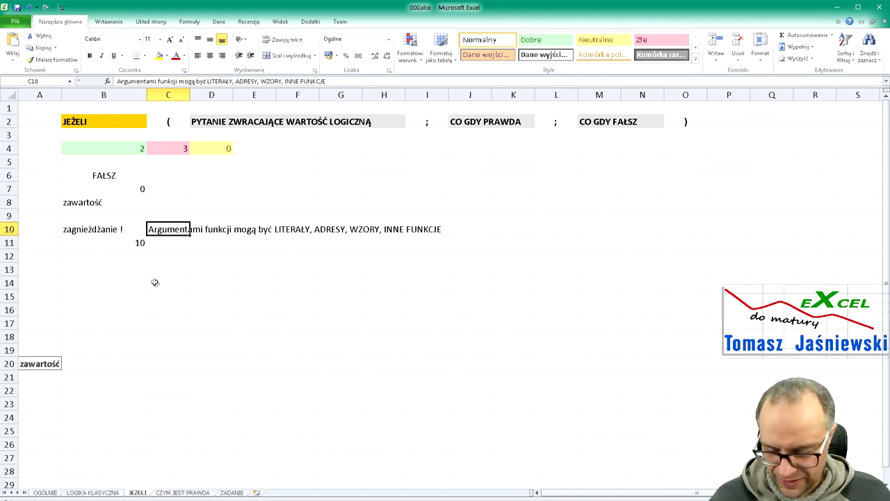
click(136, 243)
key(F2)
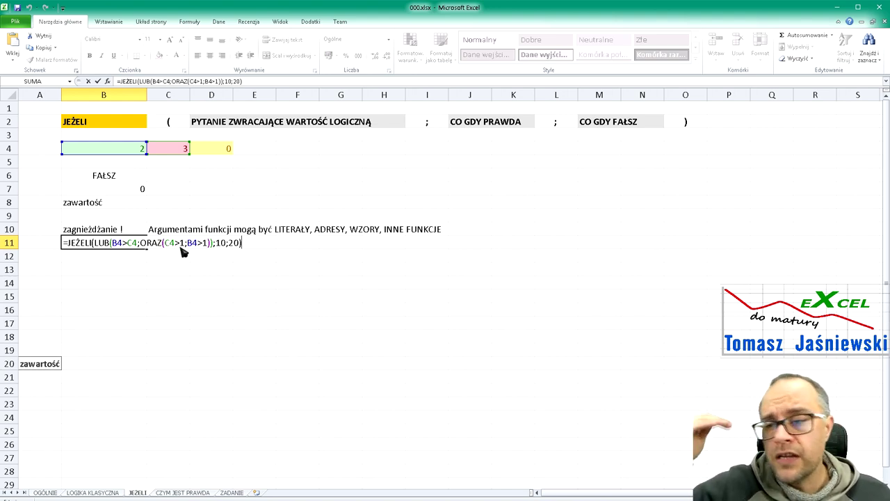
key(ctrl+Return)
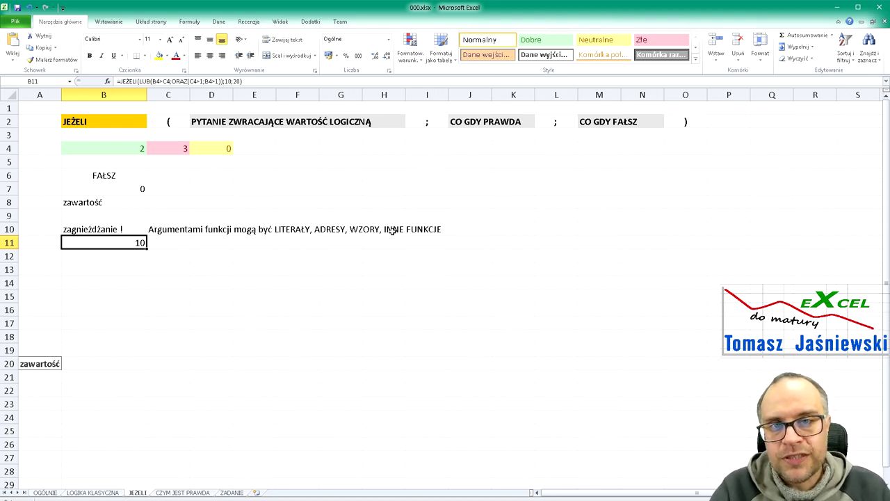
key(F2)
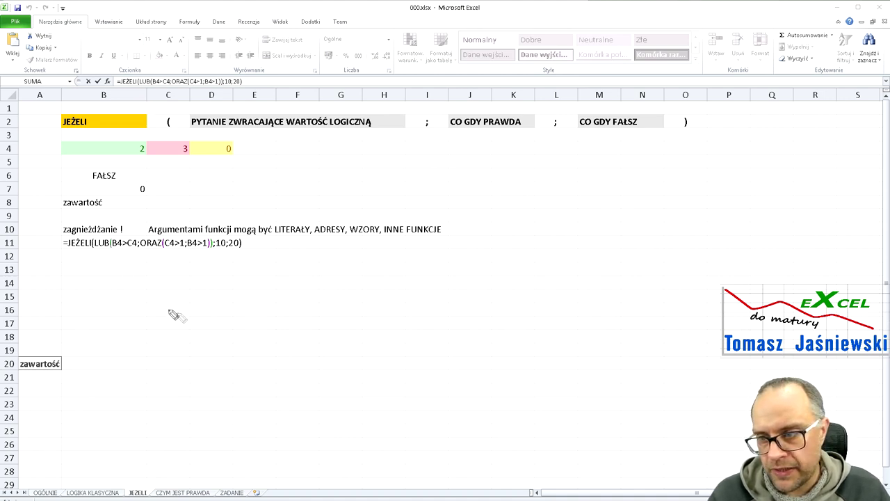
Step: Handwrite the condition B4 > C4 lub (C4>1 ; B4>1) below the table
drag(194, 295, 200, 320)
mouse_move(226, 293)
mouse_down()
mouse_move(237, 320)
mouse_move(251, 319)
mouse_up()
mouse_move(299, 294)
mouse_down()
mouse_move(300, 317)
mouse_move(330, 301)
mouse_up()
drag(328, 287, 329, 320)
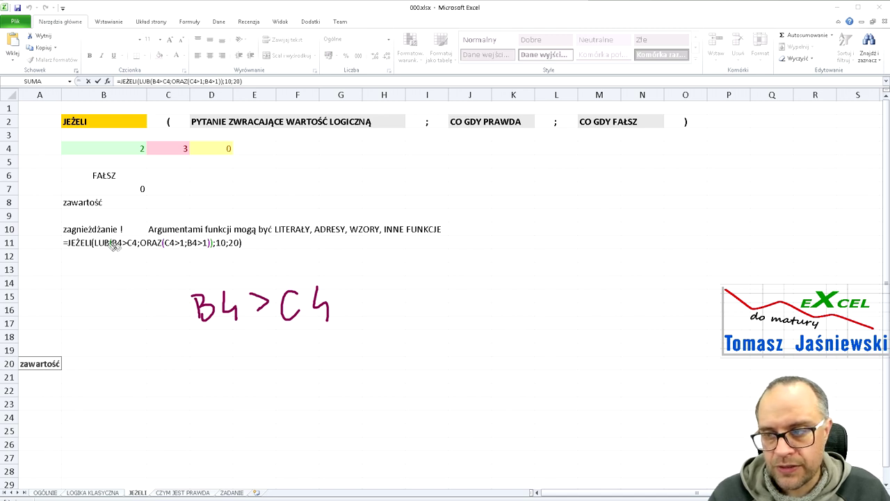
mouse_move(414, 285)
mouse_down()
mouse_move(429, 313)
mouse_move(445, 315)
mouse_up()
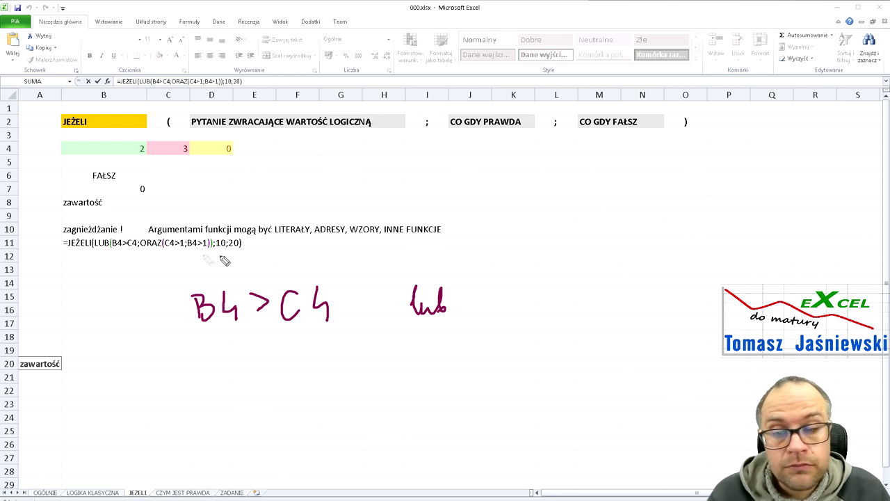
drag(500, 277, 489, 326)
drag(745, 271, 735, 333)
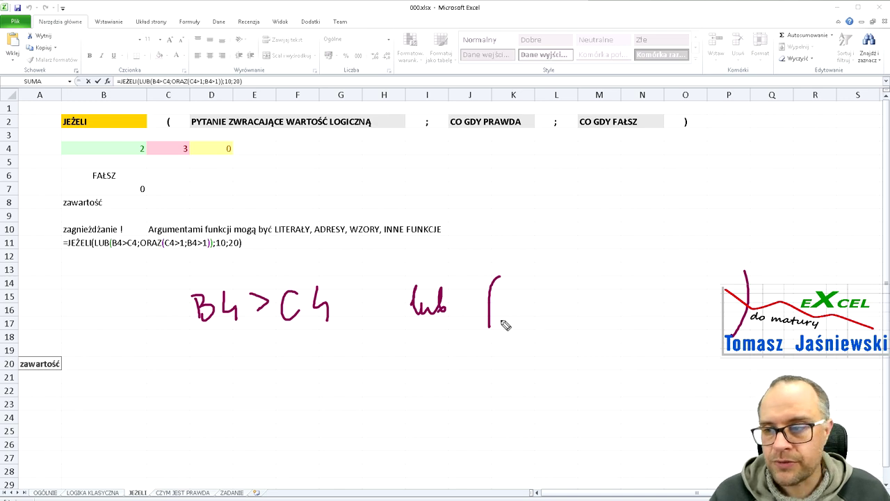
drag(620, 309, 625, 318)
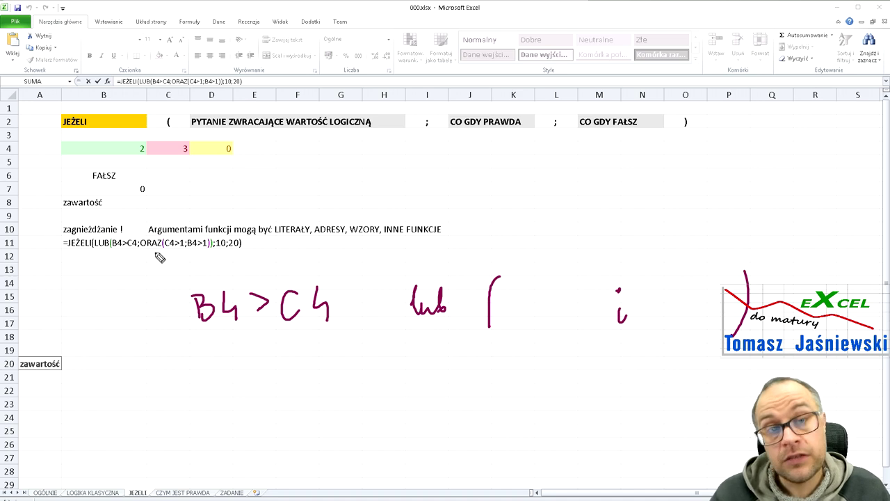
mouse_move(510, 285)
mouse_down()
mouse_move(503, 310)
mouse_move(571, 305)
mouse_up()
mouse_move(654, 286)
mouse_down()
mouse_move(652, 310)
mouse_move(657, 299)
mouse_move(653, 311)
mouse_move(689, 300)
mouse_up()
click(678, 285)
mouse_move(686, 290)
mouse_down()
mouse_move(684, 307)
mouse_move(694, 301)
mouse_up()
drag(712, 298, 730, 314)
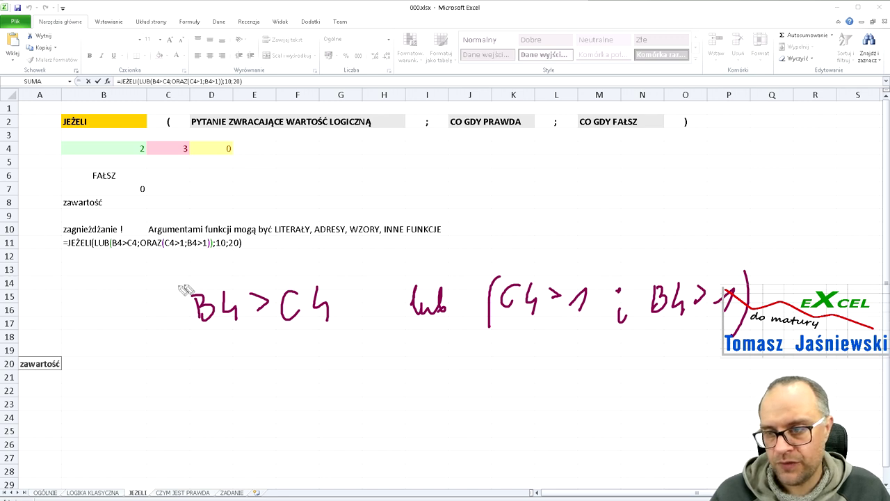
Step: Circle the B4>C4 and C4>1 ; B4>1 conditions, underline lub and the note, circle ;10
mouse_move(200, 272)
mouse_down()
mouse_move(183, 286)
mouse_move(203, 269)
mouse_up()
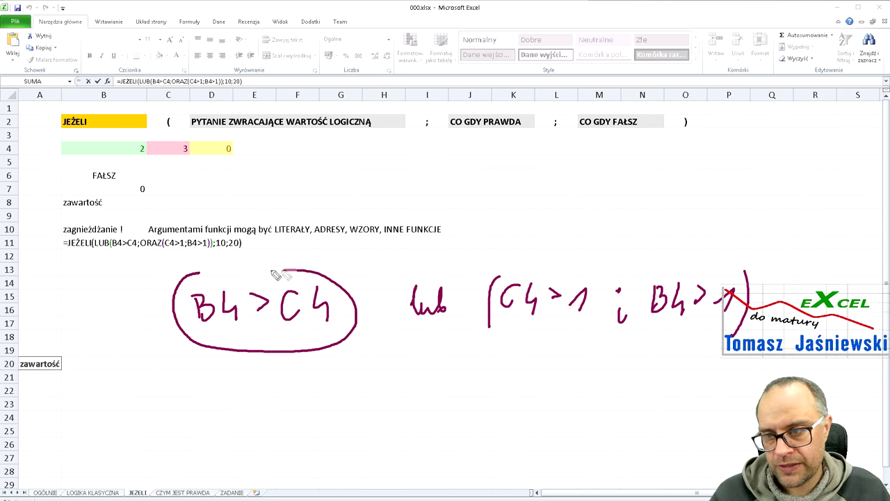
drag(403, 323, 450, 329)
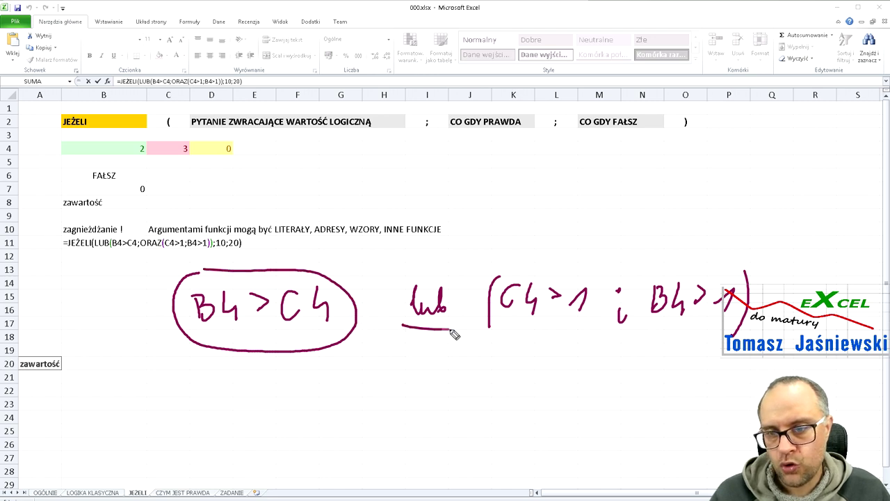
drag(547, 263, 764, 299)
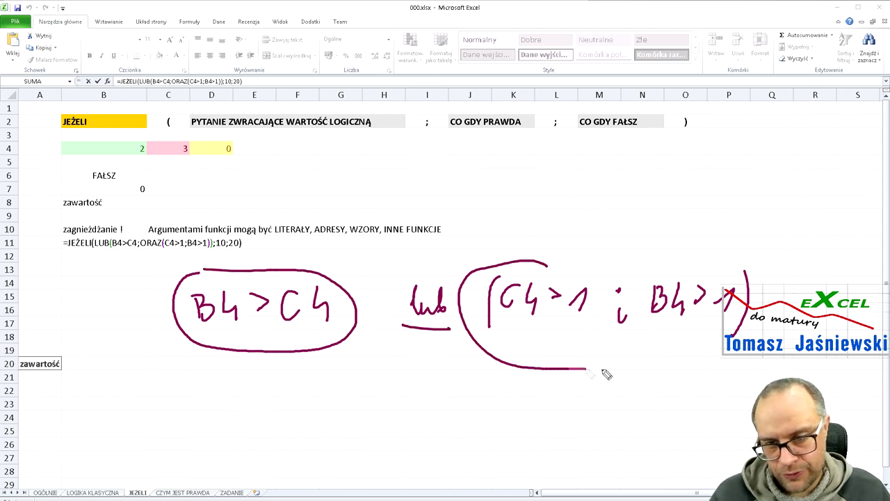
drag(767, 301, 503, 254)
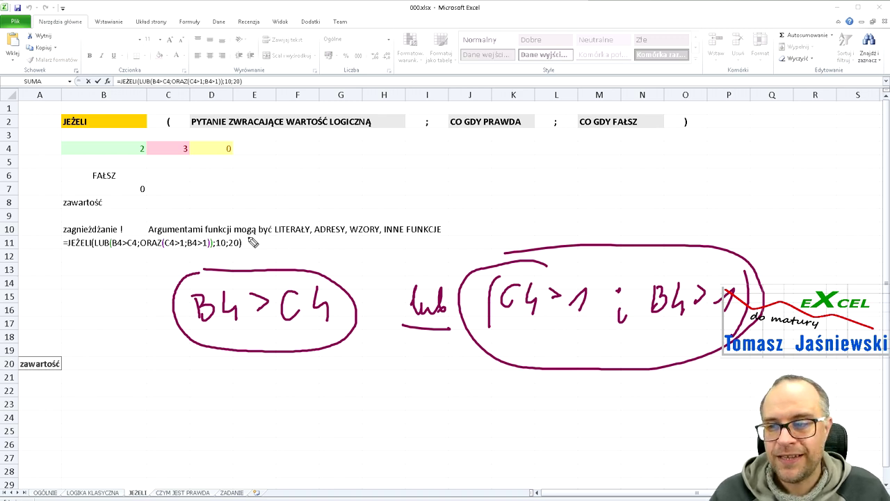
drag(148, 356, 645, 370)
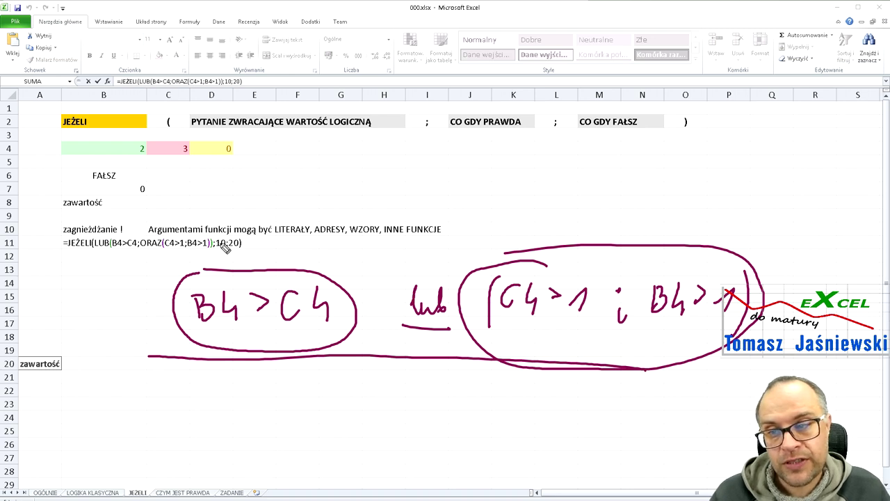
drag(229, 234, 212, 253)
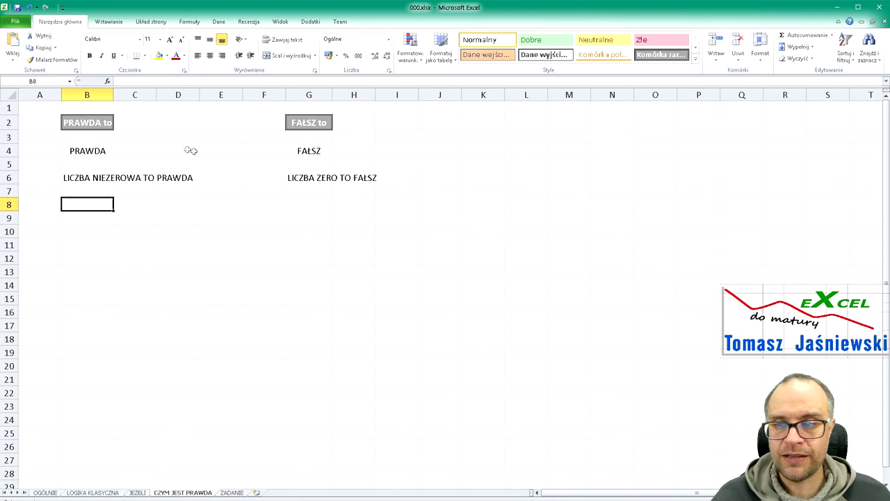
Step: Point out the PRAWDA and FAŁSZ cells and the notes that nonzero is true, zero false
click(297, 152)
click(77, 148)
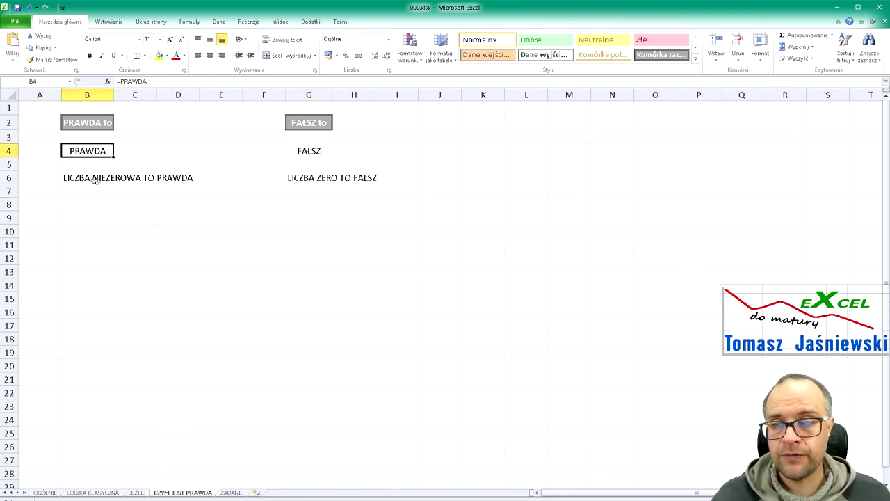
click(288, 179)
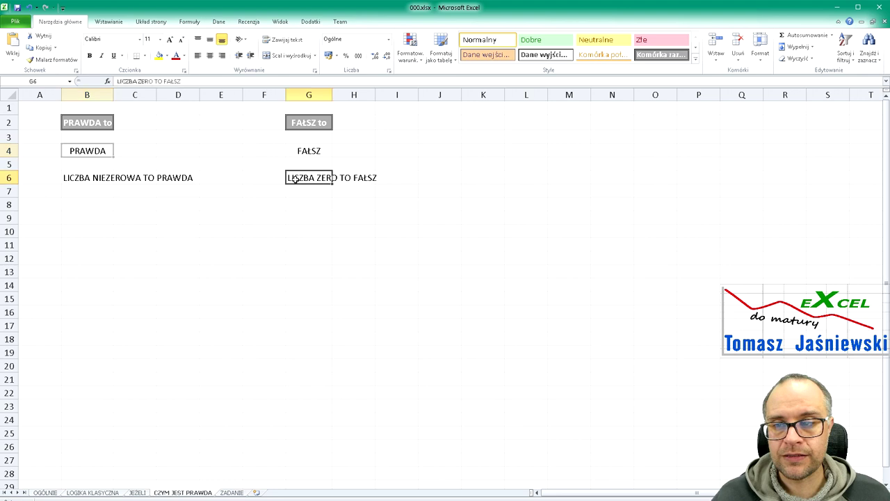
click(70, 175)
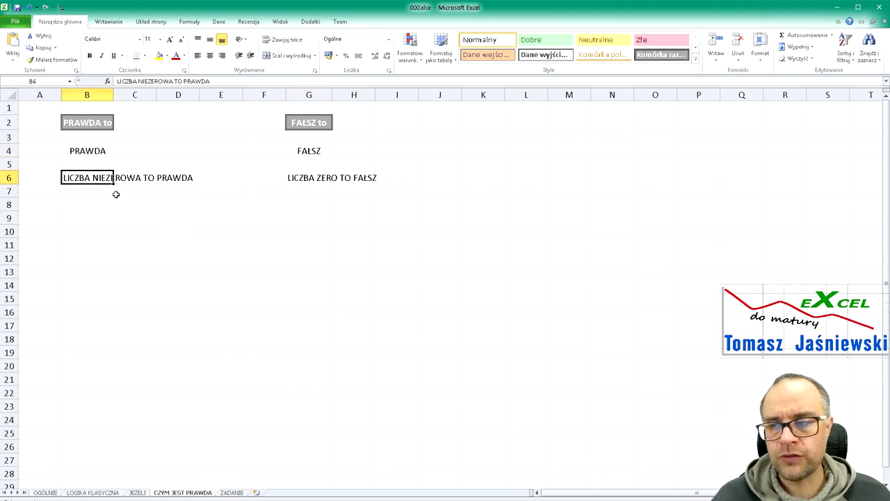
Step: Enter =JEŻELI(100;1;0) in C8, returning 1, and display its formula
click(138, 204)
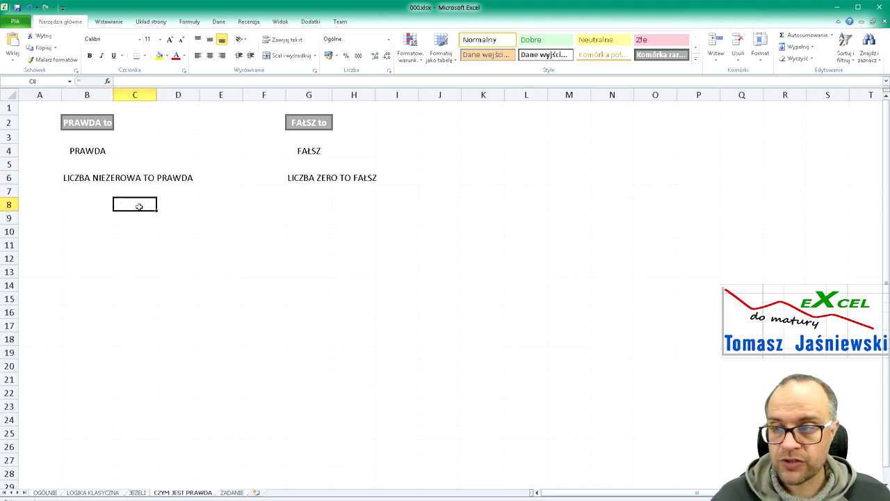
text(=JEŻELI()
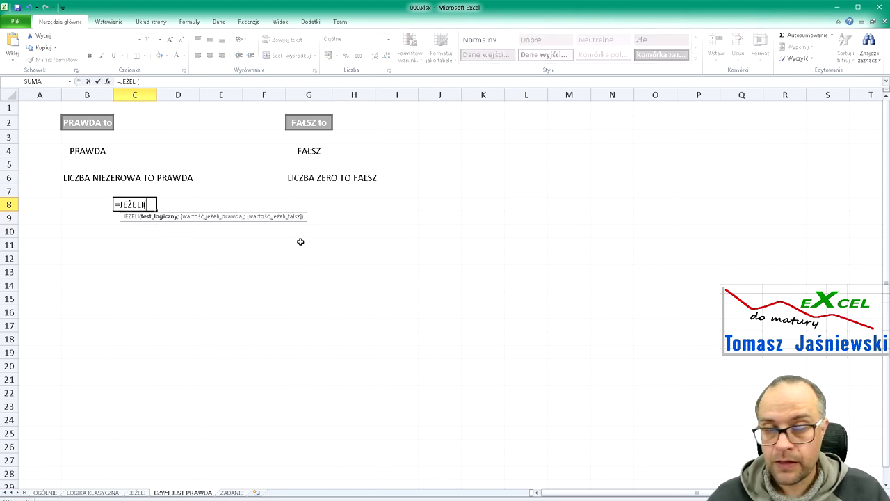
text(100;1;0)
key(Return)
key(Up)
key(F2)
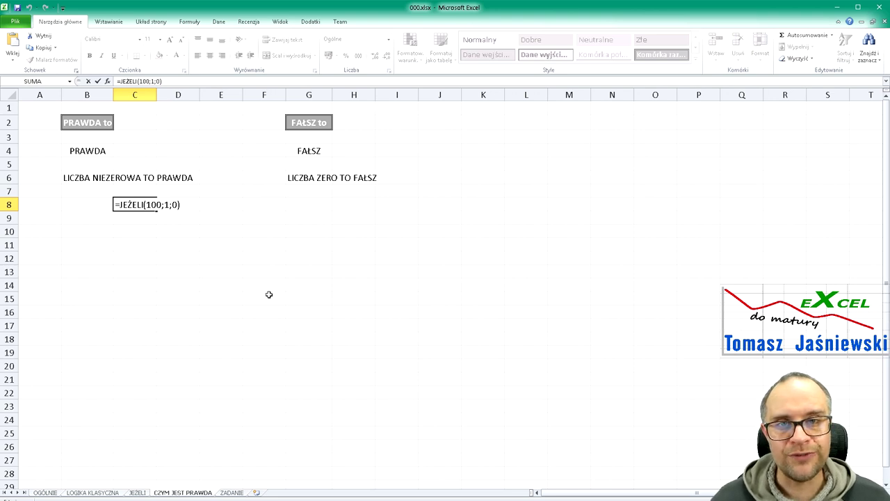
Step: Enter =JEŻELI(0;100;200) in C9, returning 200, and display its formula
key(Return)
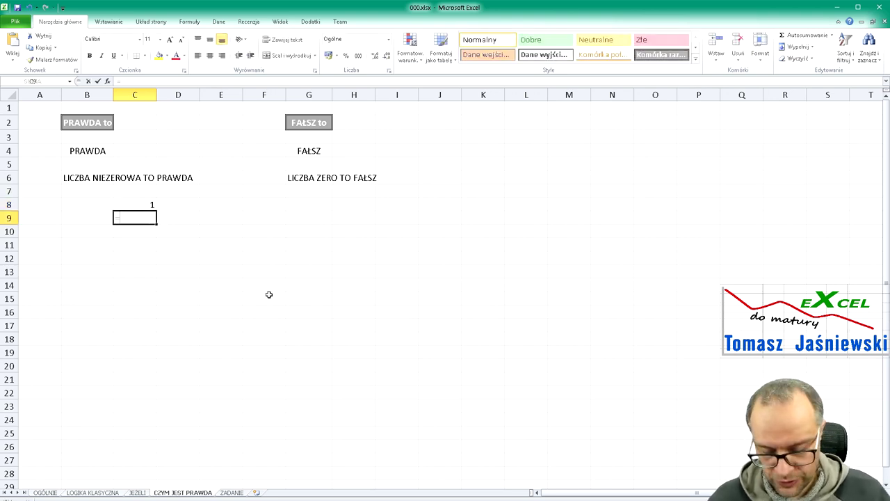
text(=JEŻELI)
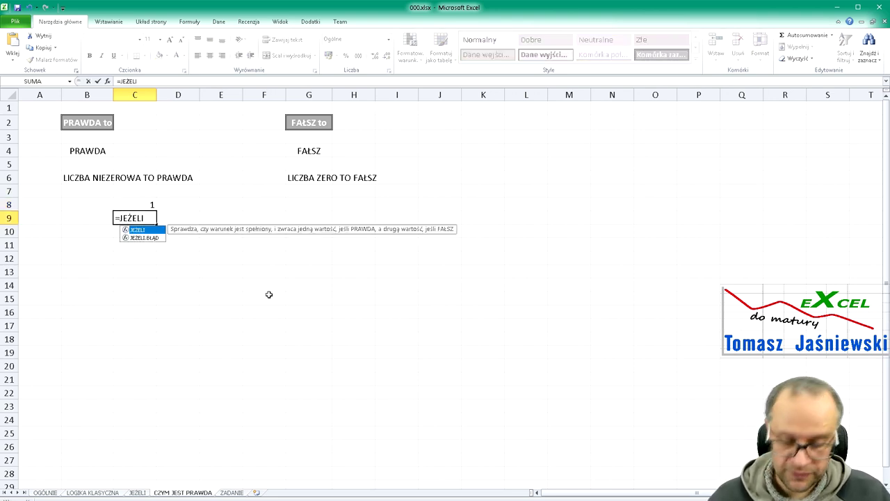
text((0;)
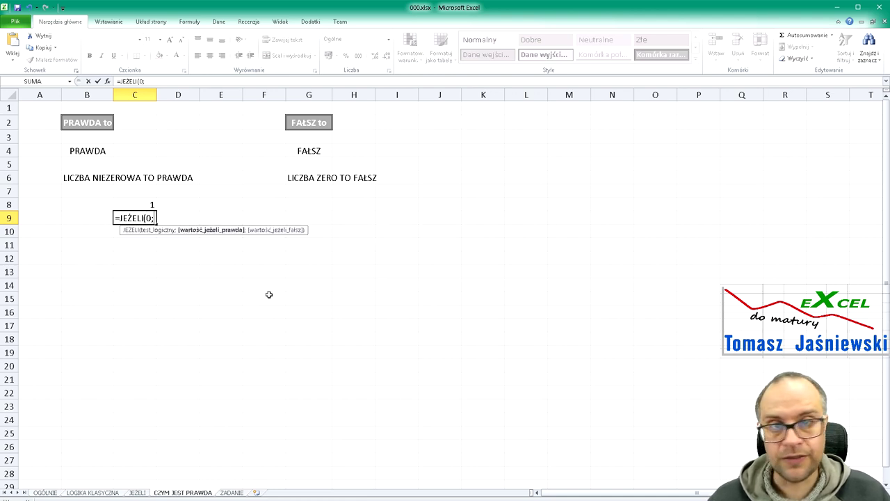
text(100;)
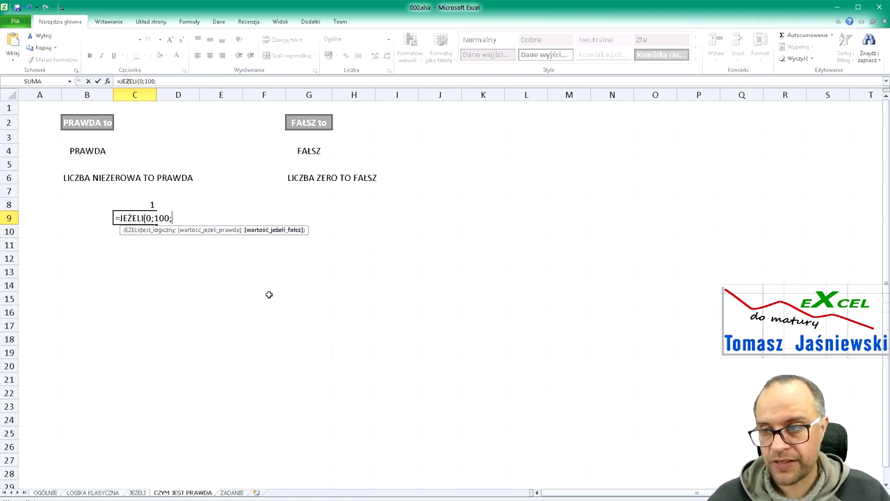
text(200)
key(Return)
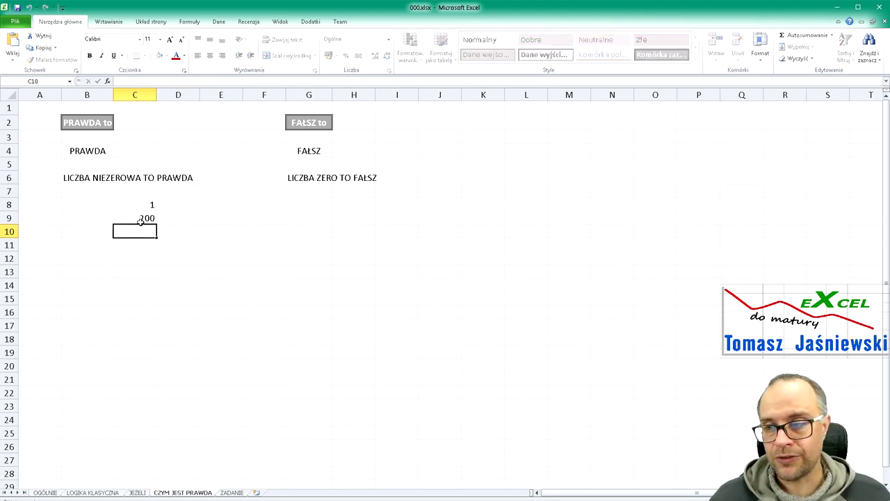
key(Up)
key(F2)
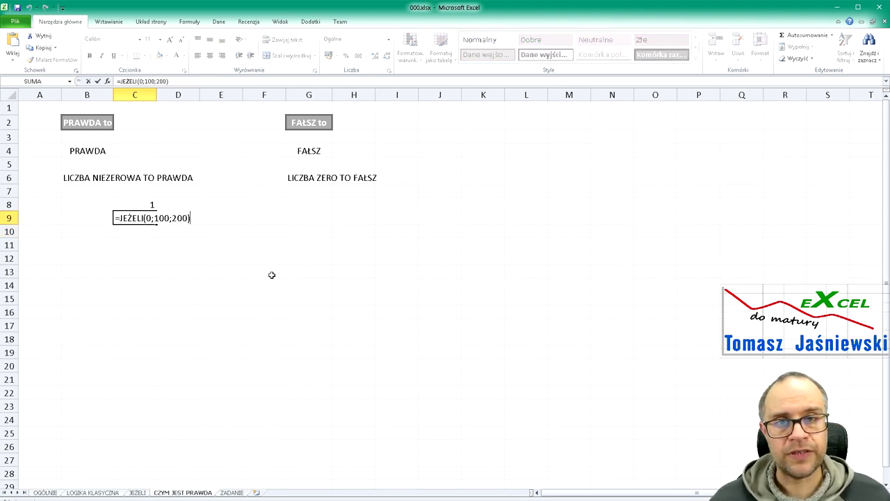
key(Escape)
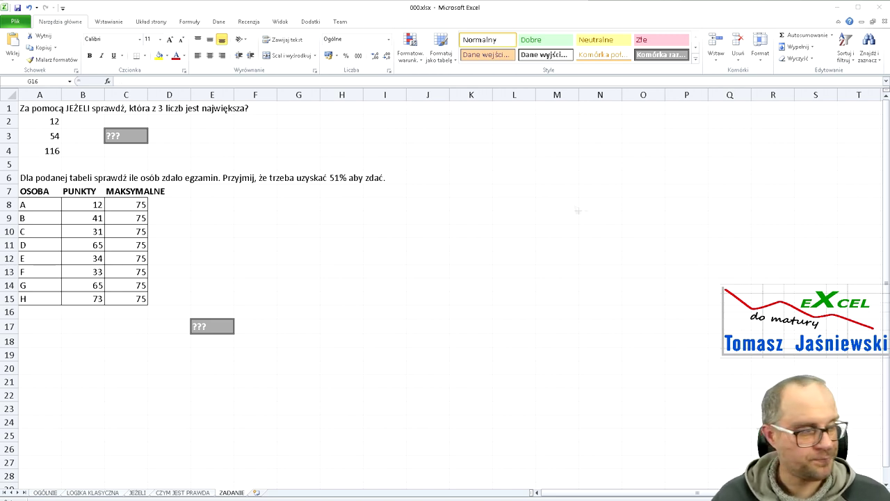
Step: Review the numbers 12, 54, 116 in A2:A4 and the ??? answer cell C3, selecting helper cell D2
click(49, 119)
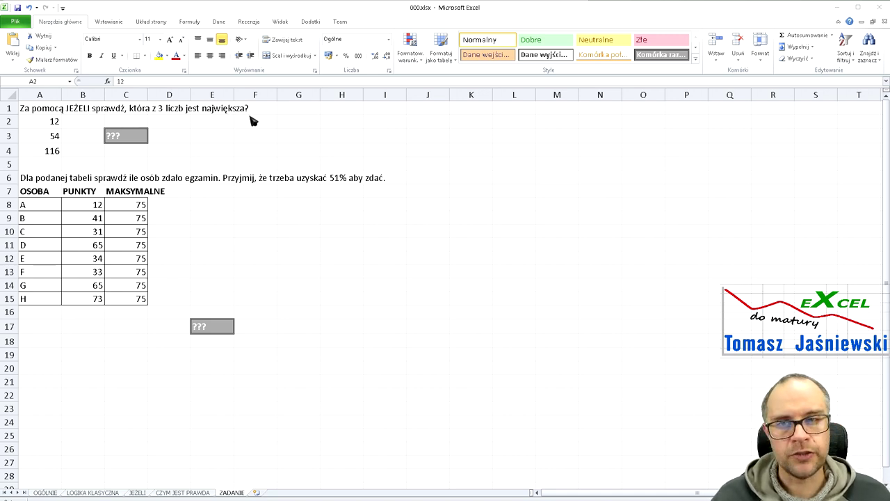
click(47, 124)
click(50, 138)
click(50, 148)
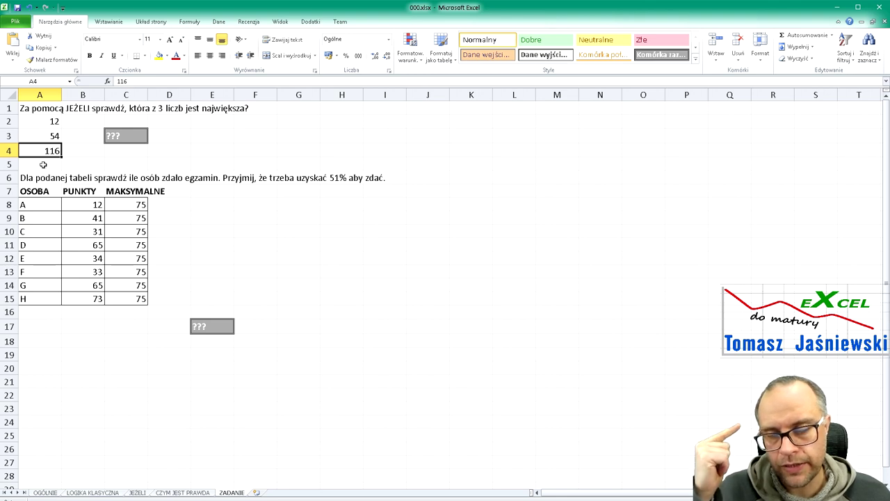
click(133, 137)
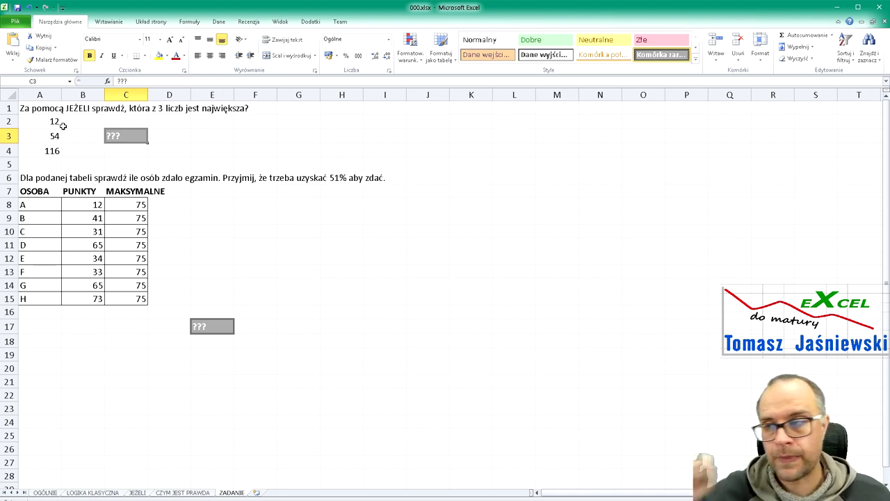
drag(48, 120, 50, 150)
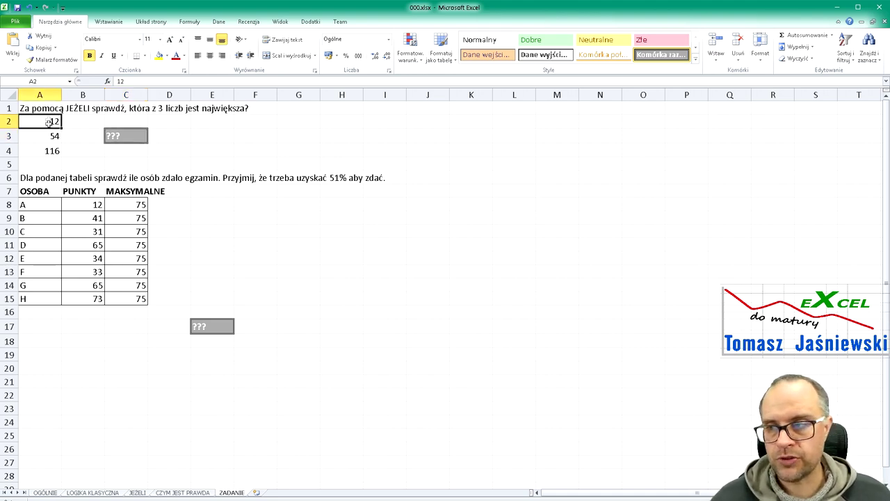
click(132, 133)
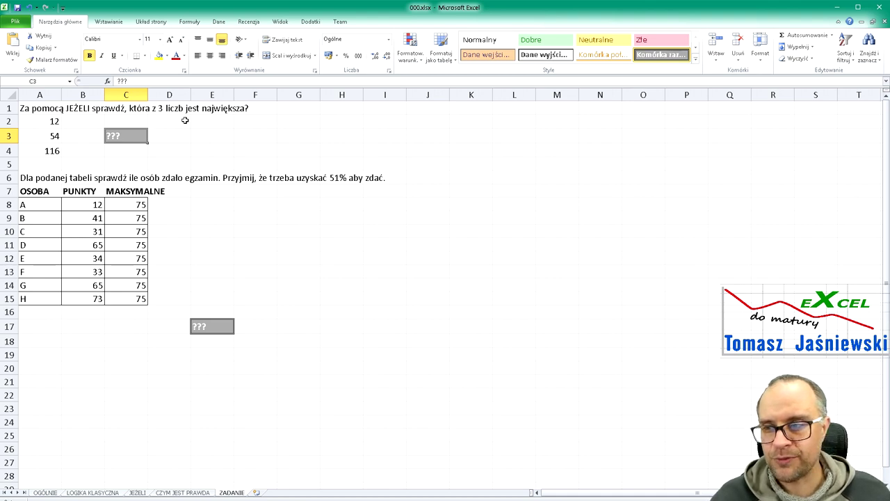
click(176, 123)
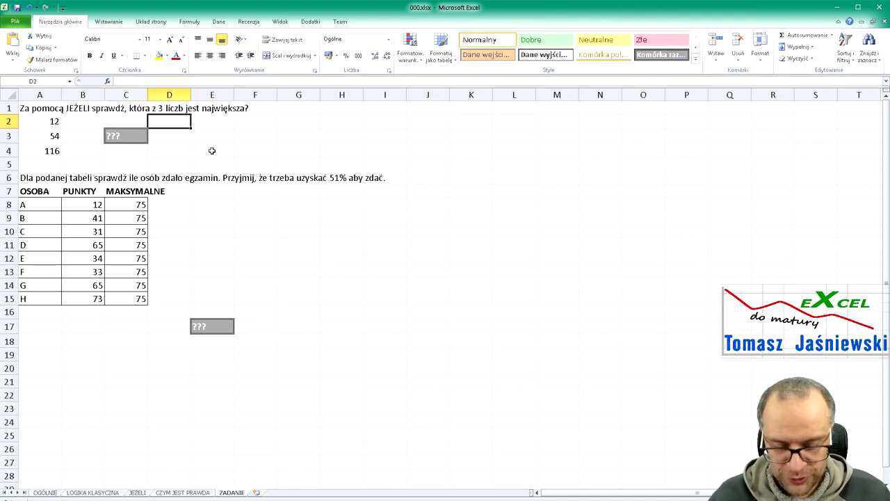
Step: Enter =JEŻELI(A2>A3;A2;A3) in D2 to return the larger of A2 and A3
text(=J)
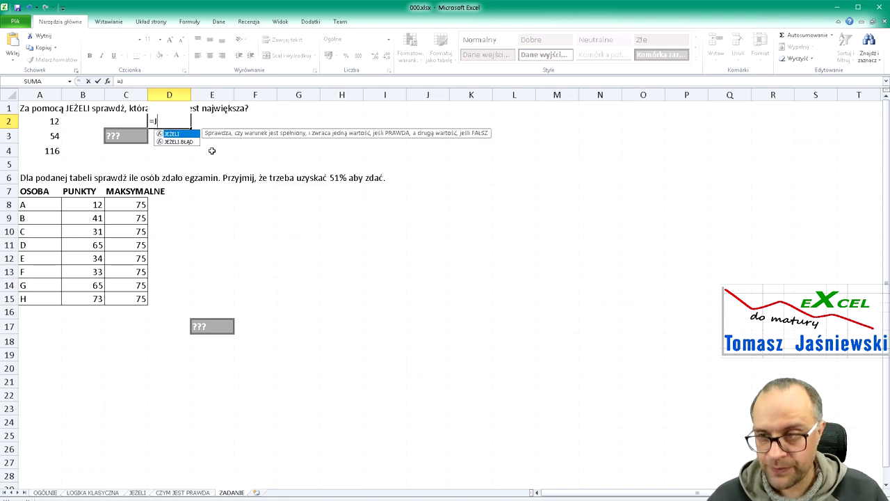
text(EŻELI()
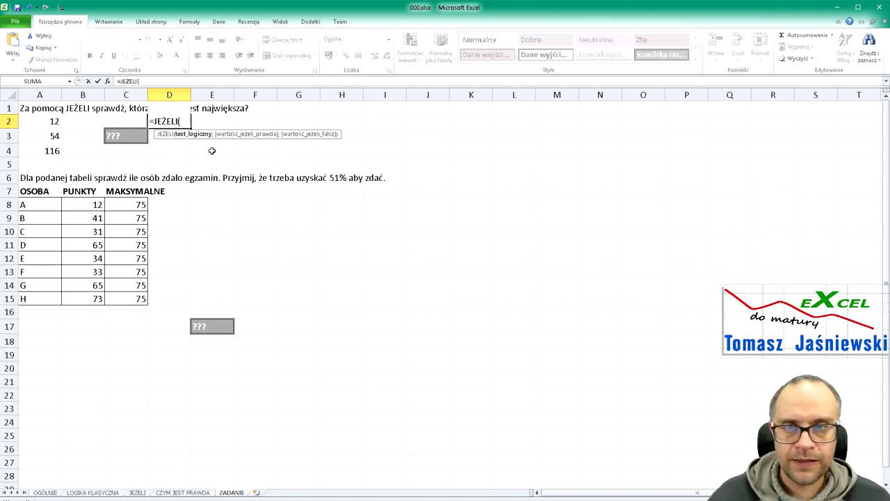
click(53, 122)
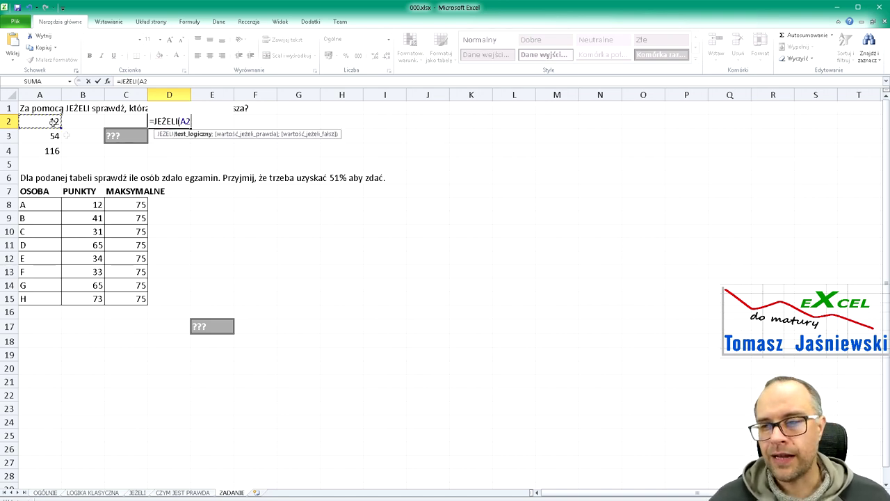
text(>)
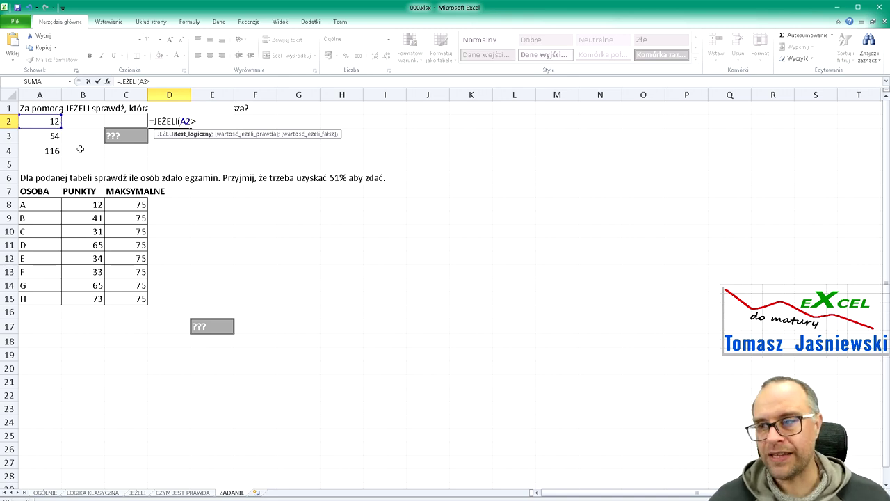
click(48, 137)
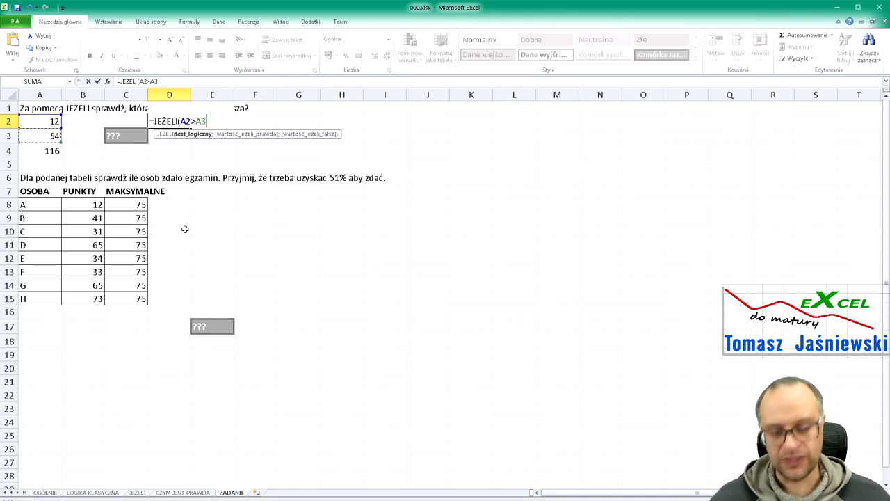
text(;)
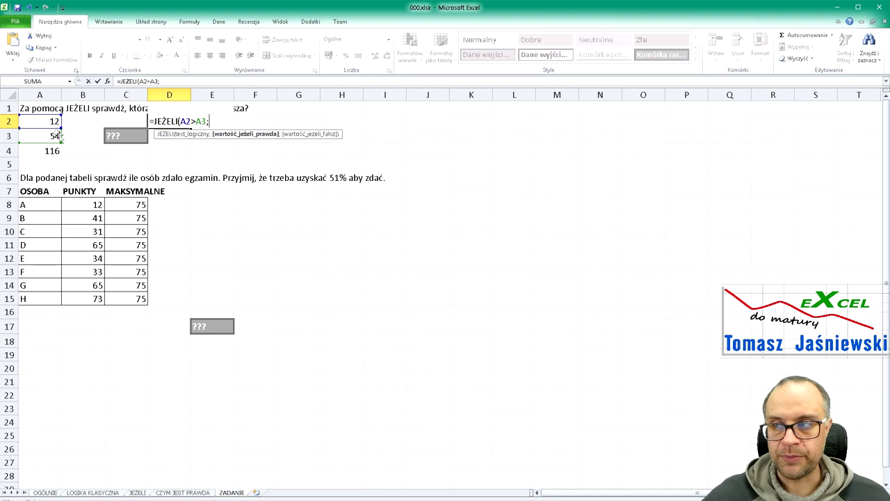
click(36, 121)
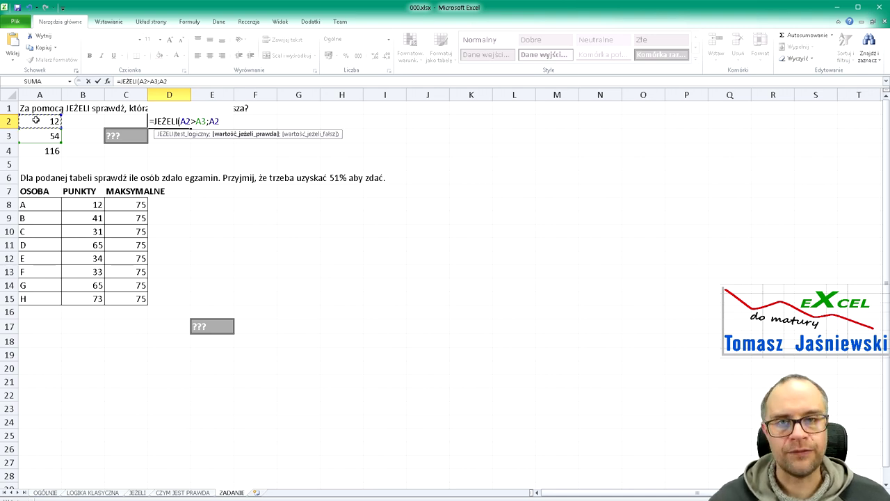
text(;)
click(43, 137)
text())
key(Return)
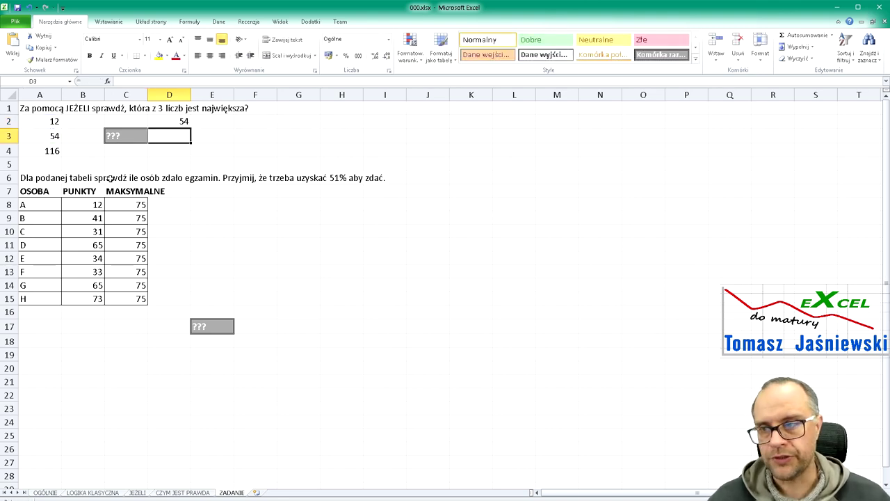
click(183, 120)
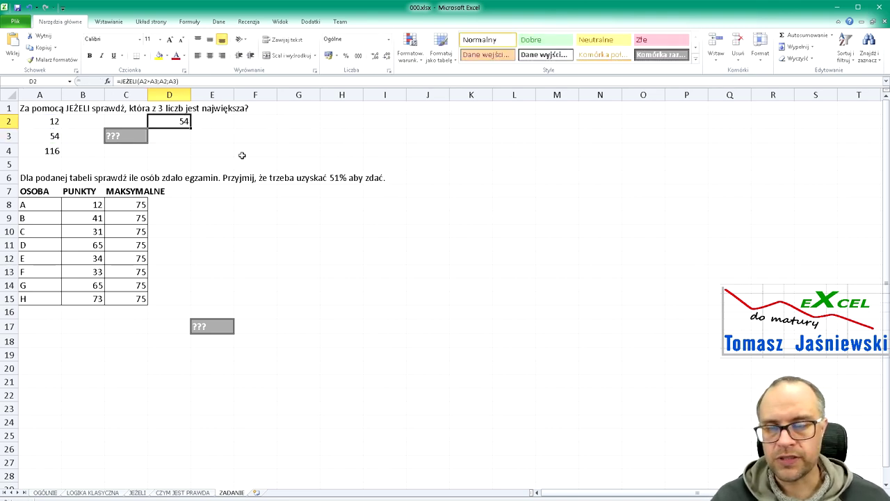
Step: Test D2 by changing A2 to 65 and A3 to 77, so it returns 77
drag(44, 123, 46, 133)
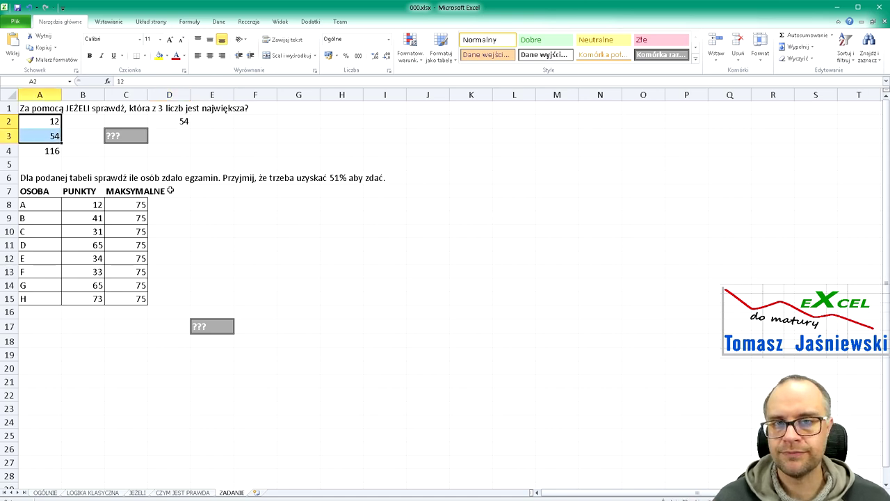
click(42, 122)
text(65)
key(Return)
key(Up)
key(Right)
key(Right)
key(Right)
key(Left)
key(Left)
key(Left)
key(Down)
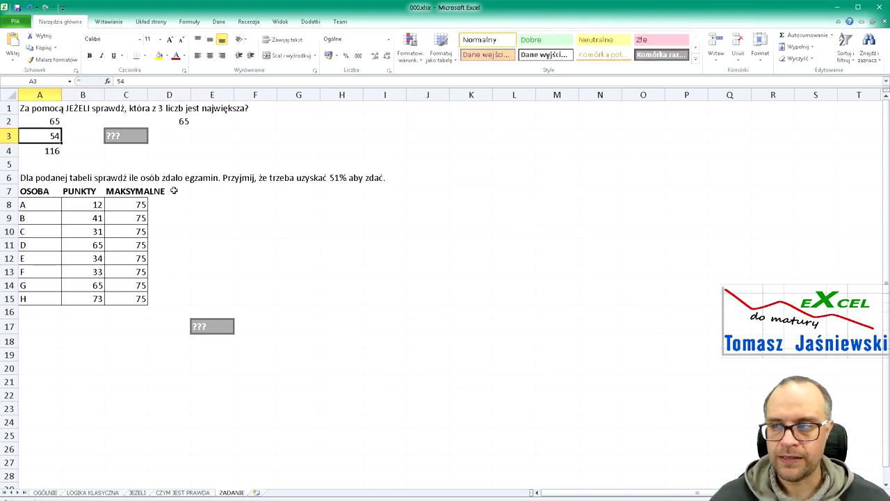
text(77)
key(Return)
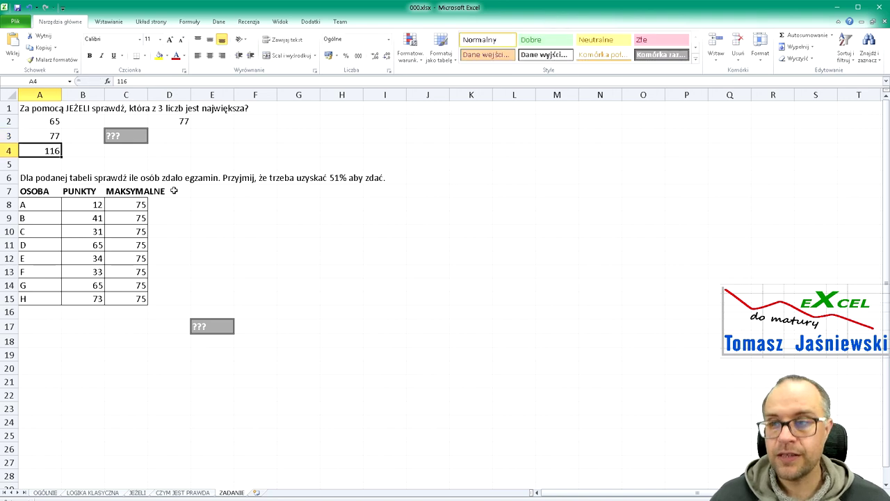
key(Up)
key(Right)
key(Right)
key(Right)
key(Up)
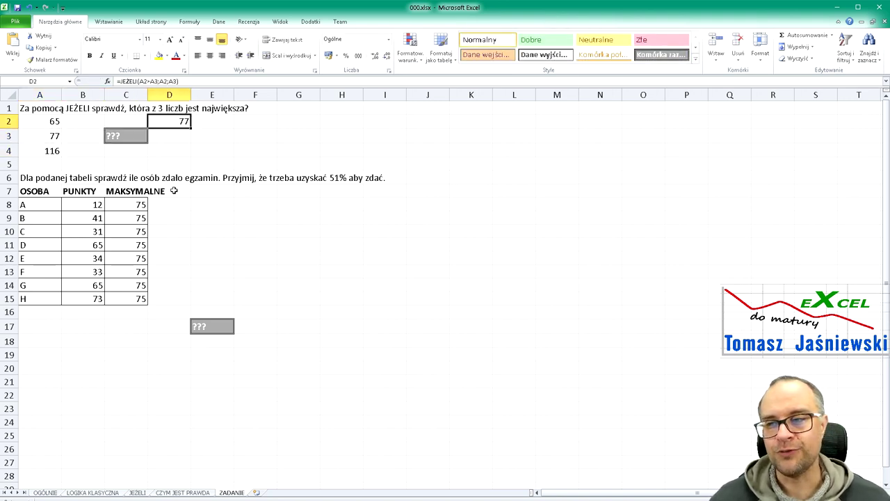
key(Down)
key(Down)
key(Left)
key(Left)
key(Left)
key(Right)
key(Right)
key(Up)
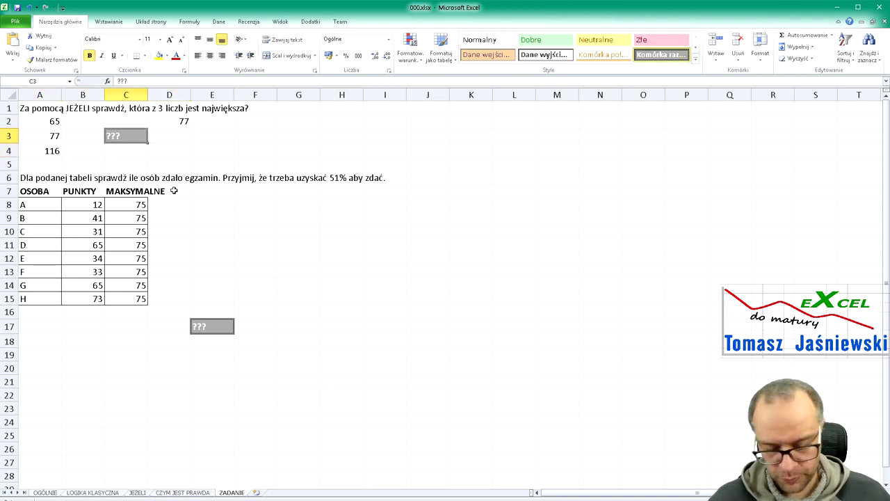
Step: Enter =JEŻELI(D2>A4;D2;A4) in C3 to compare the helper maximum with A4
text(=JEŻELI()
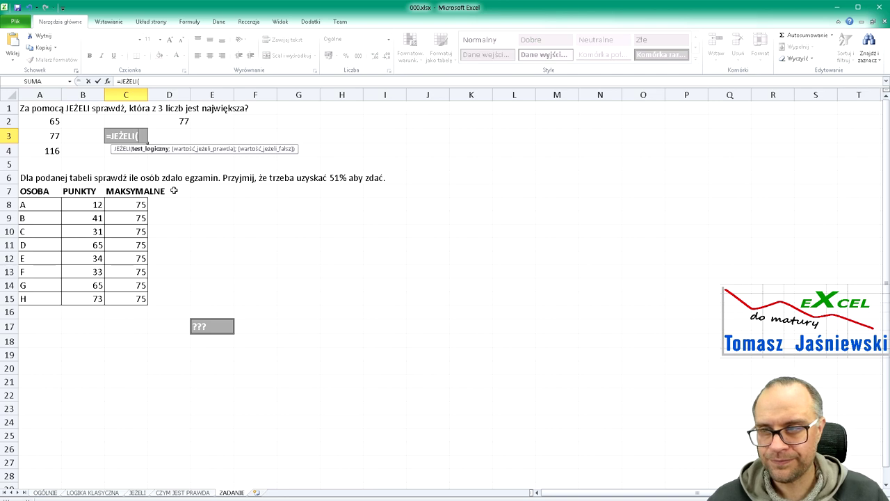
click(161, 123)
text(>)
click(42, 150)
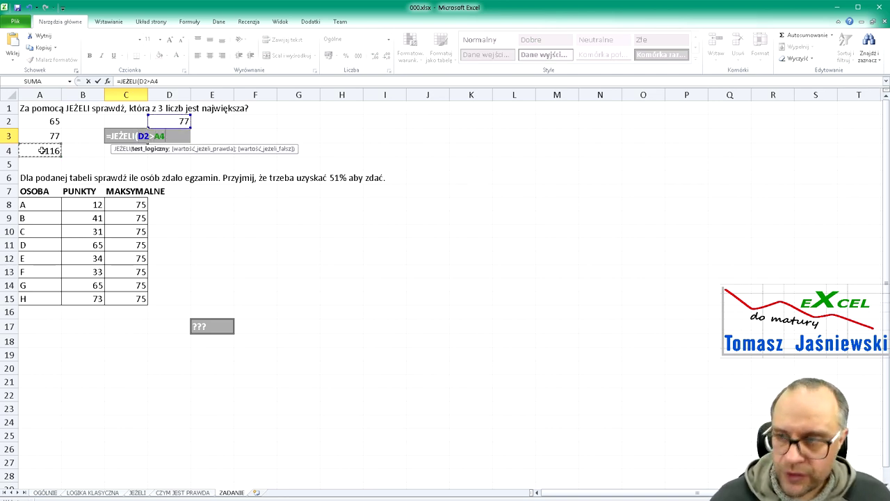
text(;)
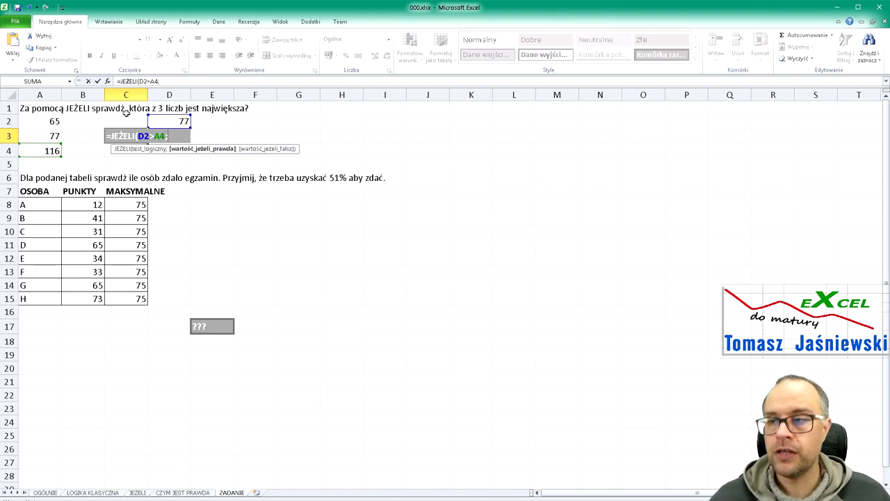
click(174, 120)
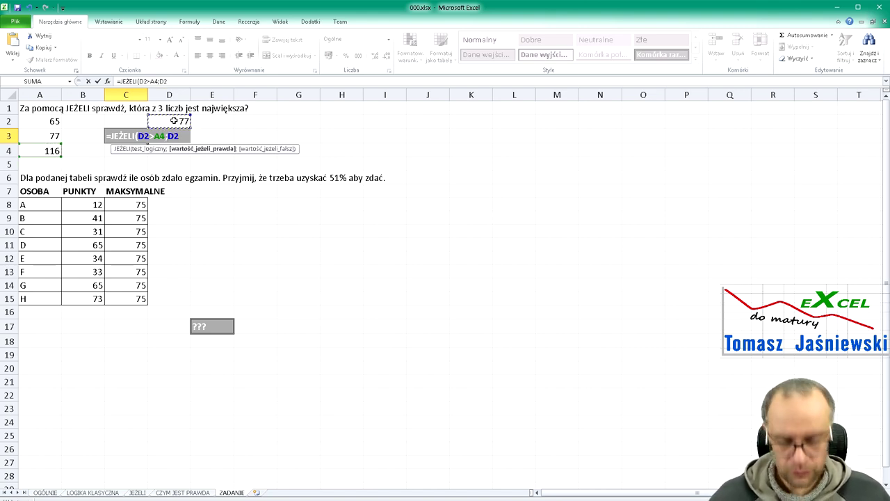
text(;)
click(52, 151)
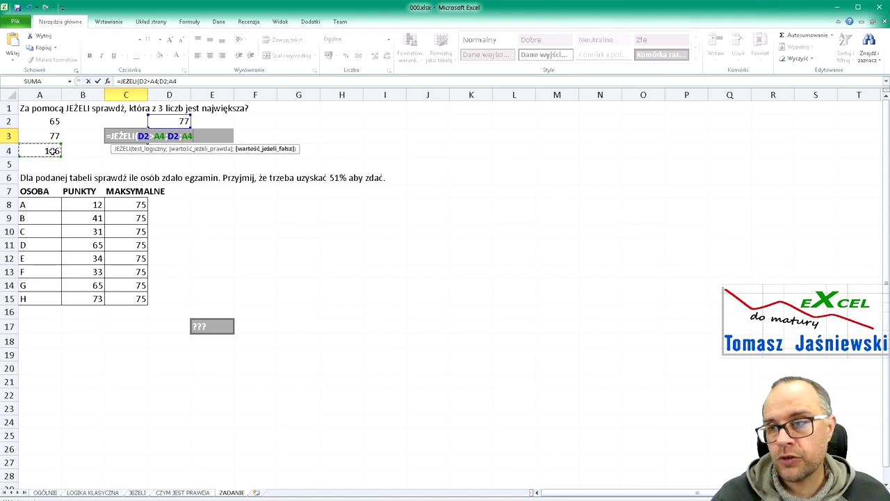
text())
key(Return)
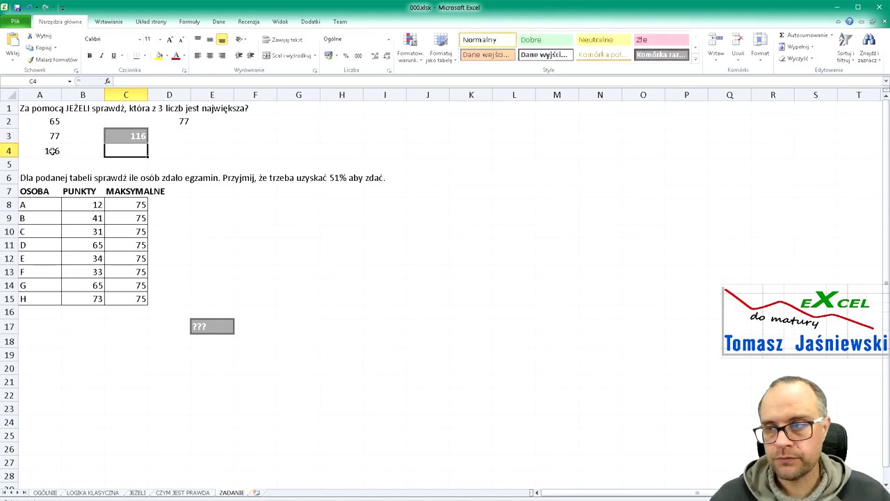
click(136, 134)
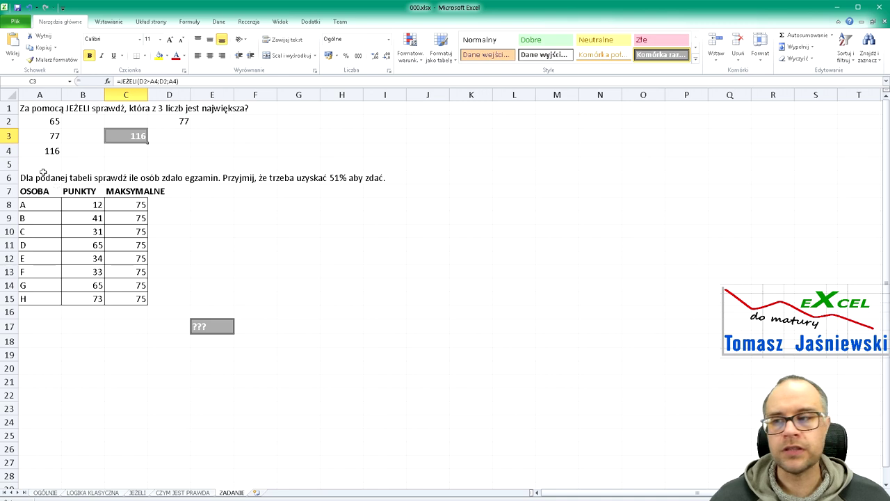
Step: Change A2 to 200 to test, so D2 and C3 both show 200
click(34, 123)
text(20)
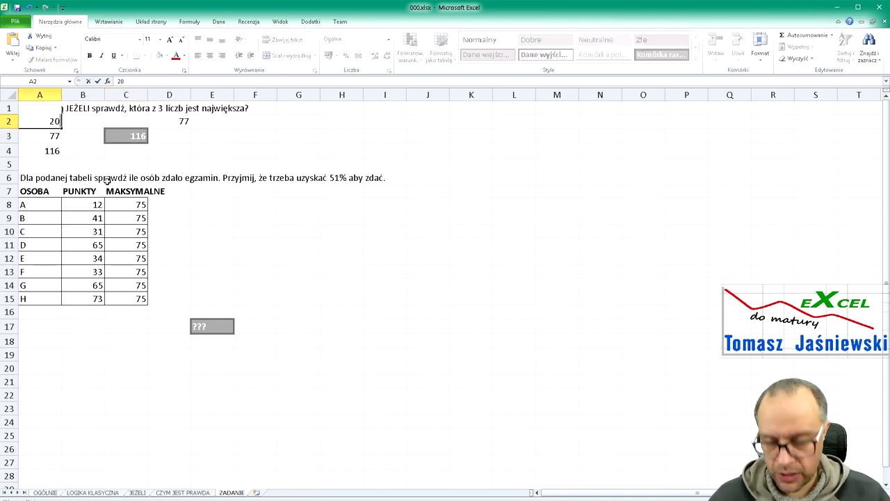
text(0)
key(Right)
key(Right)
key(Right)
key(Right)
key(Up)
key(Left)
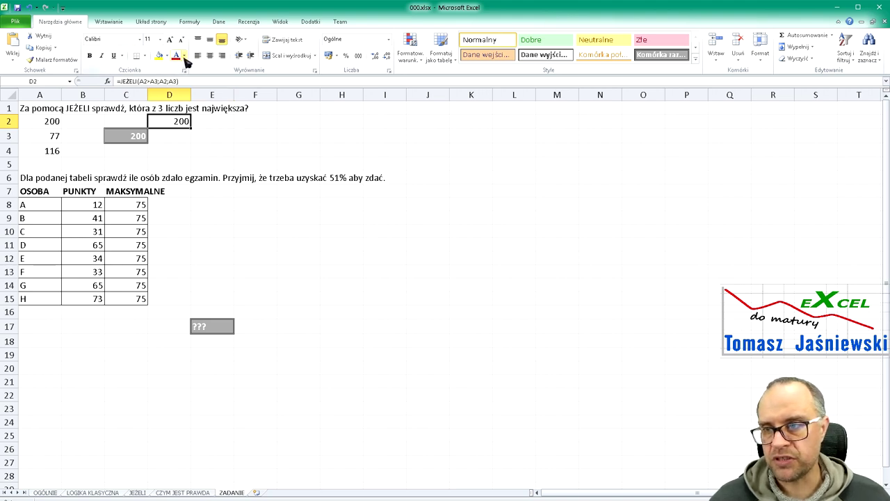
Step: Hide D2's helper value with a white font colour, confirming C3 still shows 200
click(184, 57)
click(177, 91)
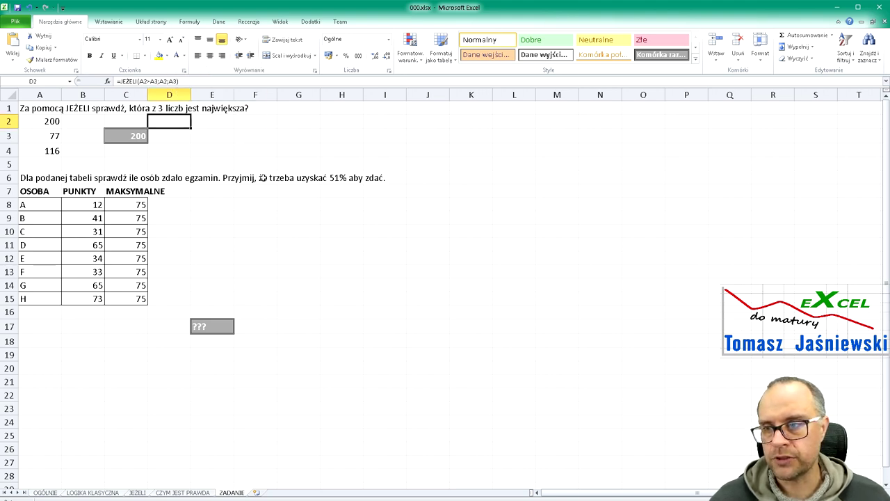
click(139, 150)
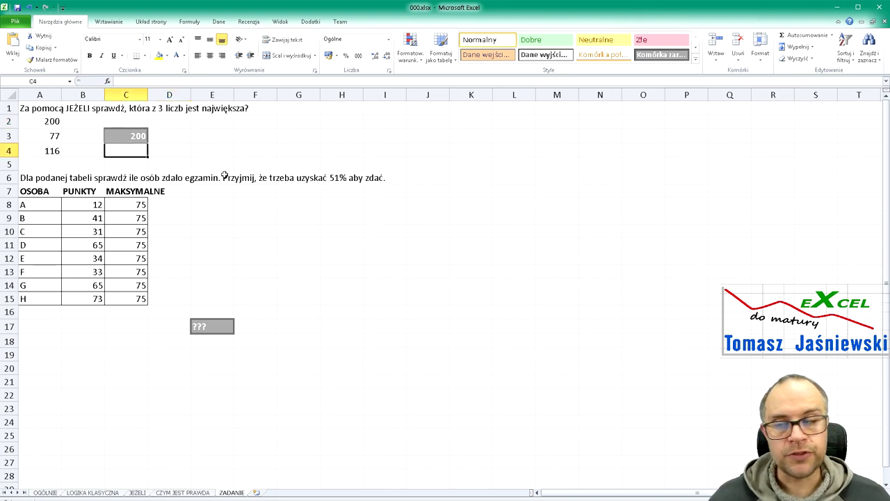
click(122, 137)
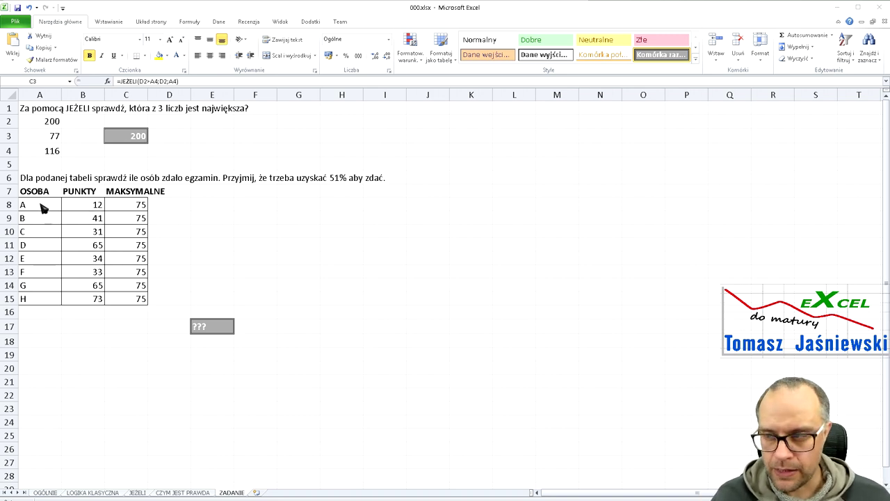
drag(37, 207, 44, 298)
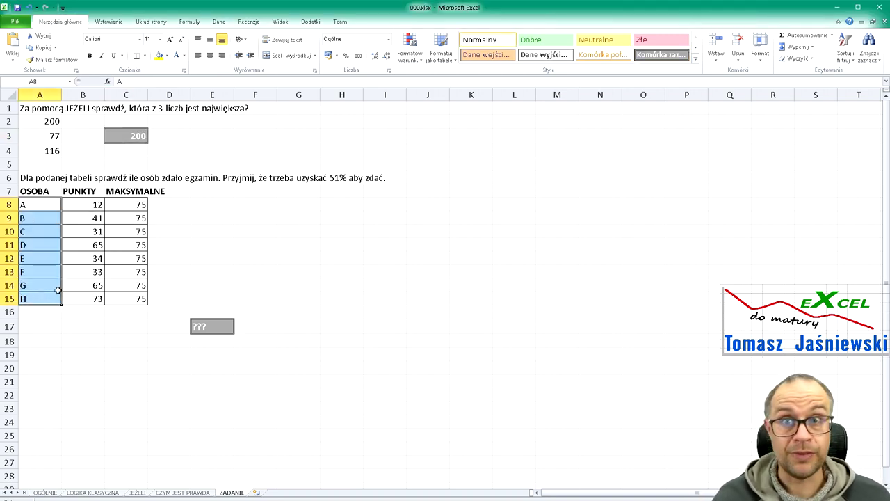
drag(85, 207, 80, 297)
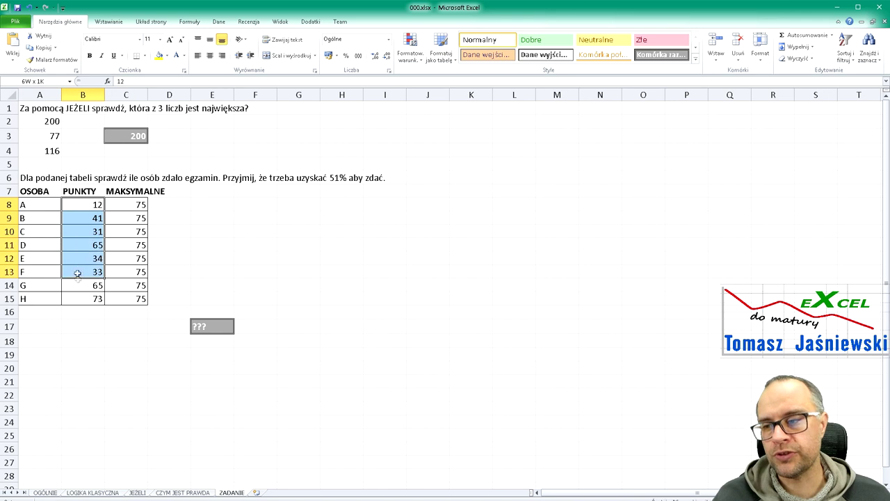
drag(132, 208, 128, 300)
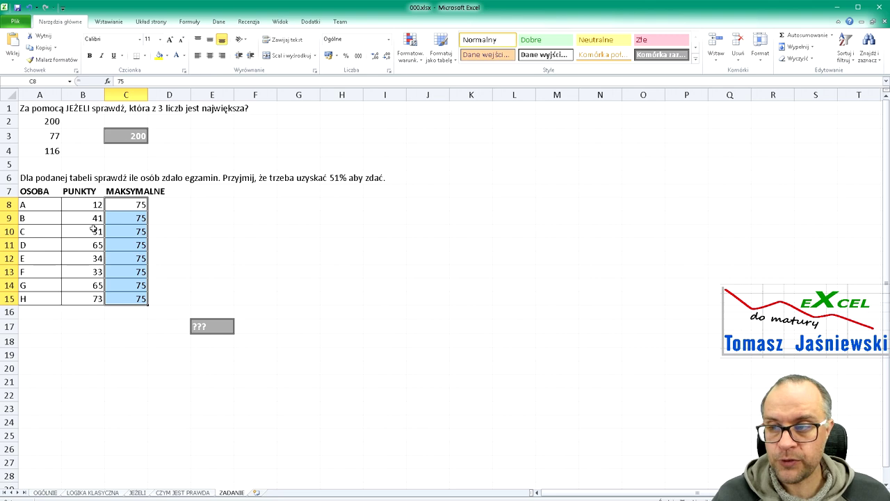
click(87, 206)
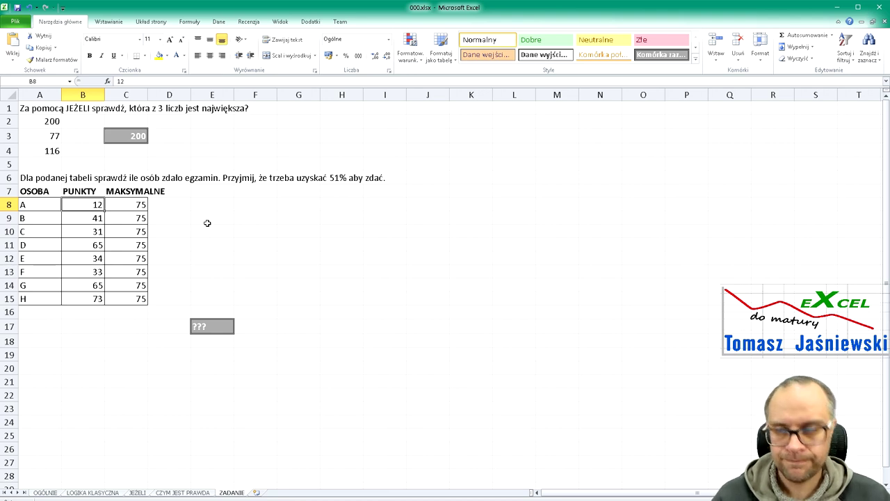
Step: Enter =B8/C8 in E8, giving person A's ratio of 0,16
key(Right)
key(Right)
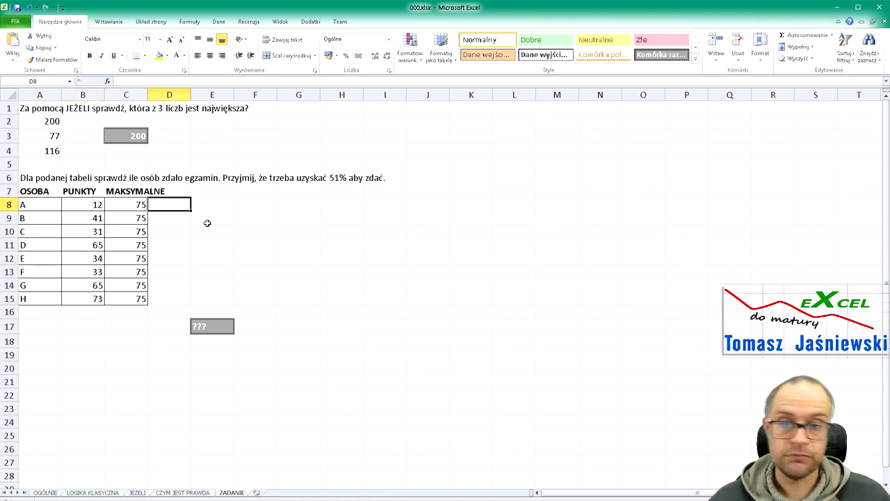
key(Right)
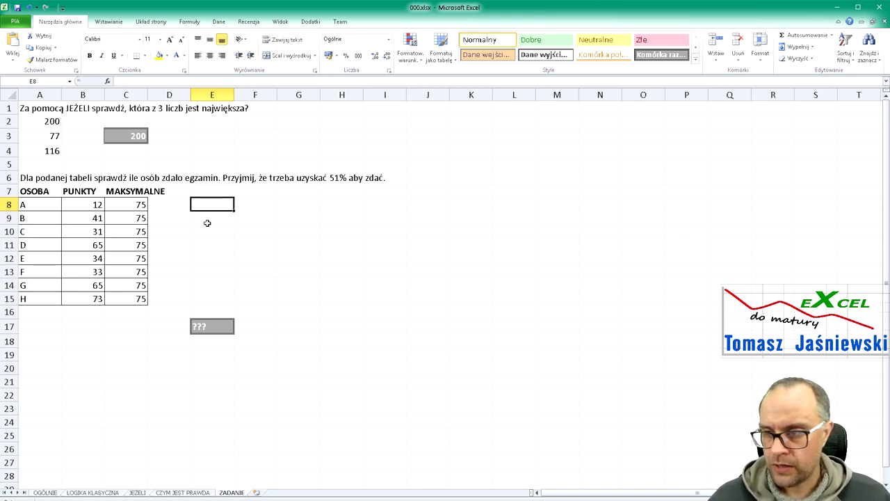
text(=)
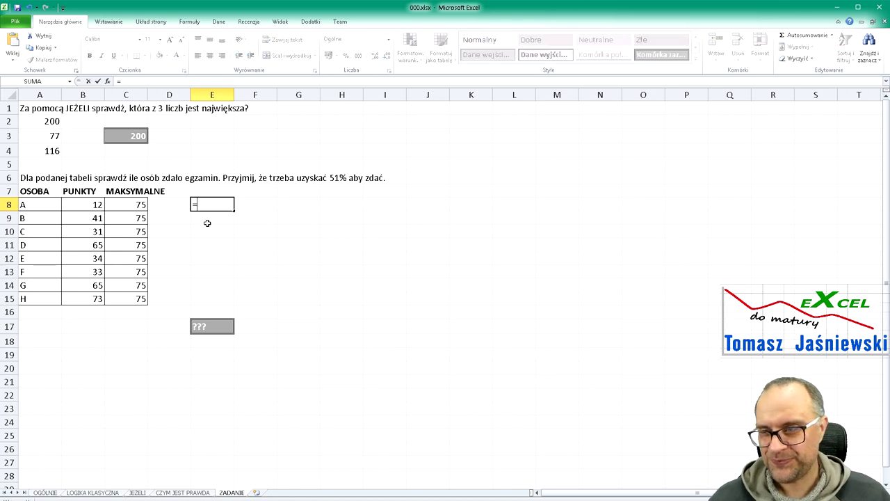
click(92, 206)
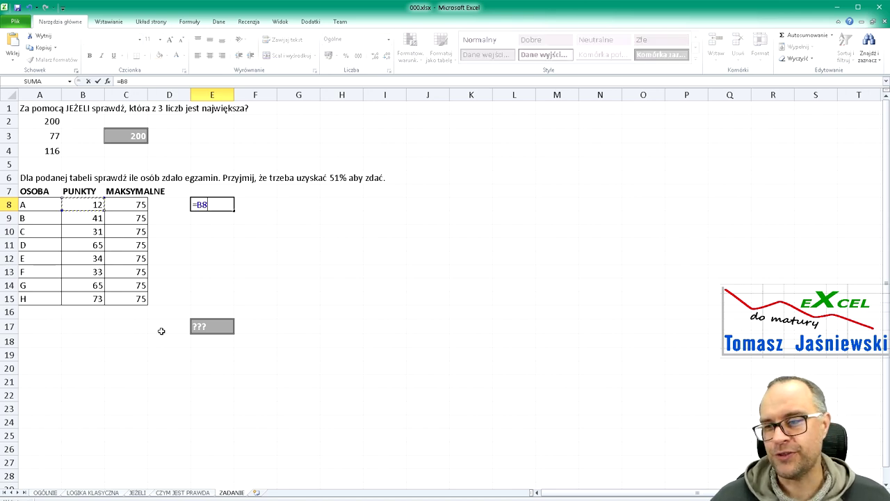
text(/)
click(125, 203)
key(Return)
key(Up)
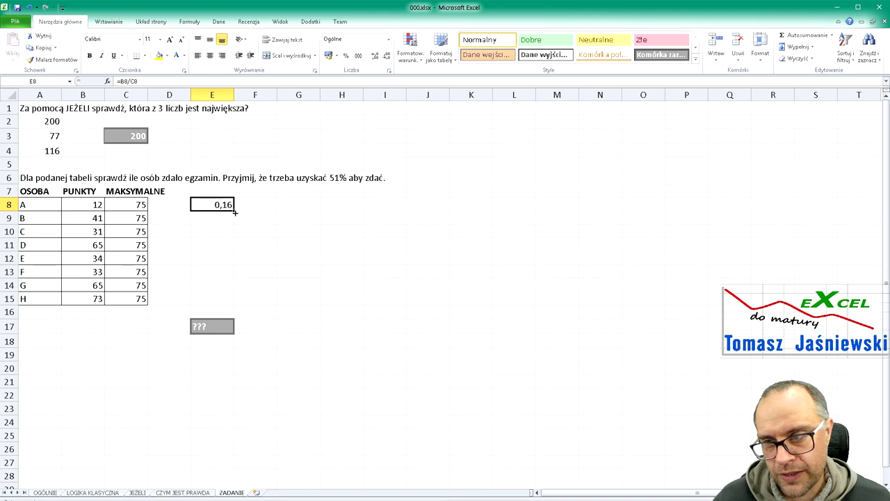
drag(234, 218, 232, 280)
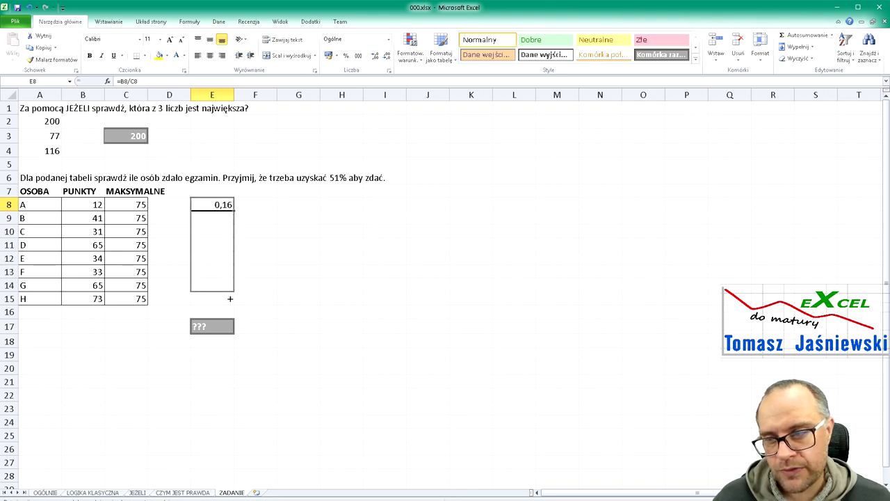
Step: Fill the ratio formula down to E15 and check the references in E8 and E9
drag(233, 280, 233, 305)
click(213, 209)
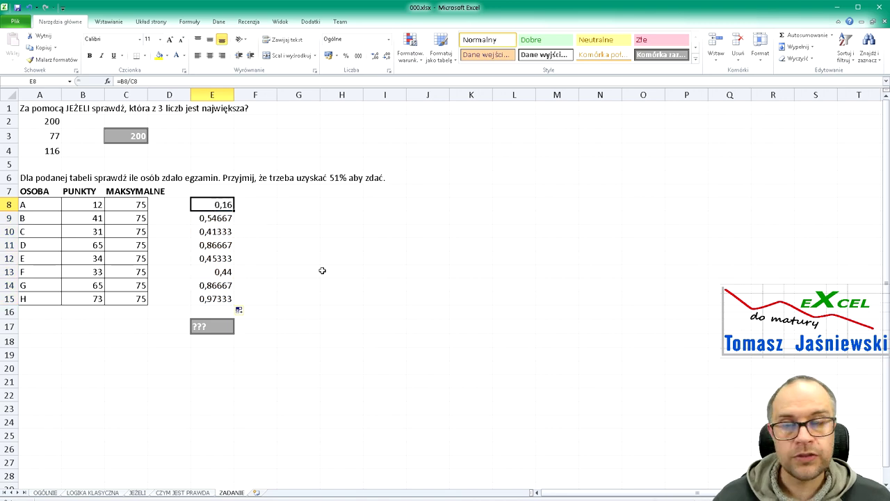
key(F2)
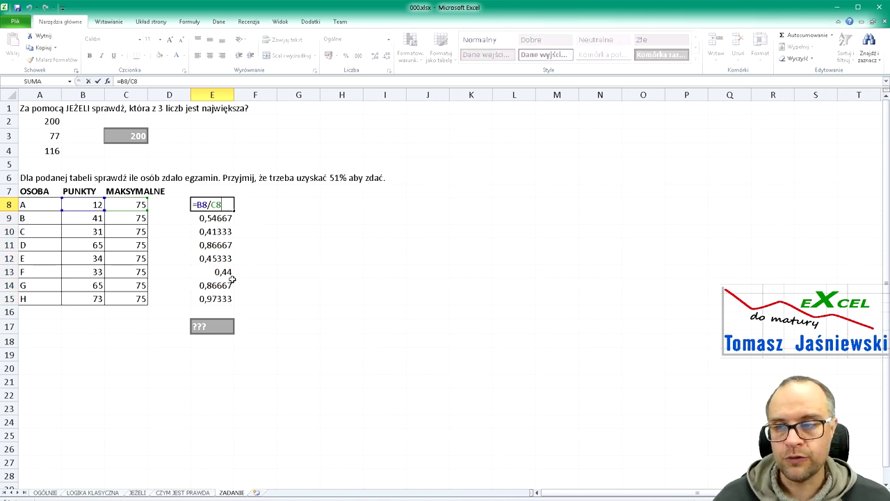
key(Escape)
key(Down)
key(F2)
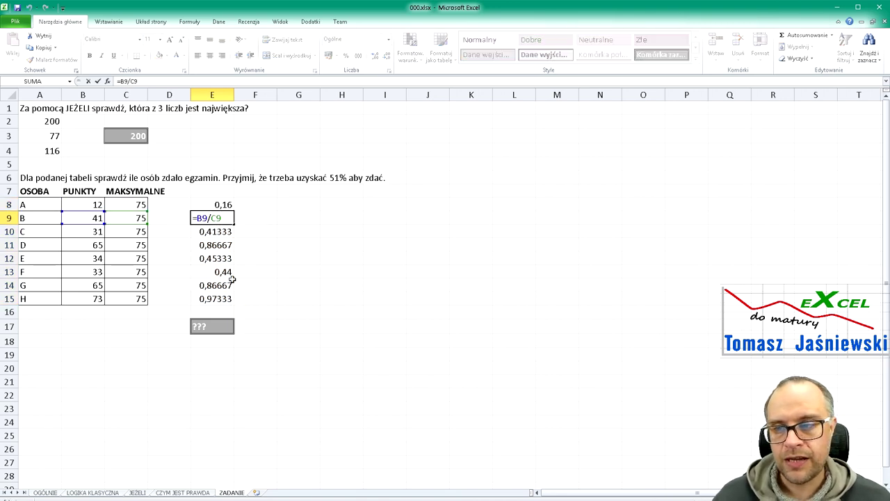
key(Escape)
key(Up)
key(Down)
key(Down)
key(Down)
key(Down)
key(Down)
key(Down)
key(Down)
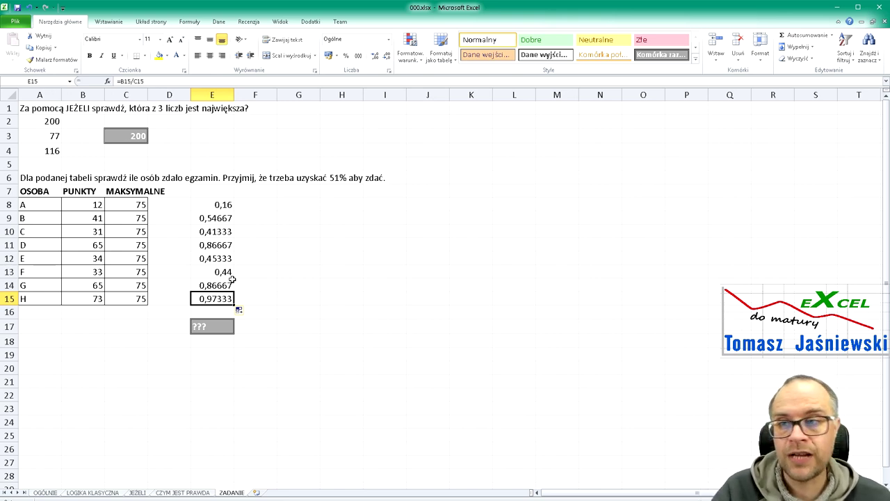
key(Up)
key(Up)
key(Up)
key(Up)
key(Up)
key(Up)
key(Up)
key(Down)
key(Down)
key(Down)
key(Down)
key(Down)
key(Down)
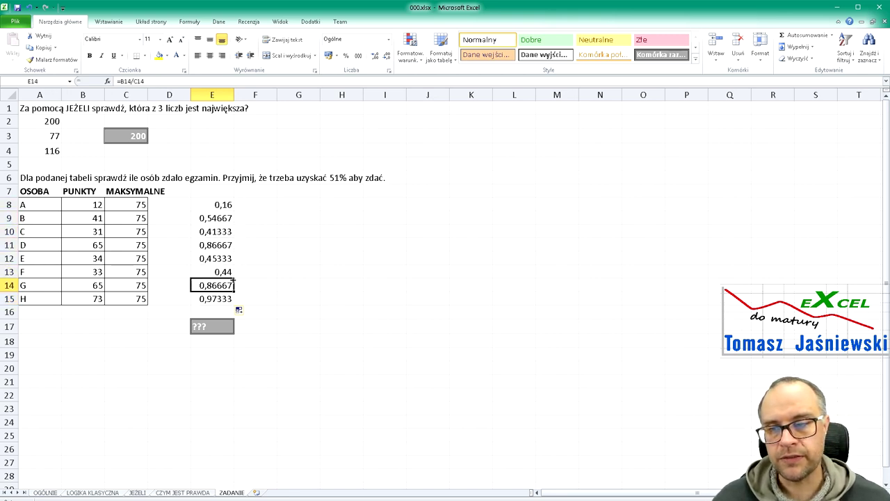
key(Down)
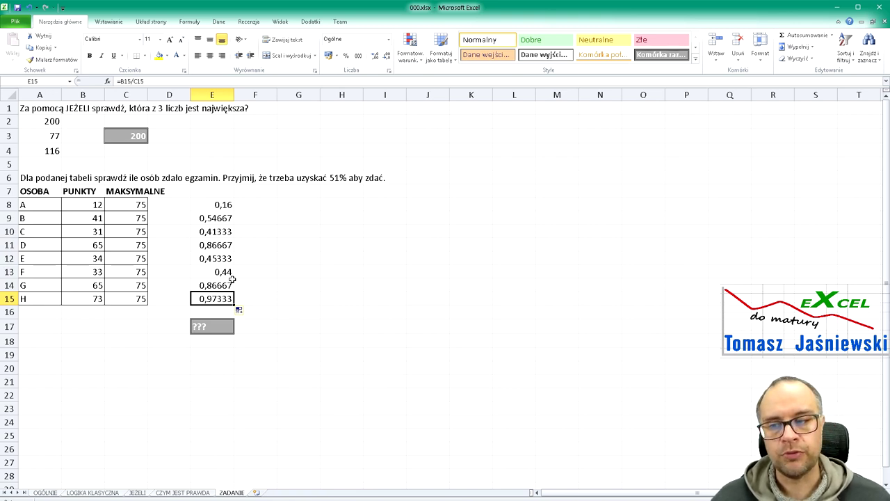
Step: Move the eight ratios from E8:E15 into D8:D15
key(shift+Up)
key(shift+Up)
key(shift+Up)
key(shift+Up)
key(shift+Up)
key(shift+Up)
key(shift+Up)
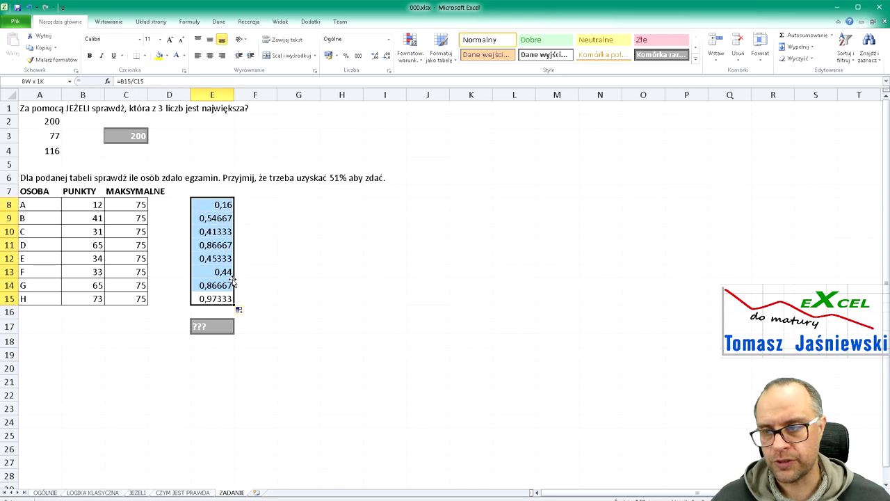
key(ctrl+c)
key(Left)
key(Up)
key(Up)
key(Up)
key(Up)
key(Up)
key(Up)
key(Up)
key(Return)
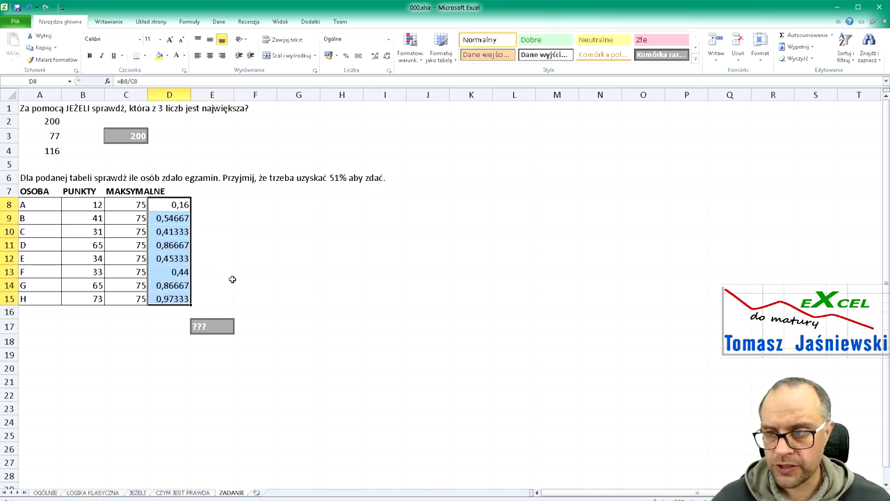
key(Right)
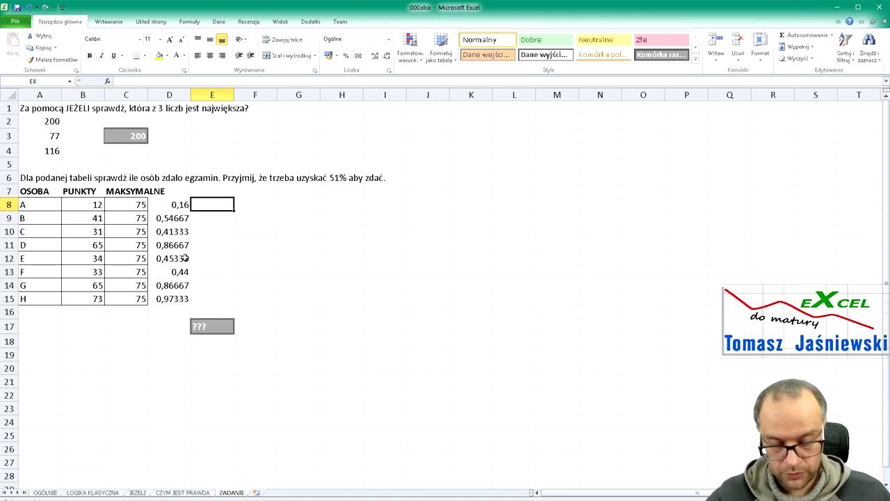
Step: Enter =JEŻELI(D8>=0,51;1;0) in E8 to flag a pass as 1, otherwise 0
text(=)
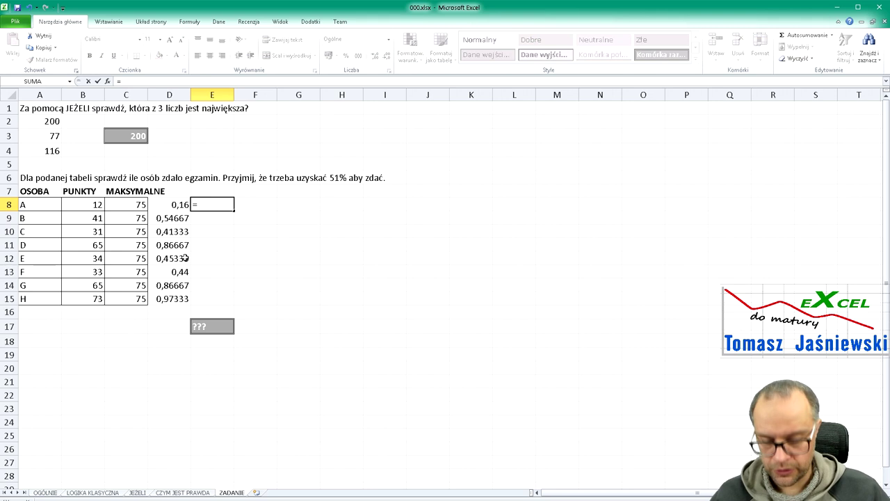
text(JEŻELI)
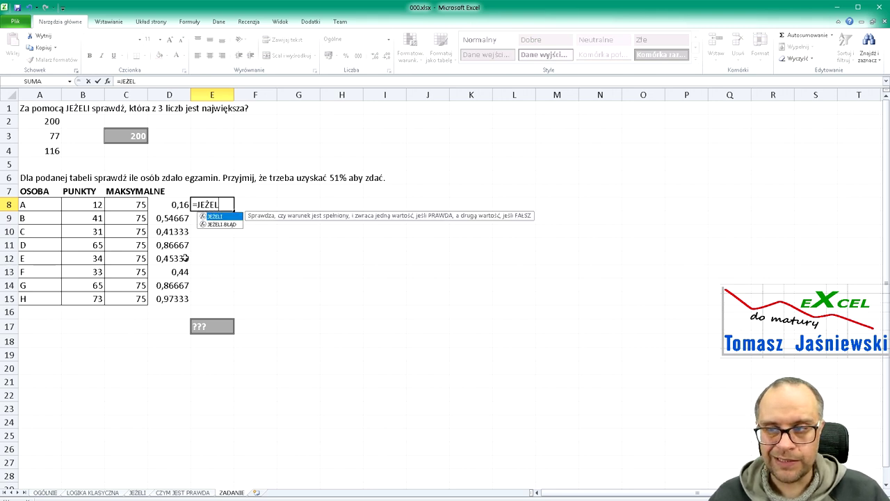
text(()
click(167, 205)
text(>)
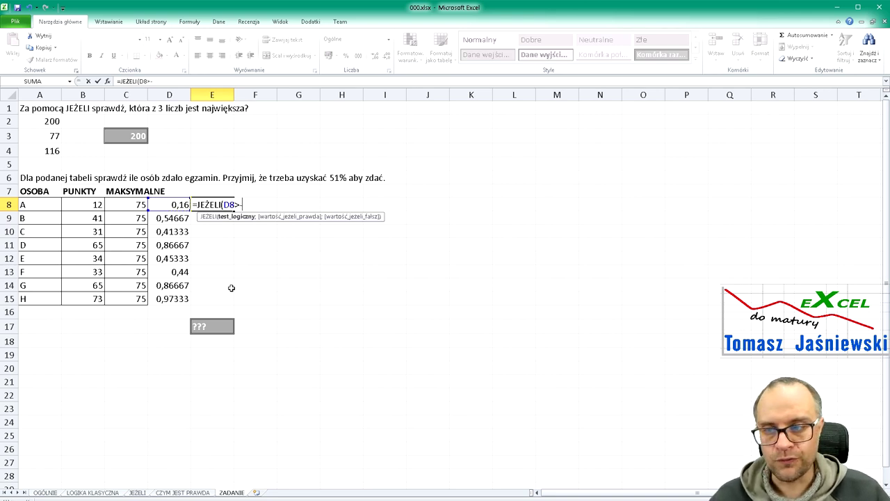
text(=)
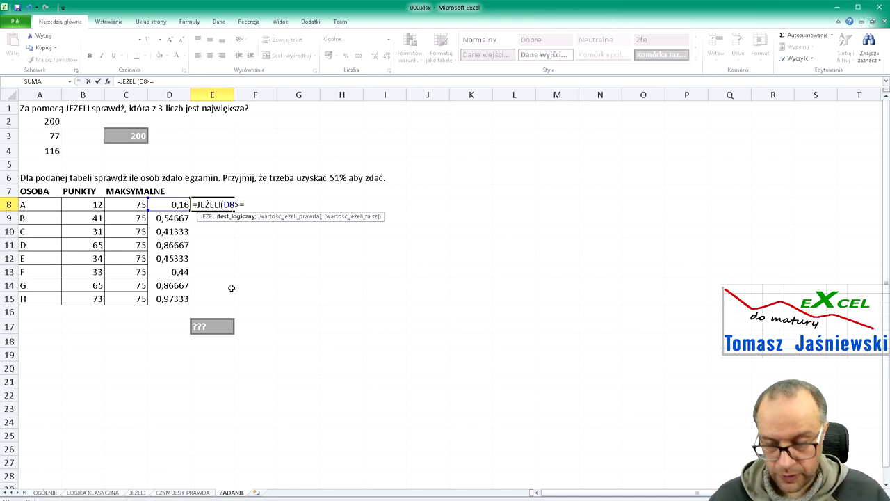
text(0,51)
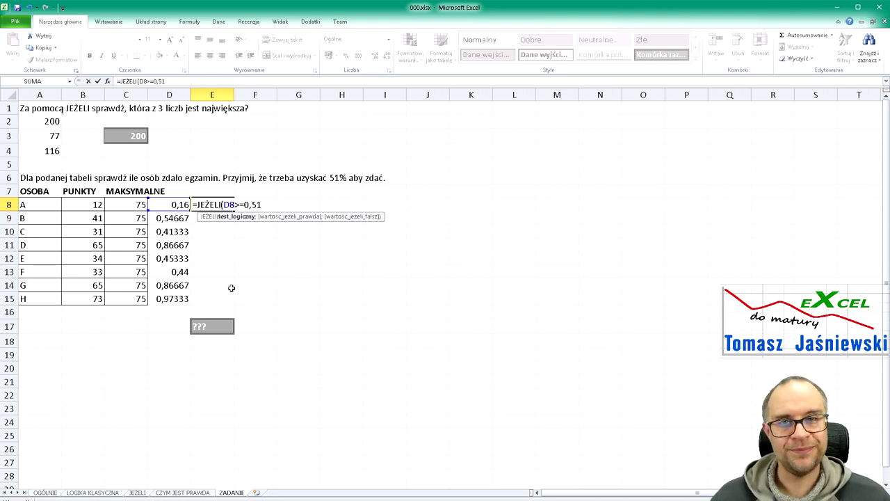
text(;1)
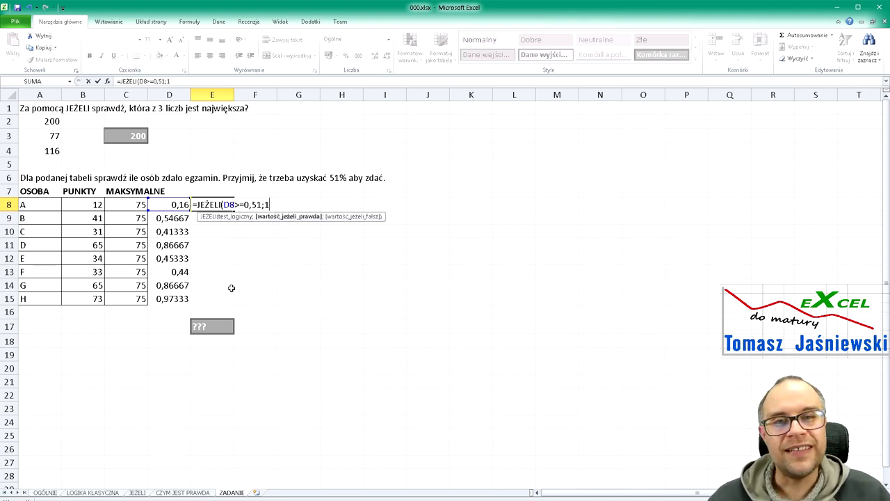
text(;0)
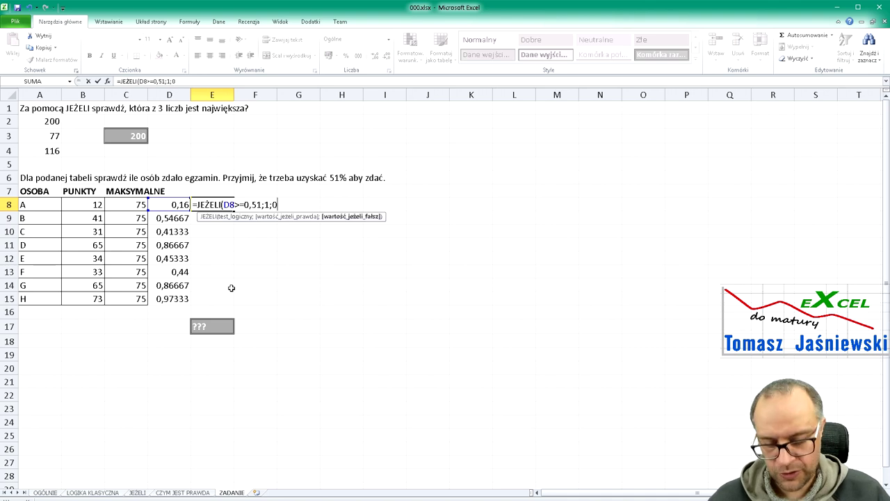
key(Return)
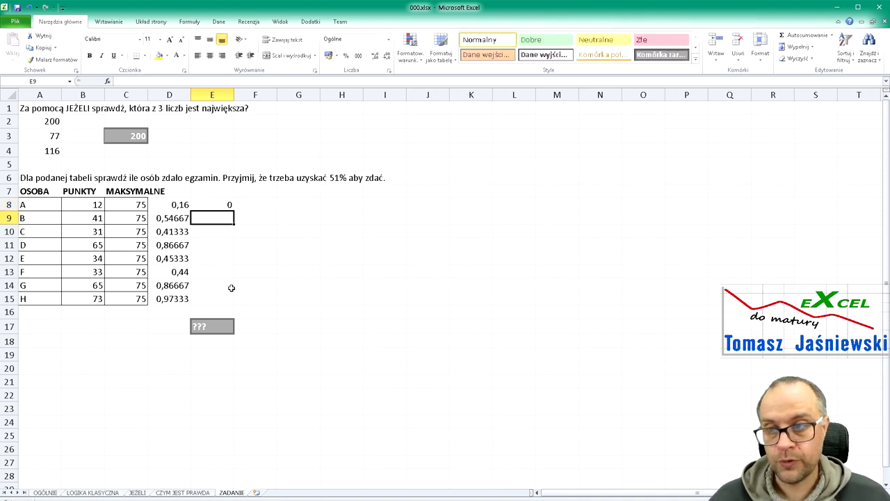
click(230, 203)
Step: Fill the 0/1 pass-flag formula from E8 down to E15 and check the flags
drag(234, 210, 231, 300)
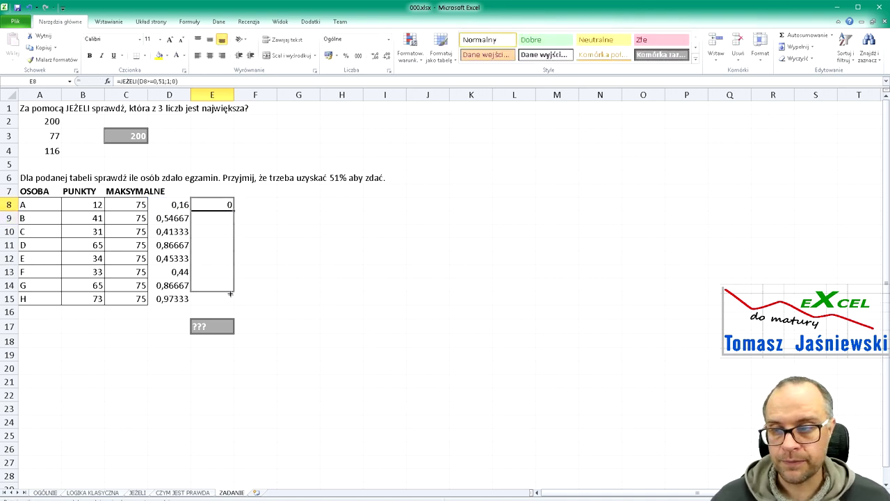
click(215, 218)
click(217, 245)
click(218, 285)
click(219, 298)
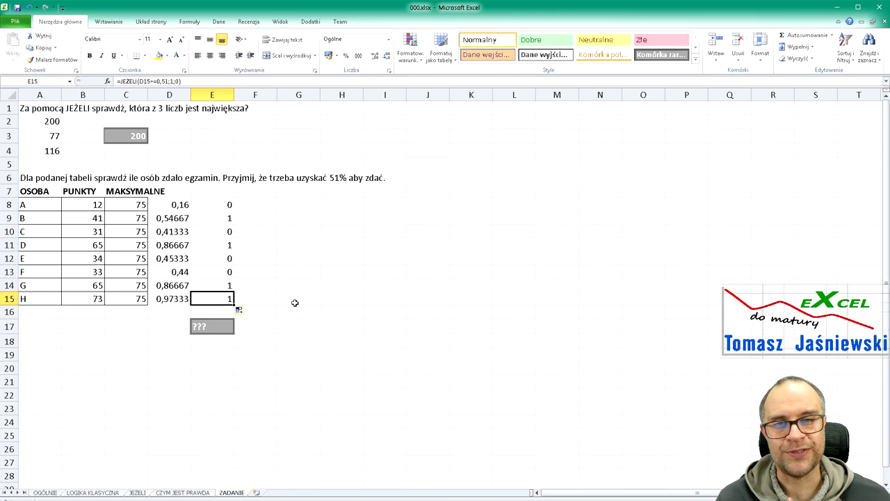
Step: Count the passes in E17 with =SUMA(E8:E15), giving 4
click(221, 324)
text(=SUMA()
drag(224, 204, 229, 298)
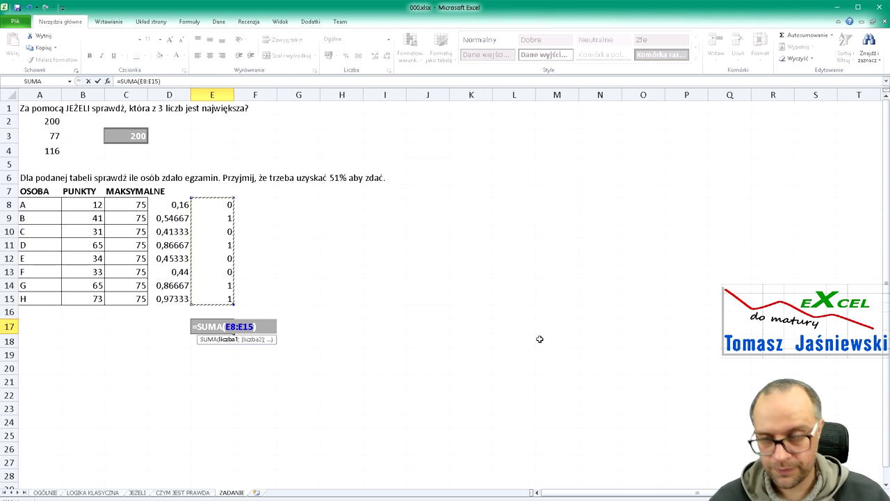
key(Return)
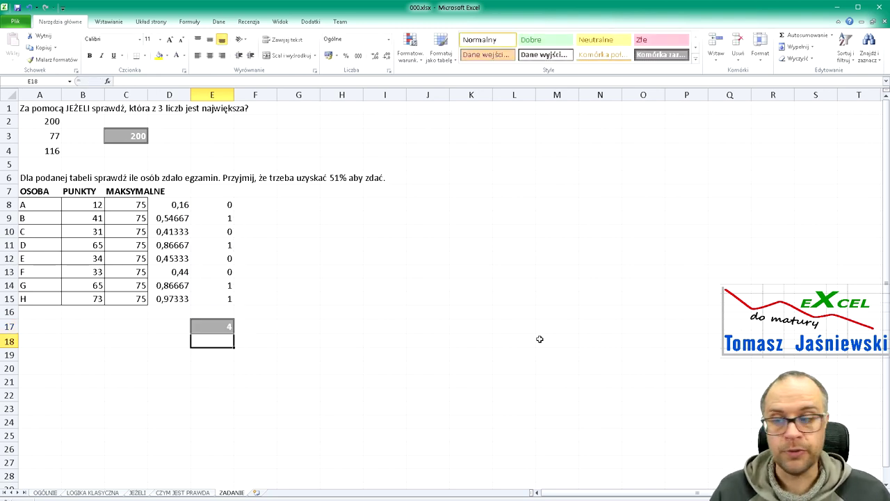
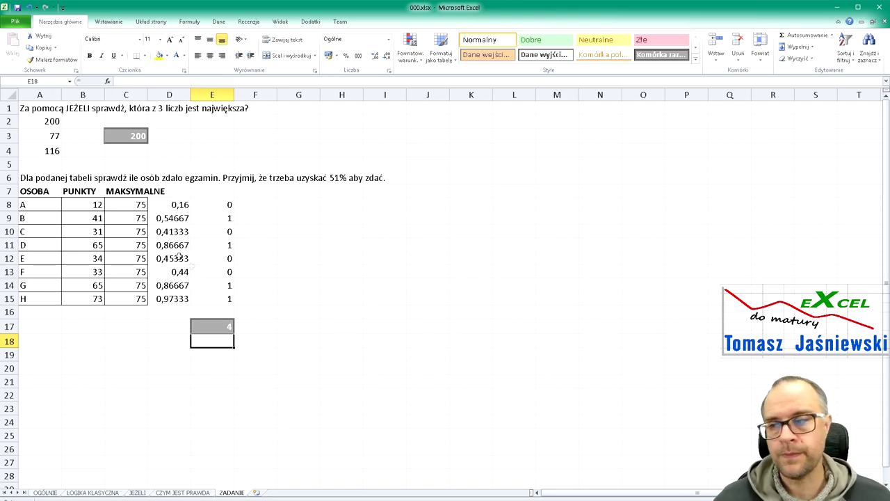
drag(21, 205, 149, 301)
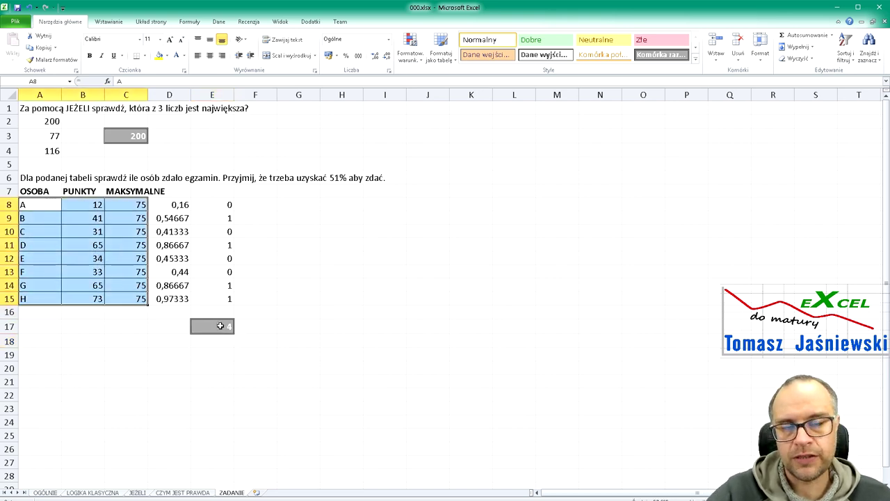
drag(174, 206, 177, 293)
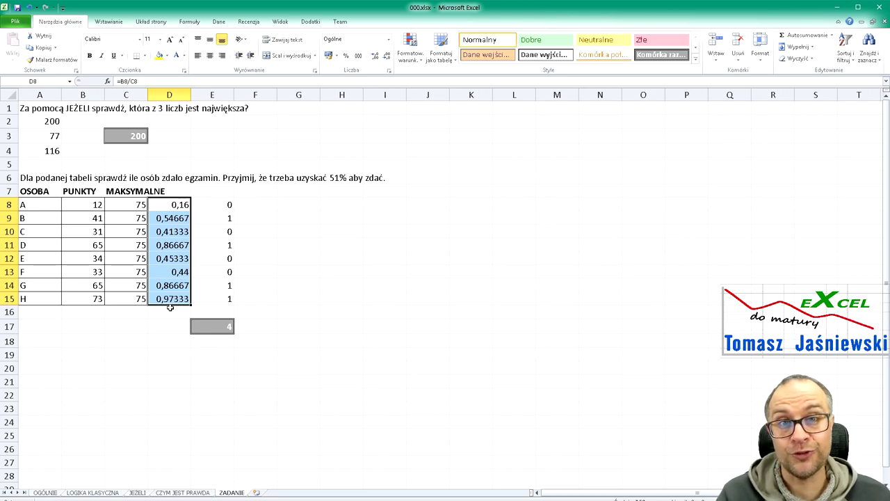
drag(211, 206, 203, 295)
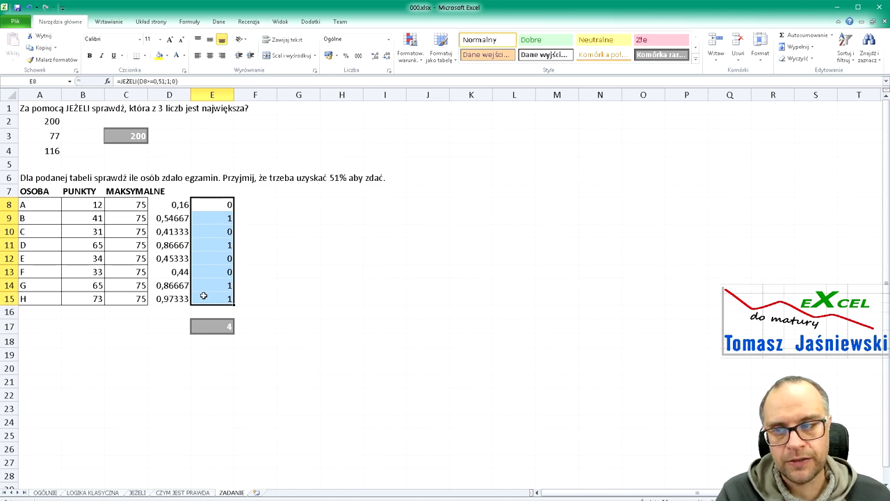